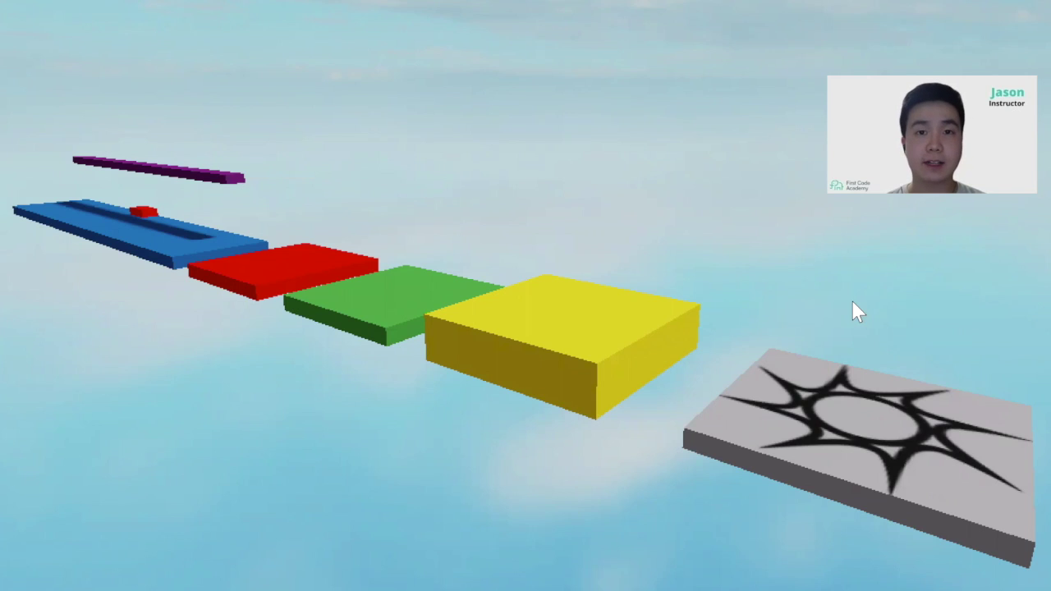
Step: Examine the finished example scenes: the obstacle course with its spawn pad, coloured platforms and cylinders, and the stone-edged pond
right_click_drag(851, 299, 851, 299)
scroll(851, 299, "up", 2)
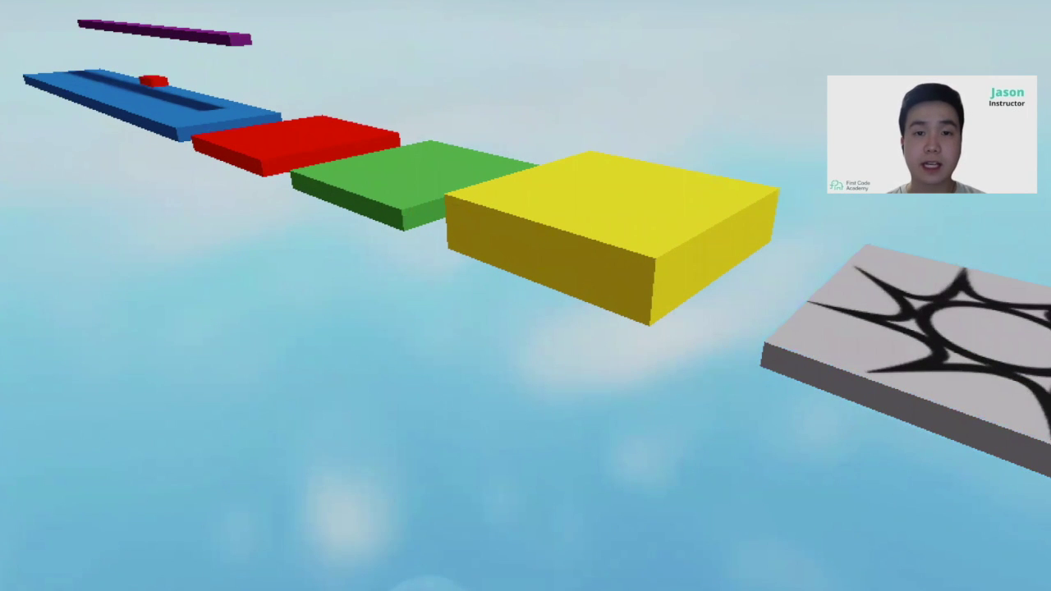
right_click_drag(583, 174, 570, 251)
scroll(582, 174, "up", 2)
scroll(583, 174, "up", 2)
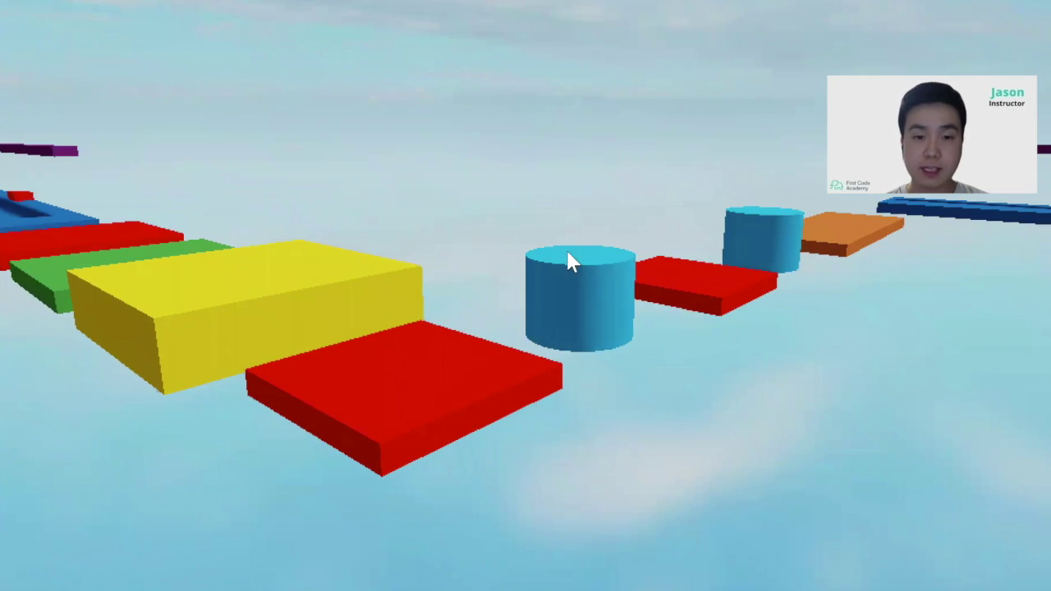
key("a")
right_click_drag(404, 165, 408, 168)
key("w")
key("w")
key("w")
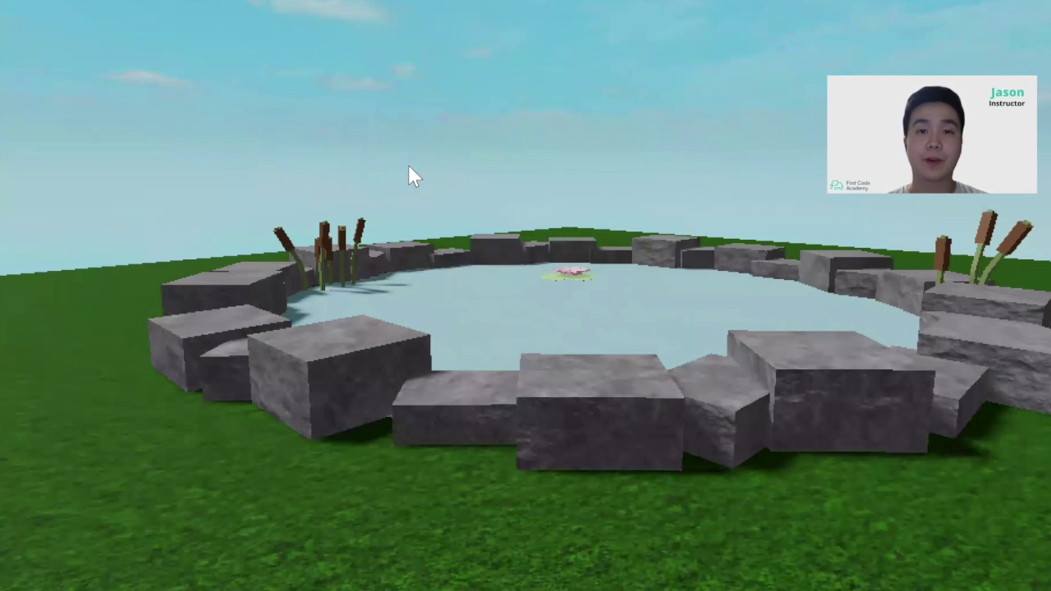
left_click(549, 366)
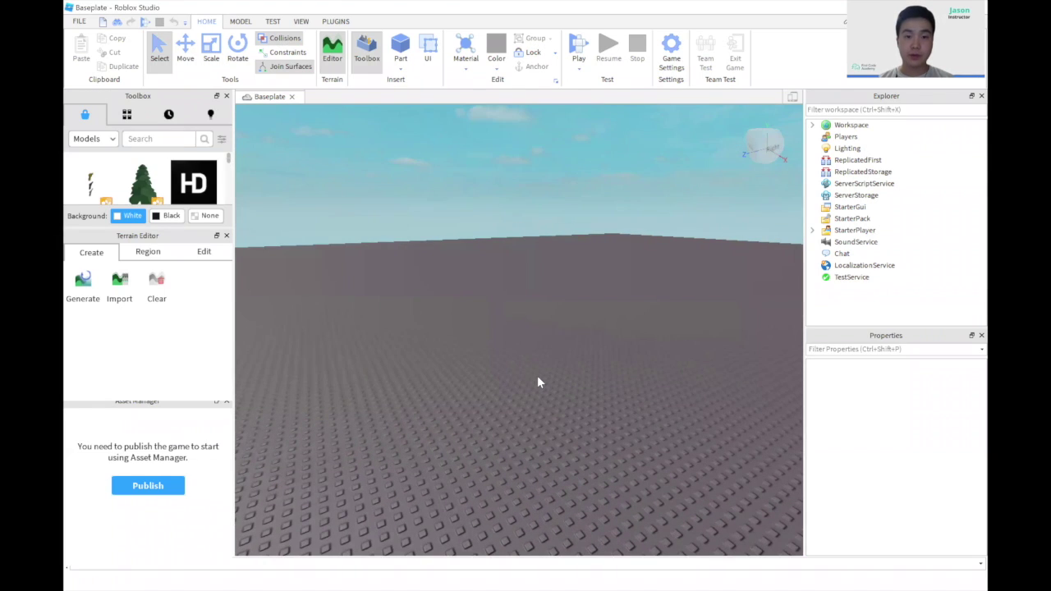
Step: Search the toolbox models for "neutral spawn" and place the first neutral spawn location on the baseplate
right_click_drag(609, 294, 609, 298)
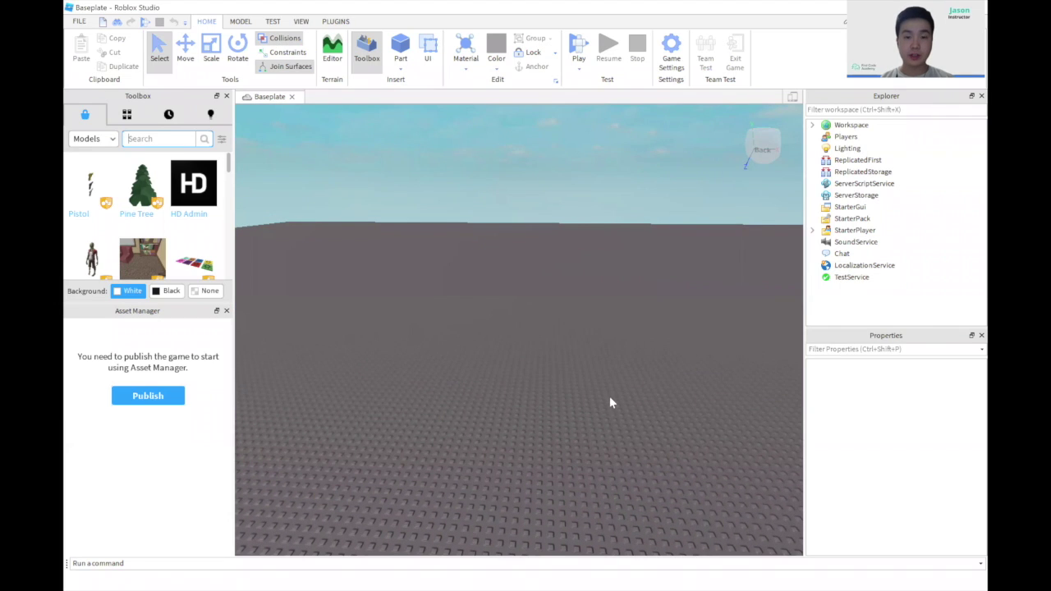
right_click_drag(603, 368, 602, 361)
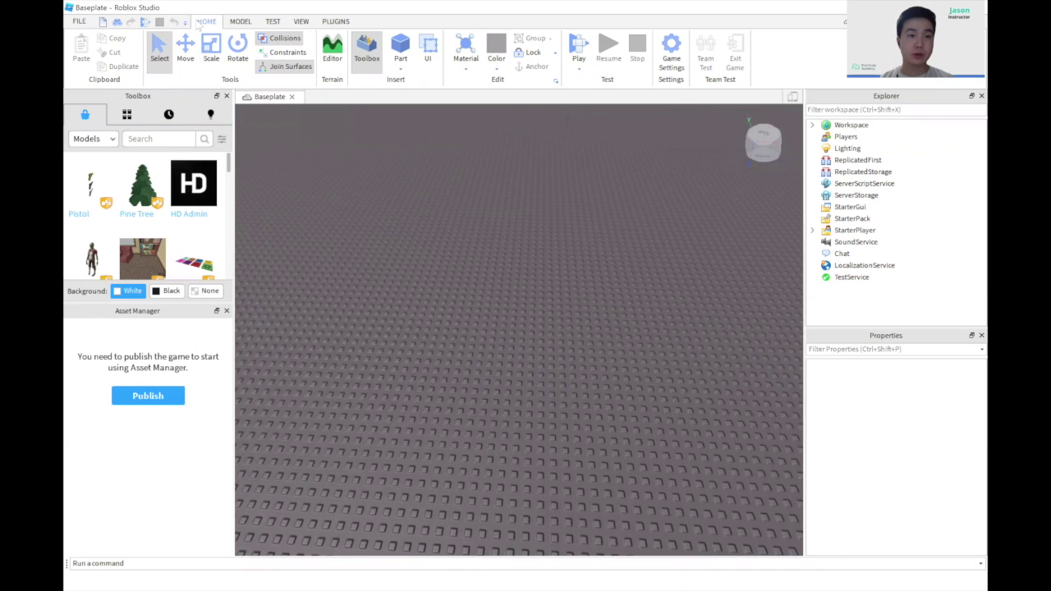
left_click(367, 50)
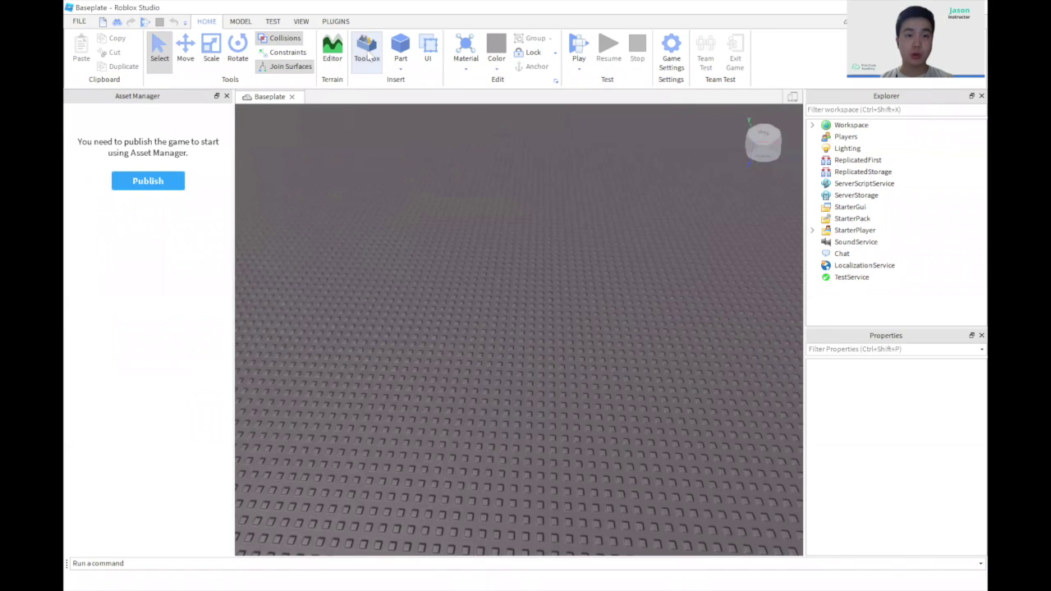
left_click(368, 53)
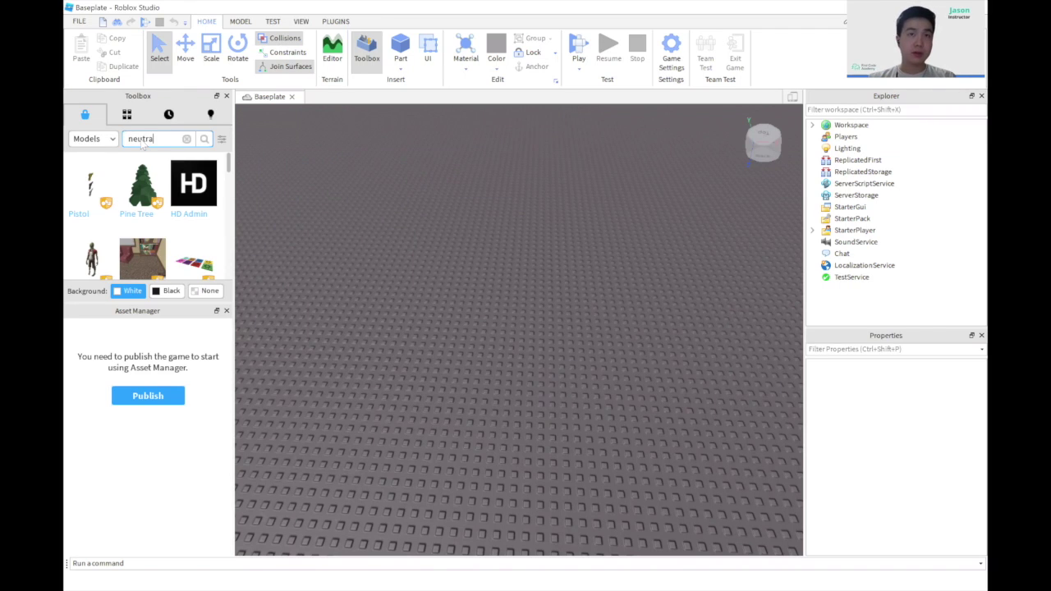
key("Return")
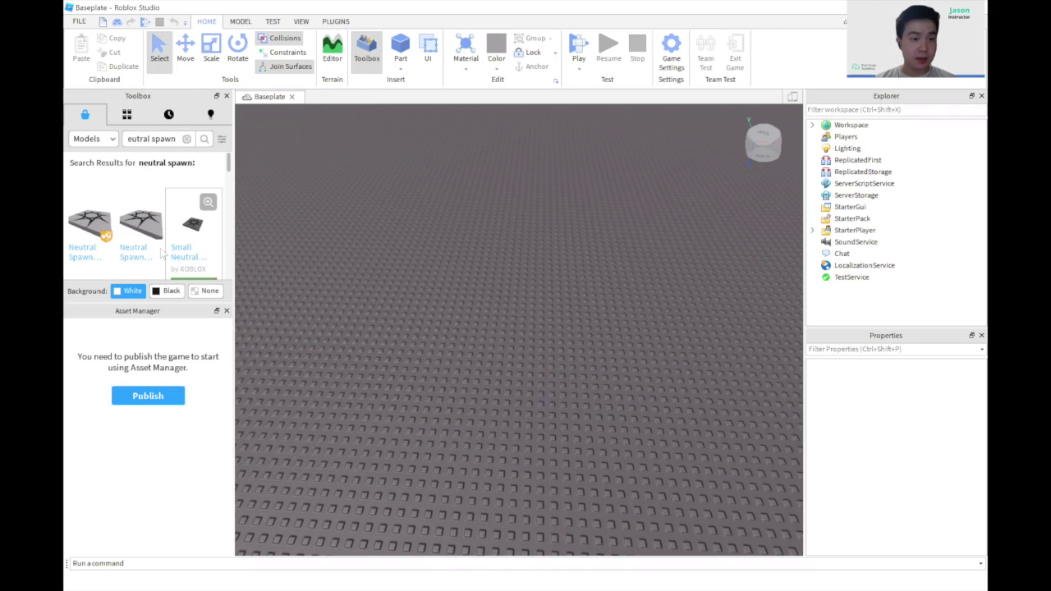
left_click_drag(92, 238, 523, 397)
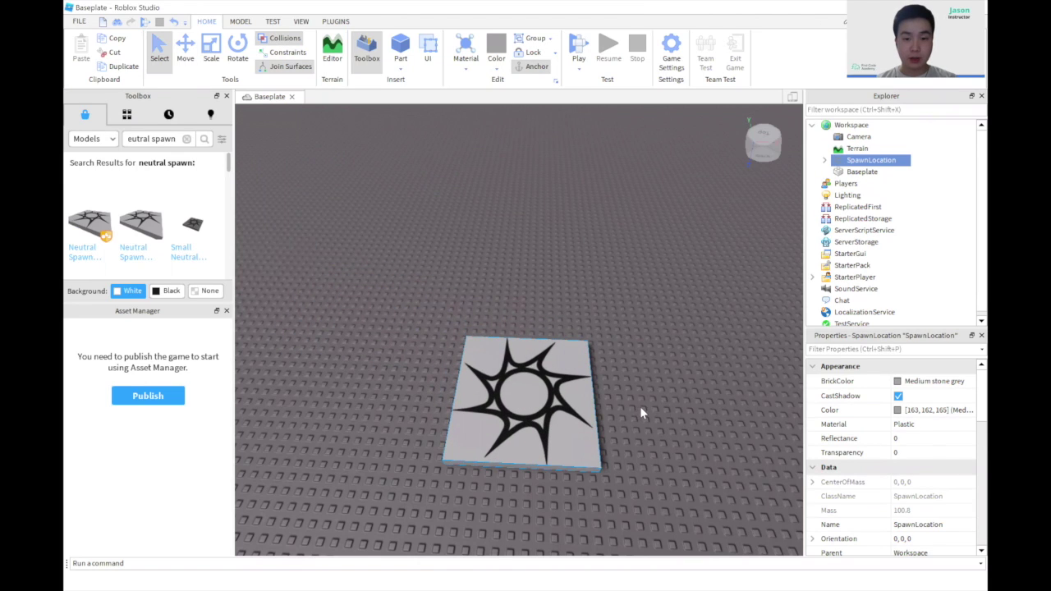
Step: Insert a block part and position it on the baseplate beside the spawn location
right_click_drag(641, 406, 632, 399)
scroll(641, 406, "up", 4)
scroll(641, 406, "down", 5)
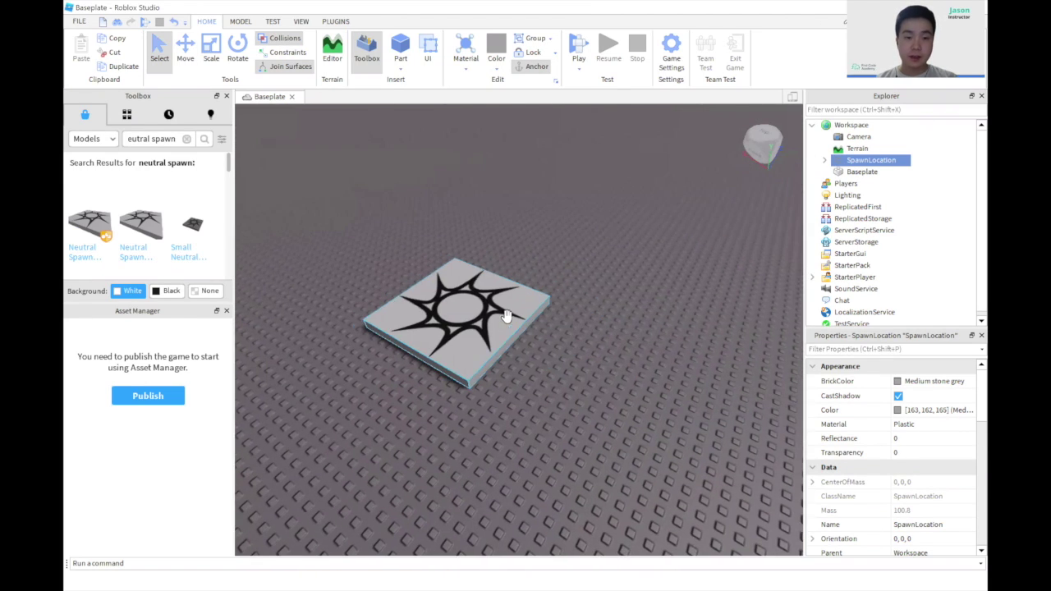
right_click_drag(506, 316, 552, 308)
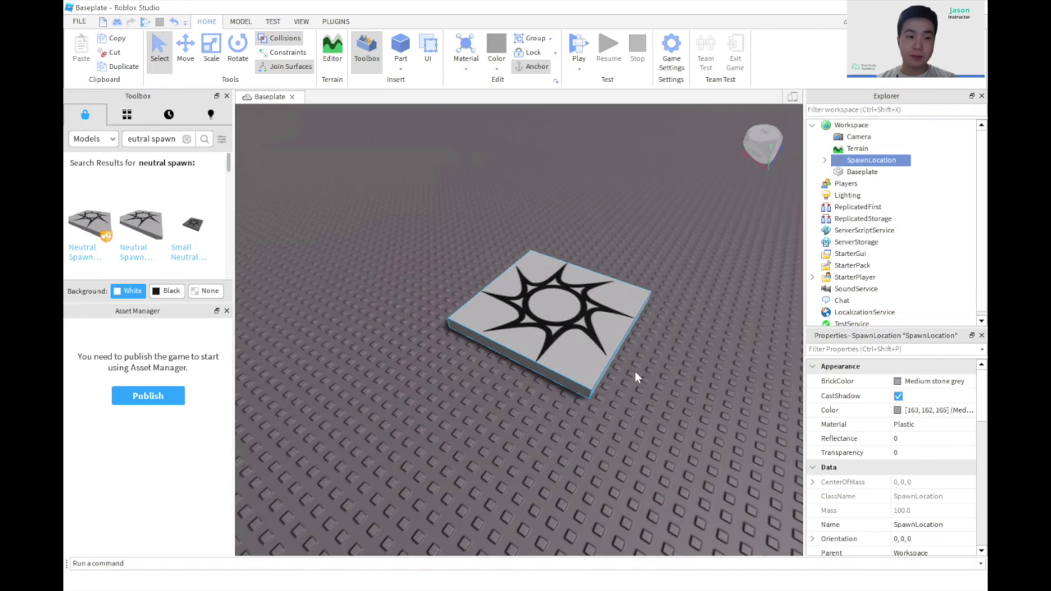
right_click_drag(636, 378, 624, 377)
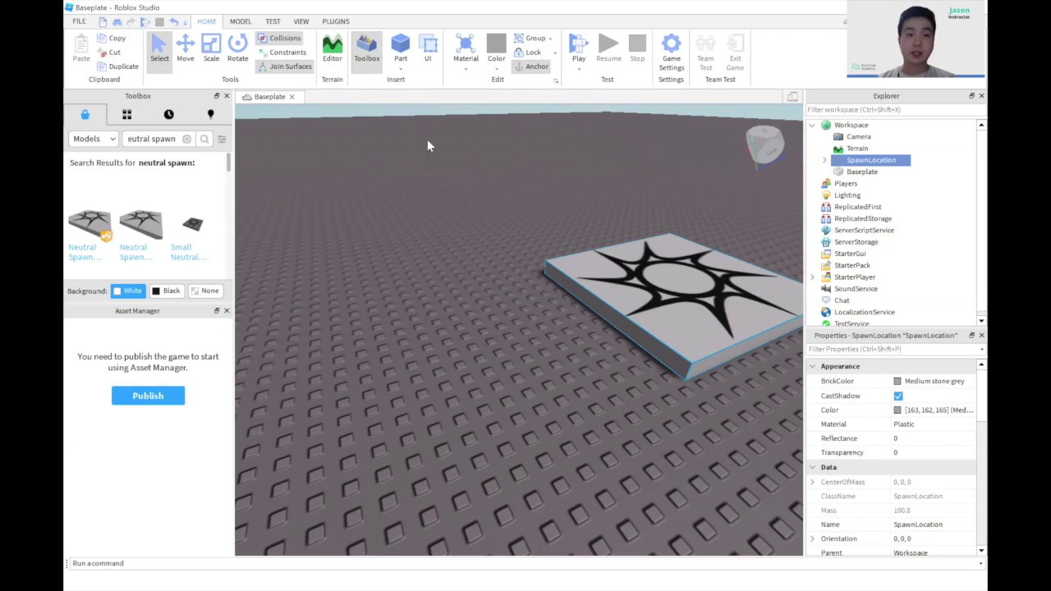
left_click(401, 69)
left_click(408, 81)
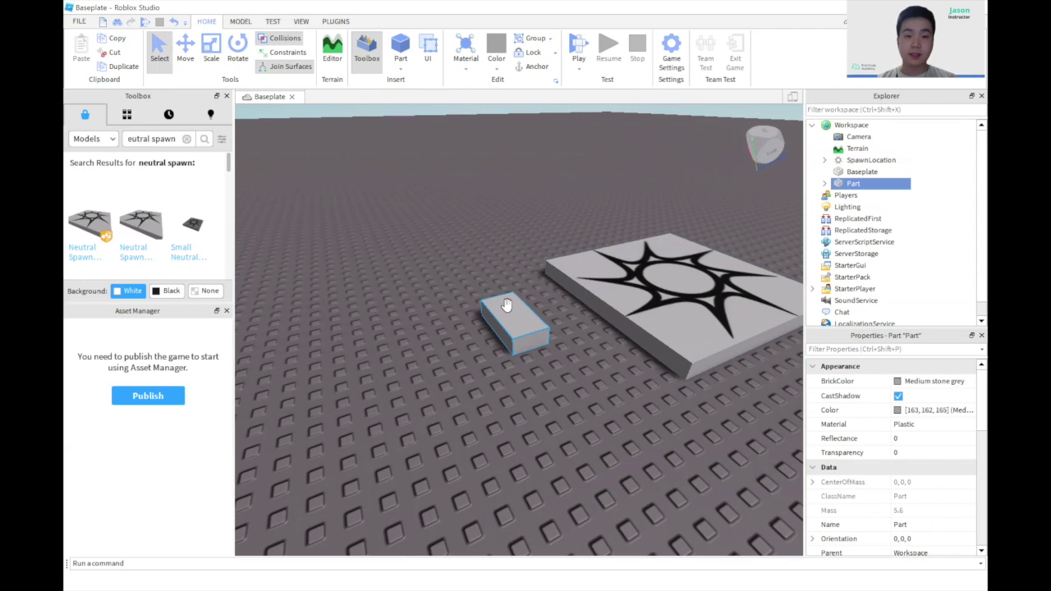
left_click_drag(517, 329, 532, 345)
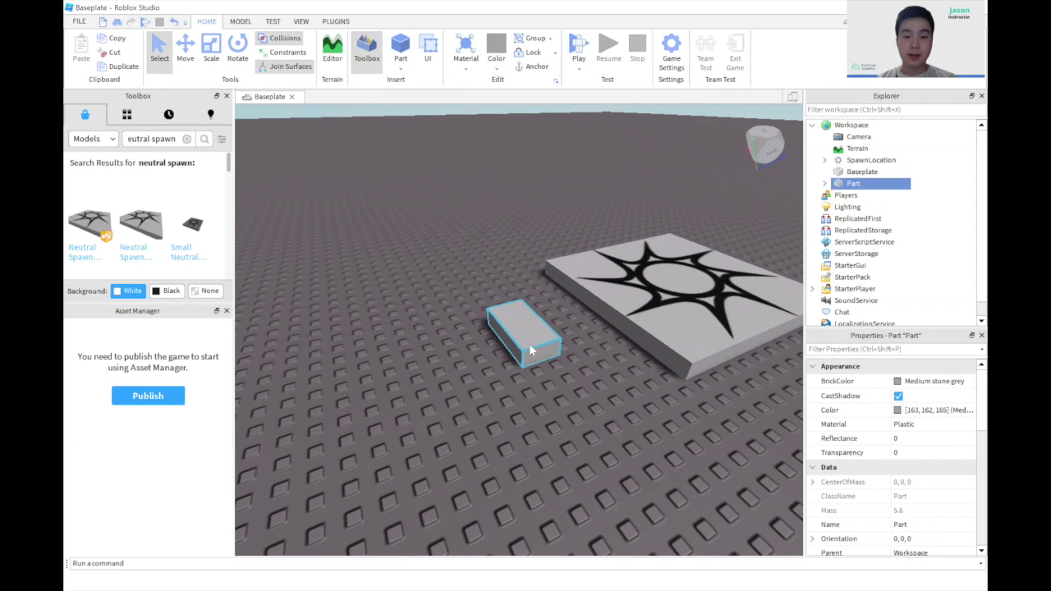
Step: Insert two more block parts and place them on the baseplate, spaced out beyond the first block
key("s")
key("a")
key("w")
left_click(402, 70)
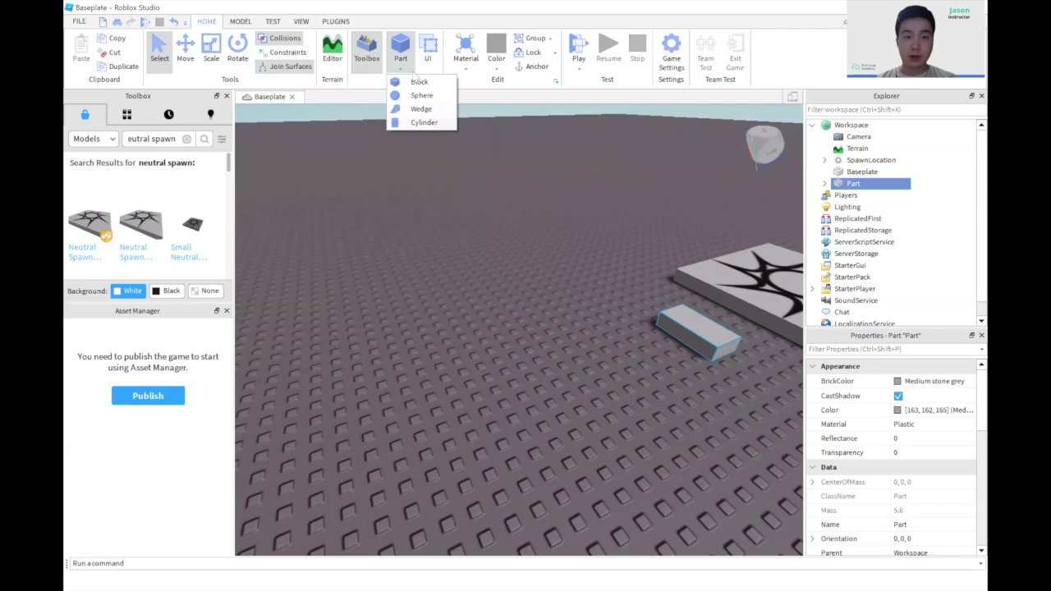
left_click(417, 81)
left_click_drag(517, 329, 525, 411)
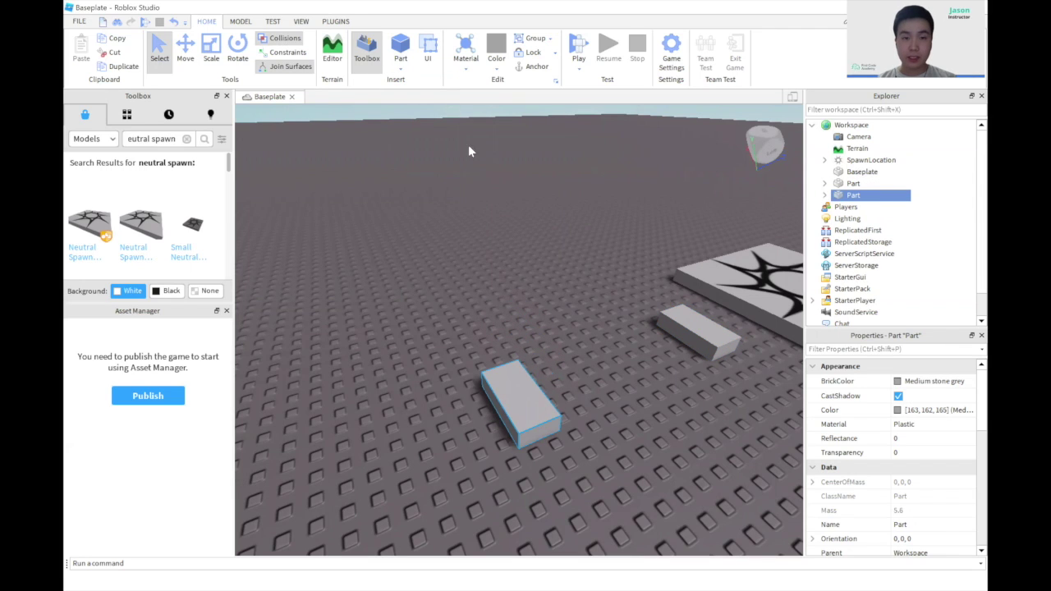
left_click(401, 51)
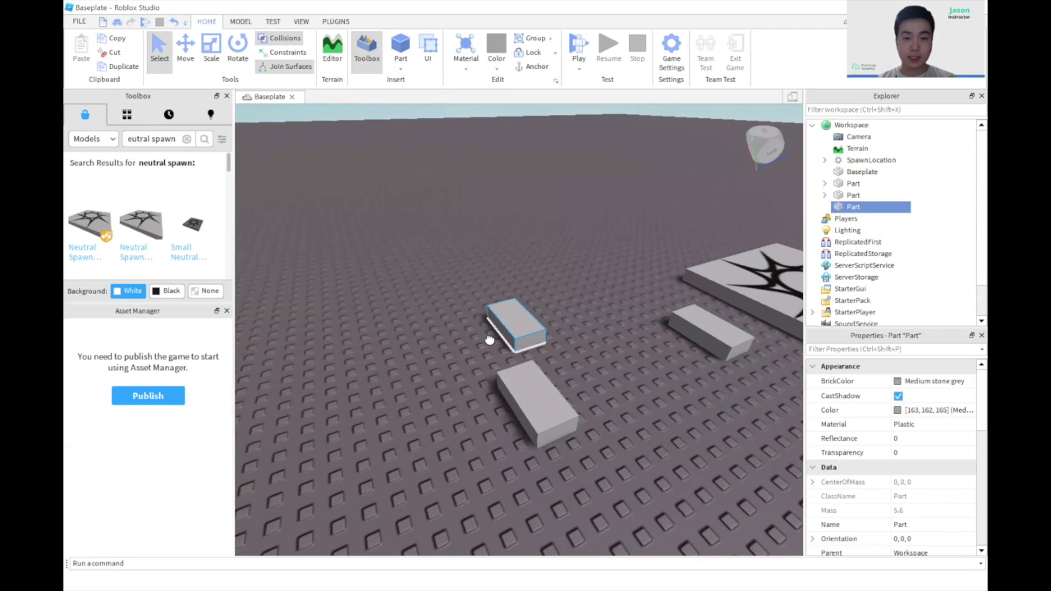
left_click_drag(488, 340, 424, 421)
Step: Scale the block nearest the spawn location lengthwise in both directions until it slightly exceeds a plain bar matching the pad's side
key("d")
key("w")
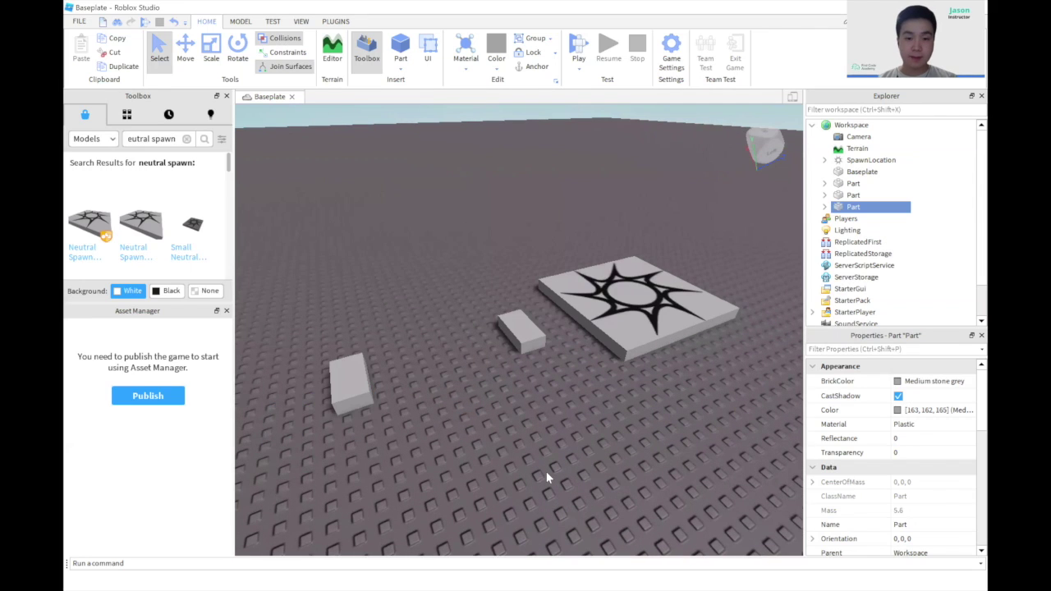
left_click(517, 321)
left_click(241, 21)
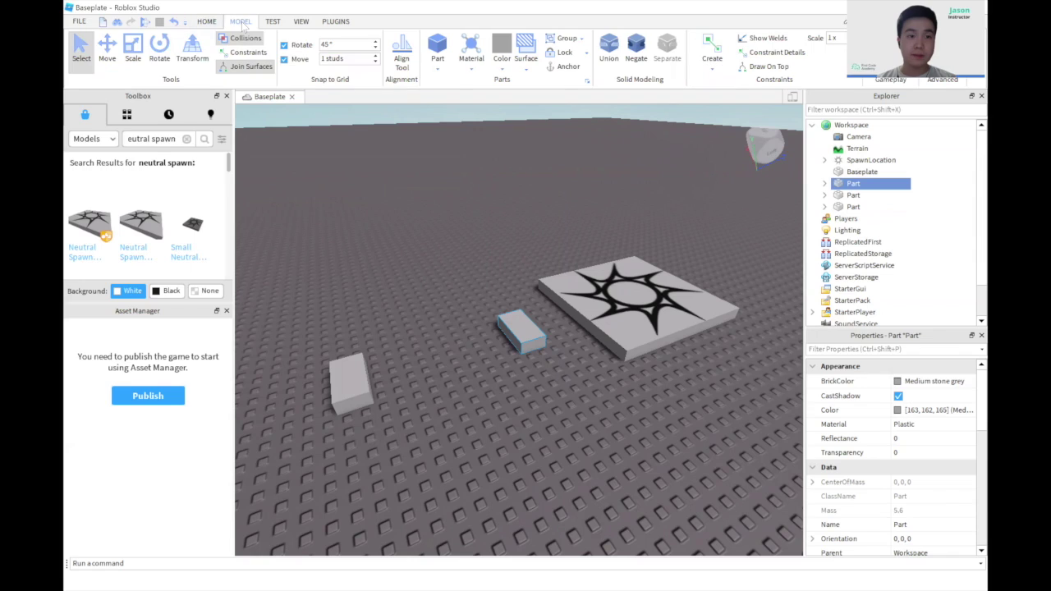
left_click(130, 51)
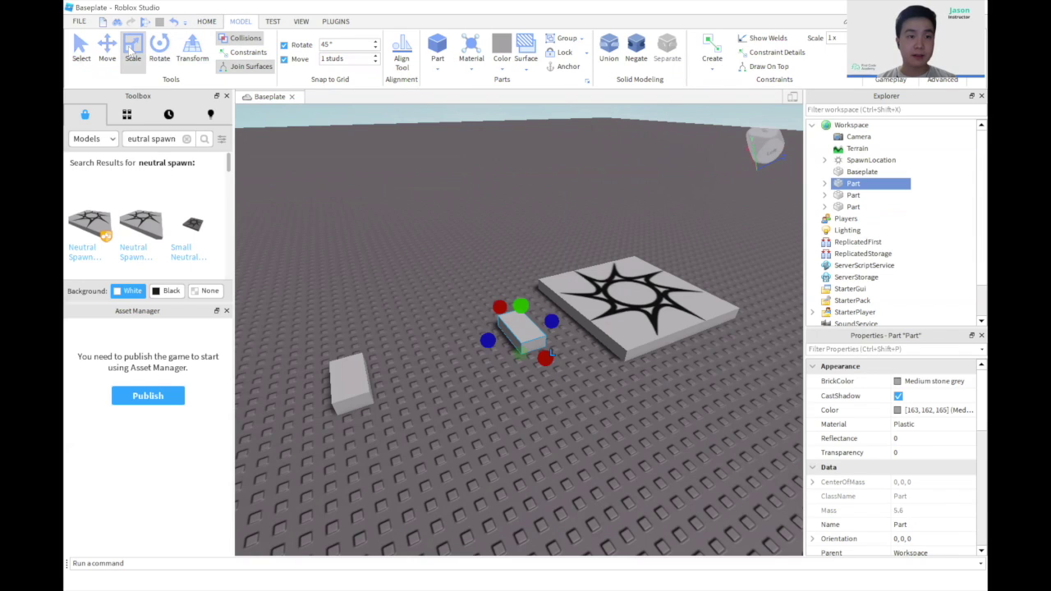
left_click_drag(545, 348, 579, 392)
mouse_move(495, 308)
left_mouse_down()
mouse_move(473, 288)
mouse_move(479, 299)
left_mouse_up()
key("a")
right_click_drag(602, 432, 602, 432)
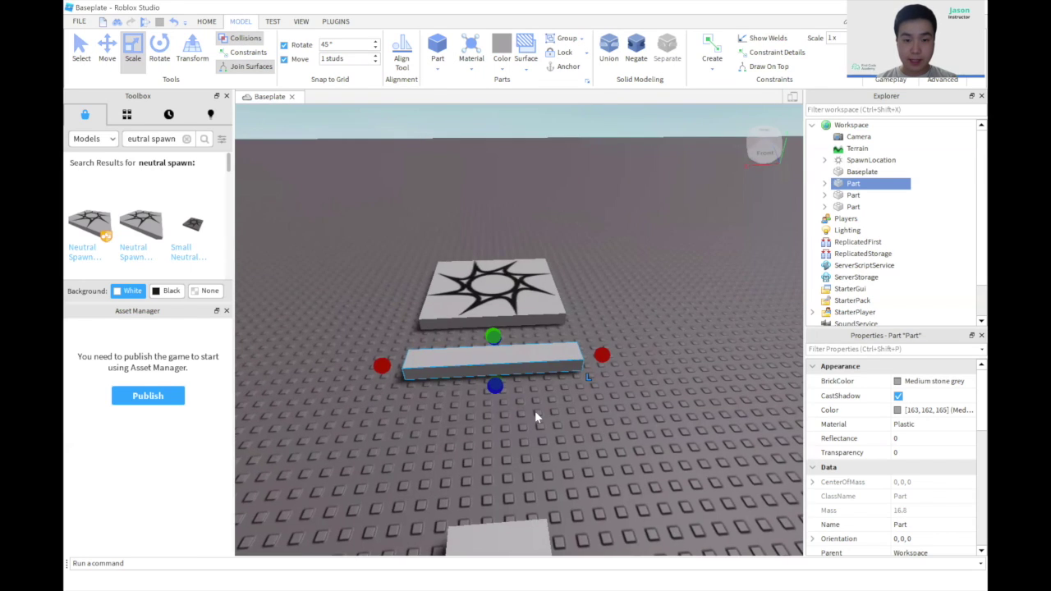
Step: Move the second block away and widen the bar beside the spawn location into a square platform about the pad's size
right_click_drag(534, 411, 537, 366)
left_click_drag(487, 351, 452, 339)
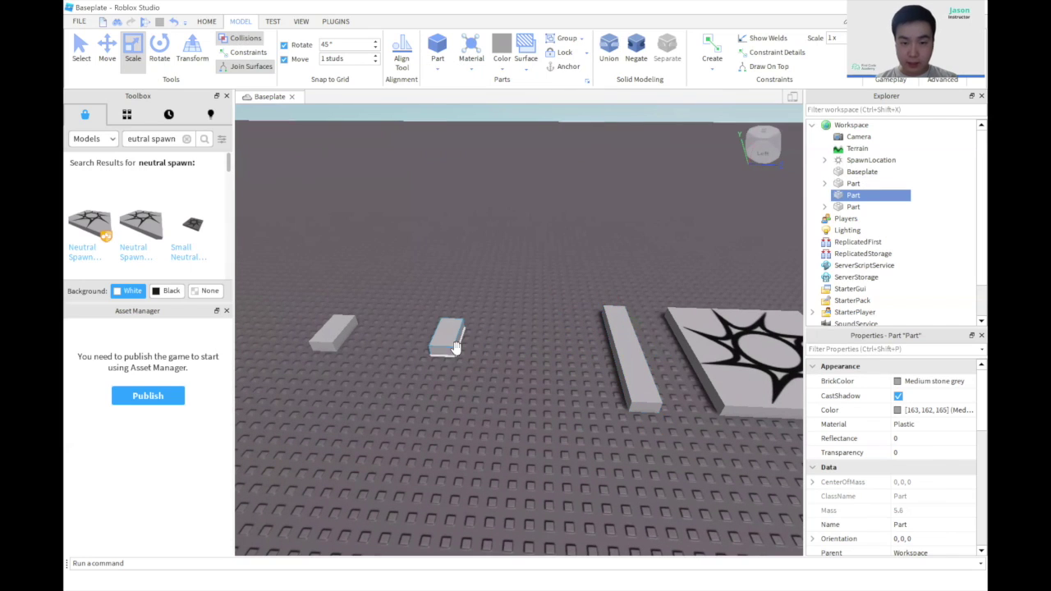
left_click(621, 355)
left_click_drag(560, 350, 465, 345)
key("d")
key("a")
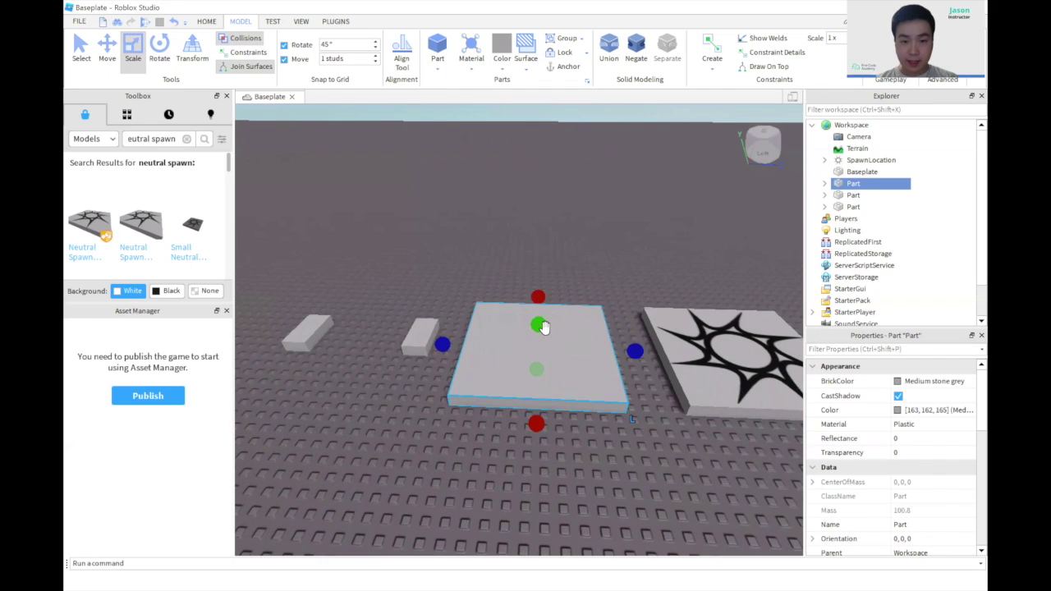
Step: Increase the height of the square platform so that it stands taller than the spawn location
left_click_drag(540, 327, 539, 305)
key("d")
left_click(579, 445)
key("a")
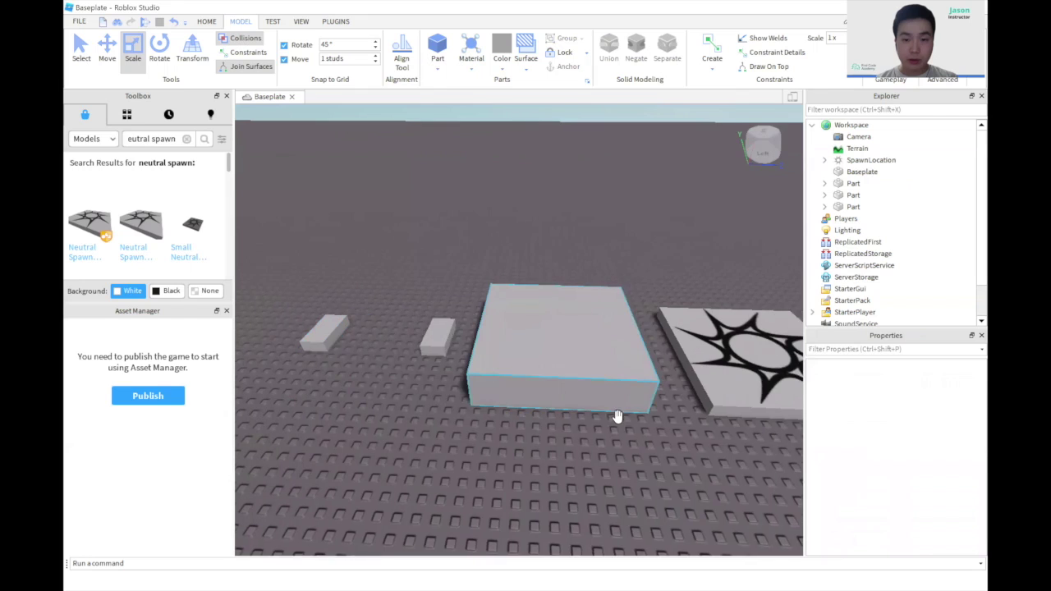
key("w")
key("d")
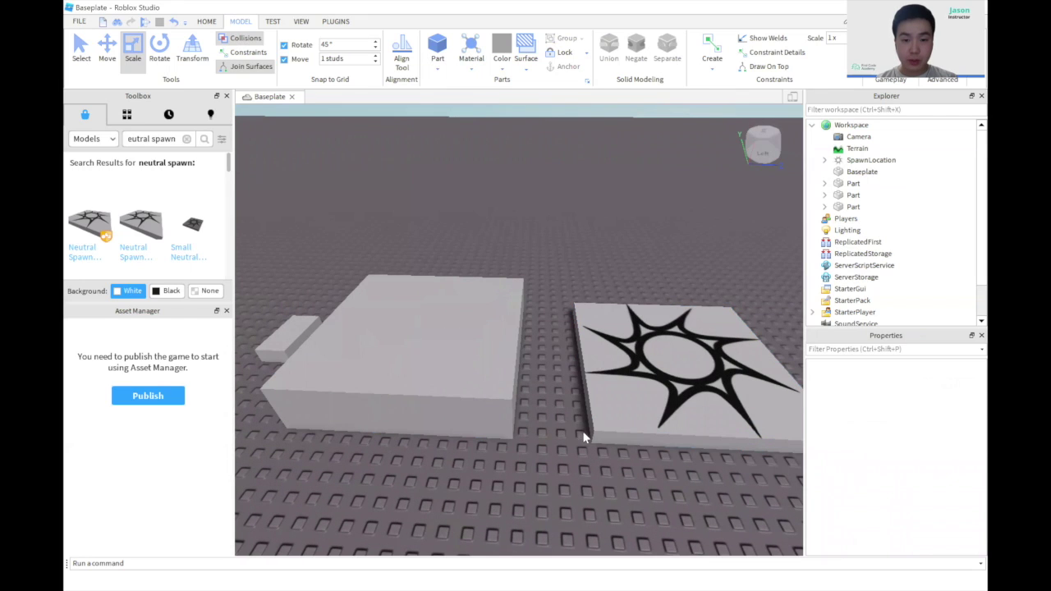
Step: Reposition the second and third blocks in line beyond the raised platform, leaving room between them
key("a")
key("d")
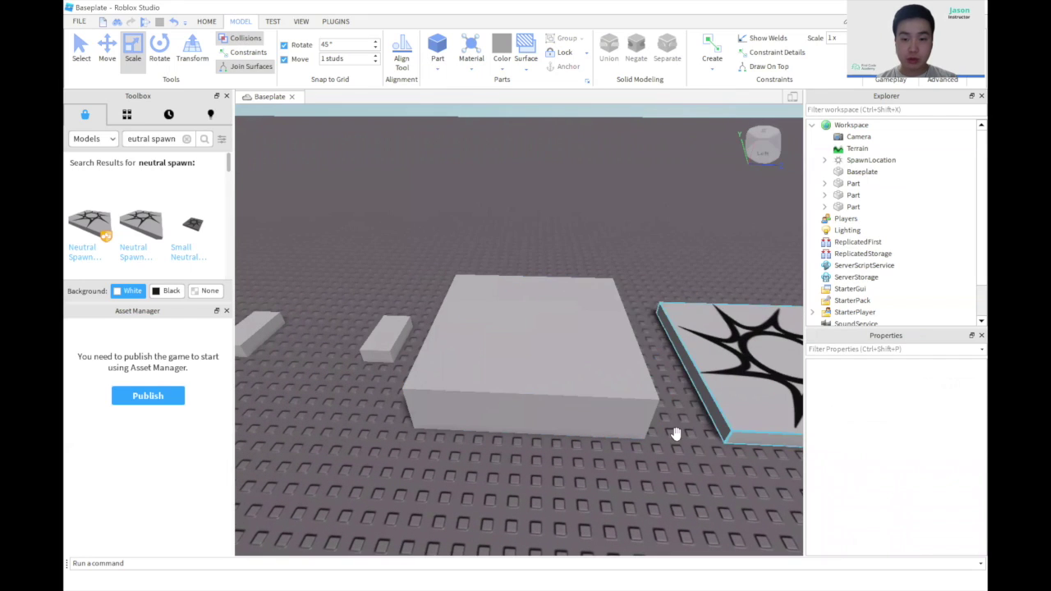
key("a")
left_click(554, 384)
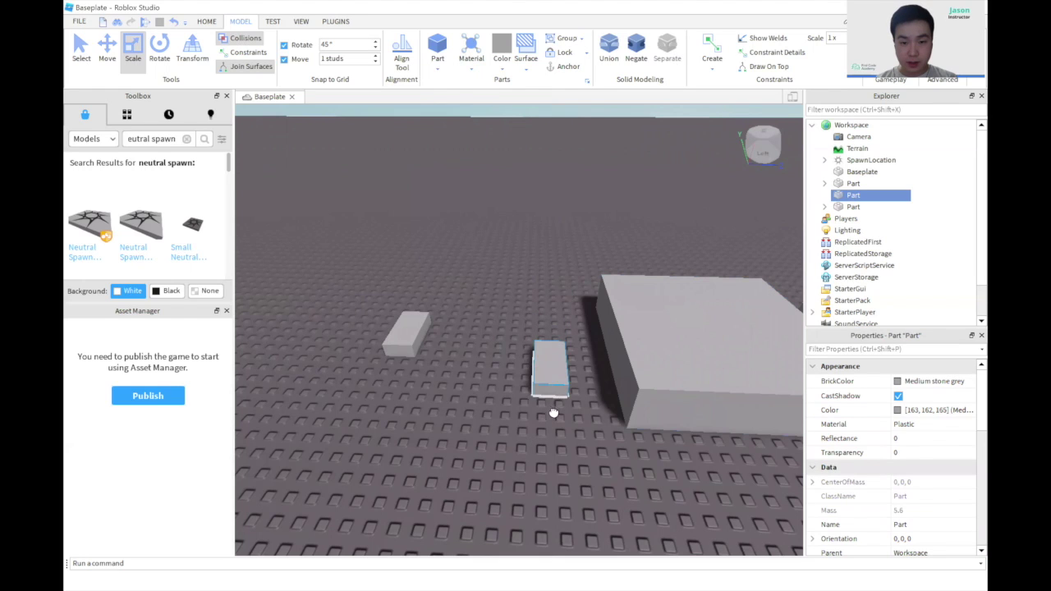
mouse_move(554, 413)
left_mouse_down()
mouse_move(553, 425)
mouse_move(540, 420)
left_mouse_up()
key("a")
key("w")
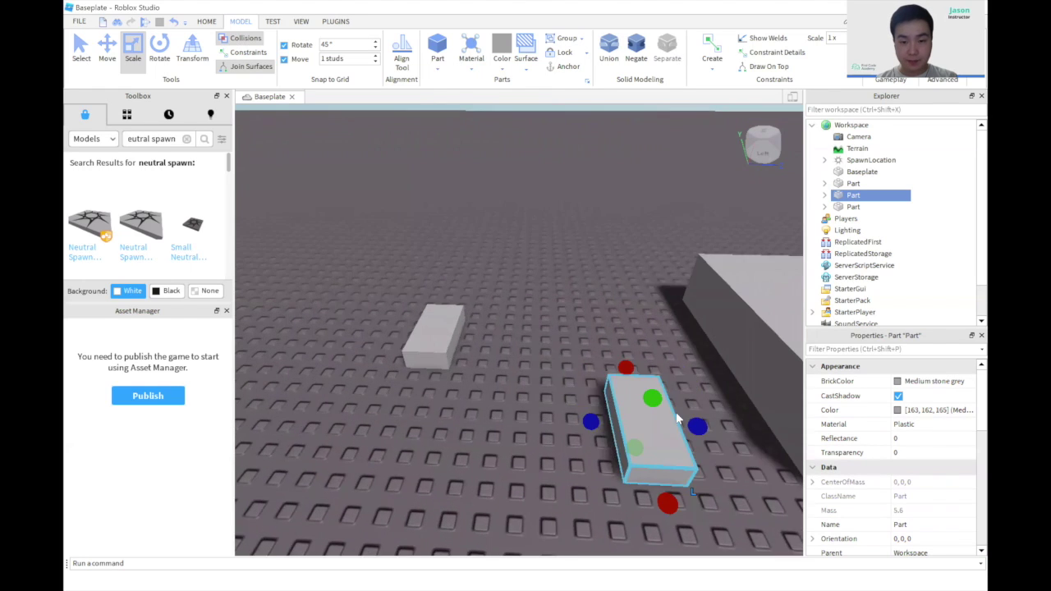
right_click_drag(677, 419, 673, 415)
scroll(674, 416, "down", 4)
left_click_drag(415, 438, 488, 383)
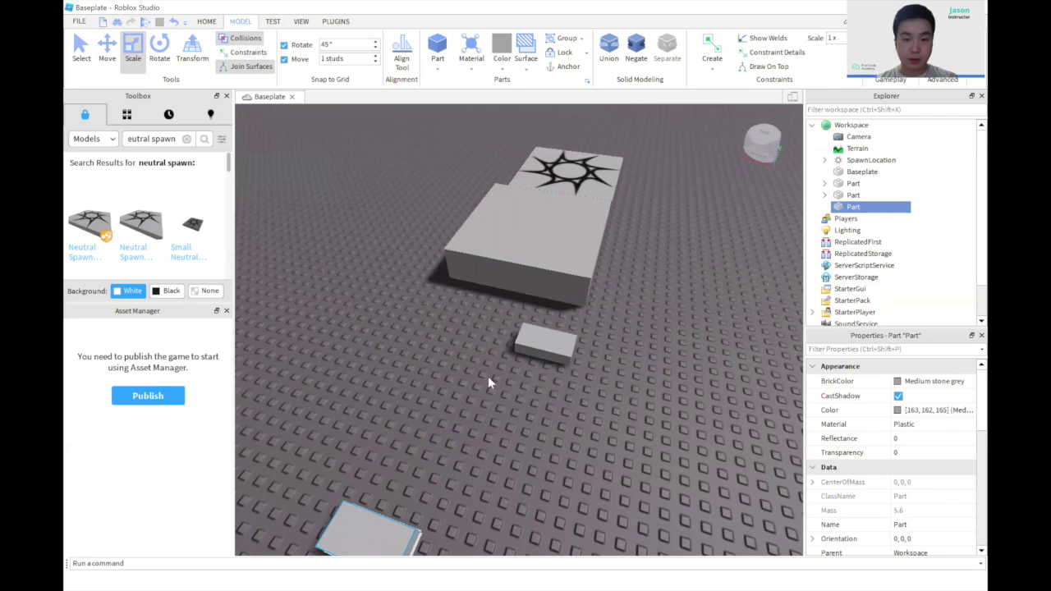
Step: Scale the second block in length and width into a flat, roughly square platform similar in size to the first
key("a")
key("s")
left_click(556, 339)
left_click_drag(520, 334, 443, 328)
left_click_drag(510, 367, 469, 476)
Step: Slightly increase the height of the second platform, keeping it lower than the first platform
key("d")
right_click_drag(598, 446, 629, 425)
key("w")
key("s")
key("d")
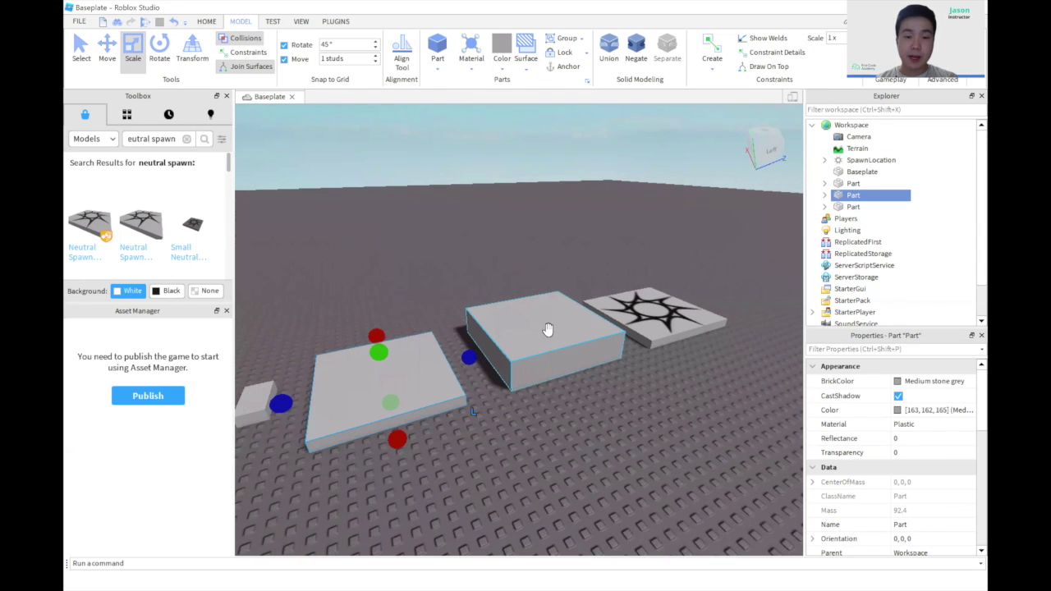
key("a")
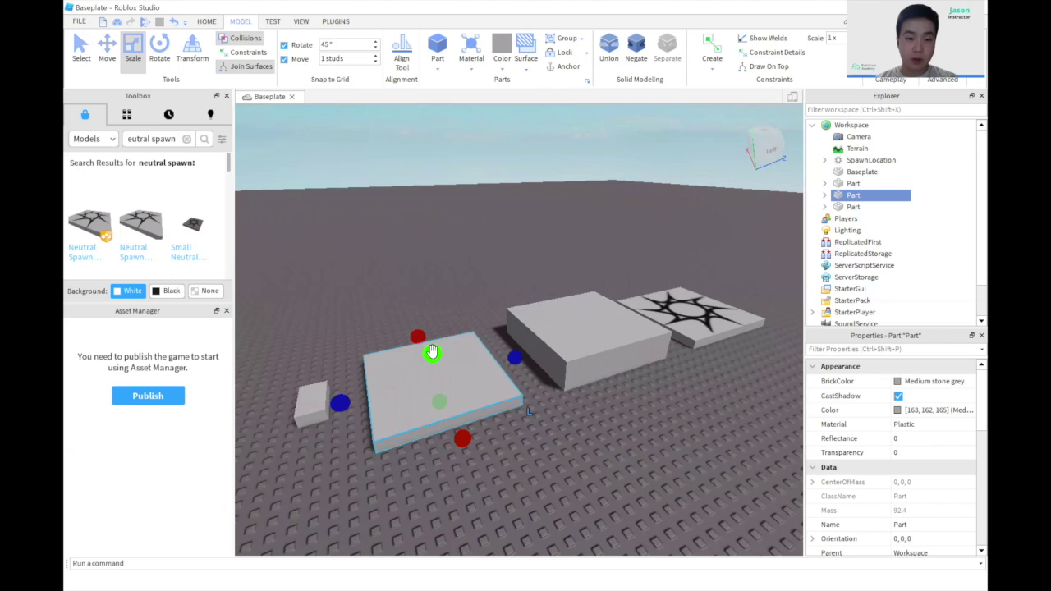
left_click_drag(432, 353, 433, 343)
Step: Scale the third block into a thin, roughly square platform and line it up after the second platform
right_click_drag(504, 446, 526, 375)
left_click(527, 375)
left_click_drag(526, 374, 588, 403)
right_click_drag(625, 419, 534, 345)
key("d")
key("s")
left_click_drag(514, 338, 632, 377)
key("d")
right_click_drag(655, 380, 654, 380)
left_click_drag(487, 351, 365, 387)
scroll(620, 432, "down", 4)
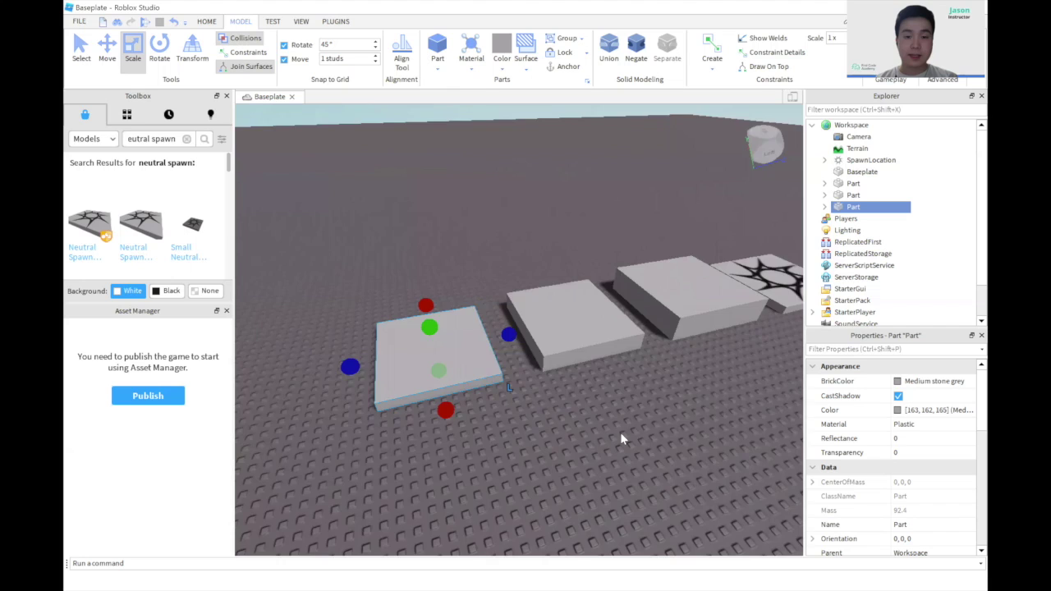
scroll(624, 434, "up", 1)
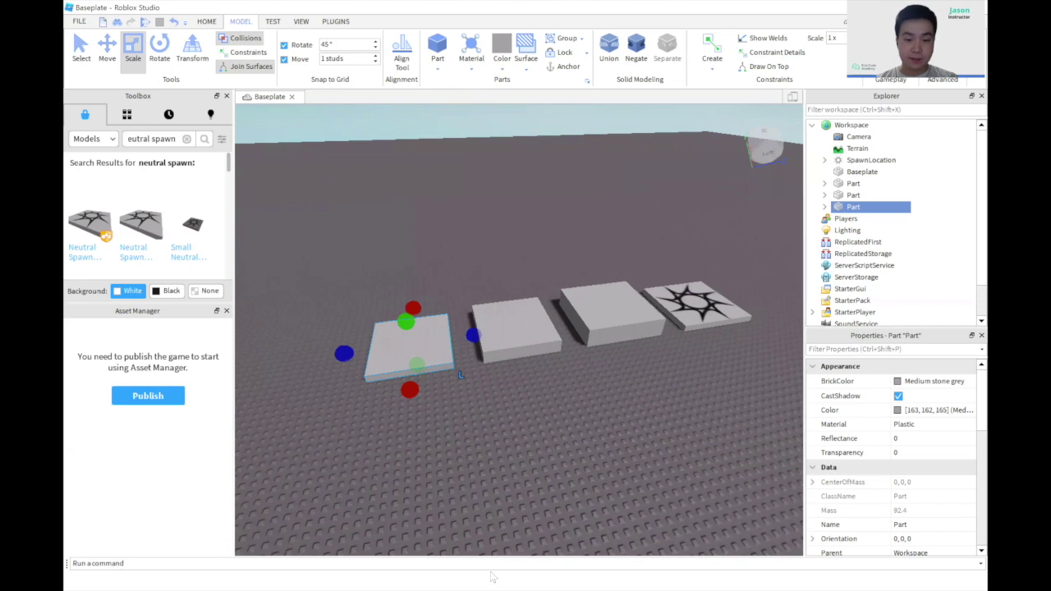
scroll(615, 357, "up", 1)
key("d")
scroll(609, 368, "up", 2)
right_click_drag(606, 369, 598, 373)
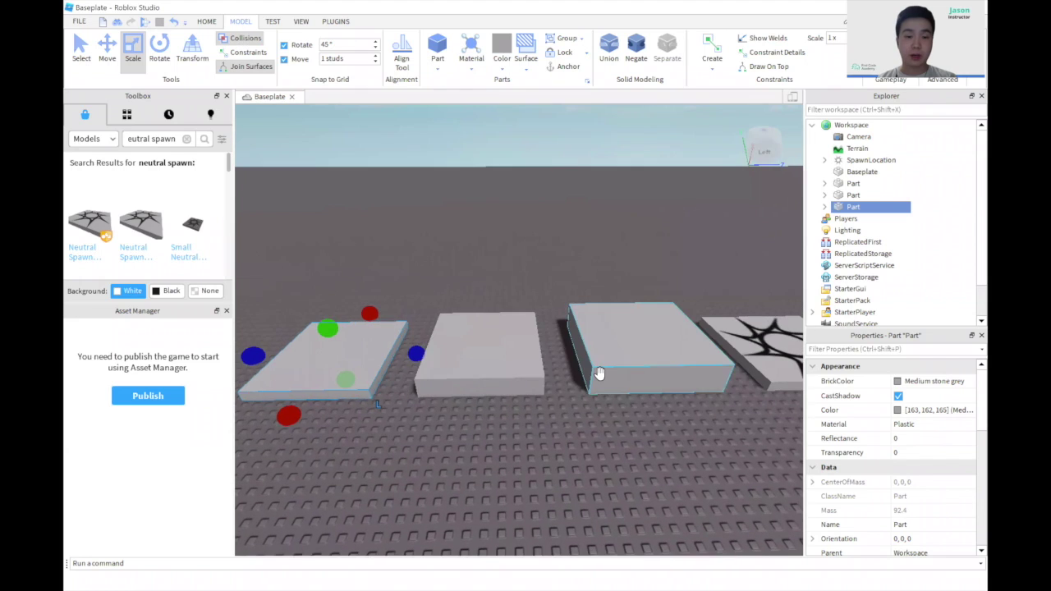
Step: Color the first, tallest platform beside the spawn location Really red
scroll(598, 373, "up", 2)
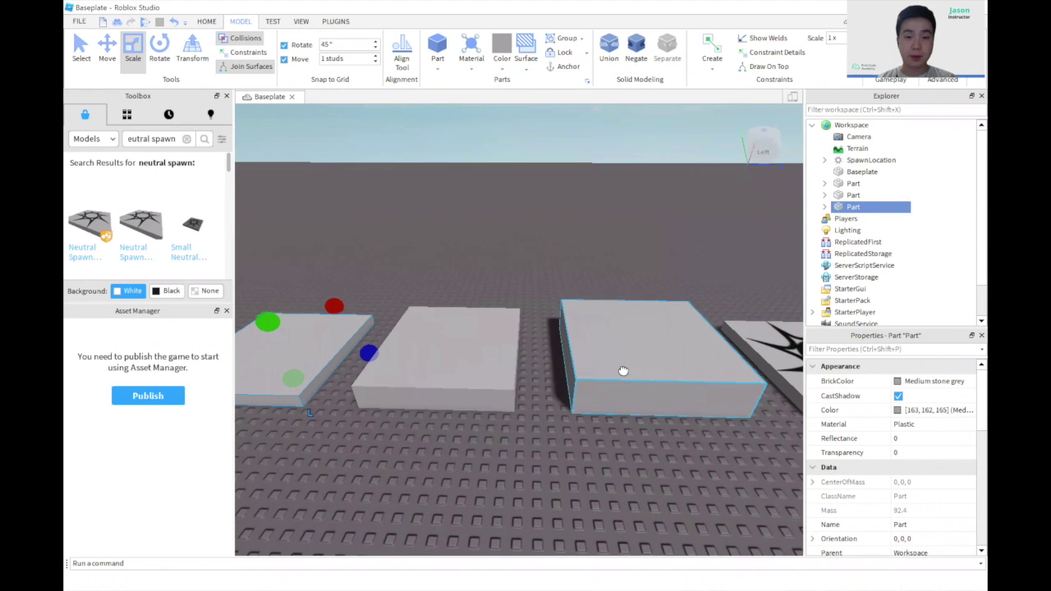
left_click(623, 371)
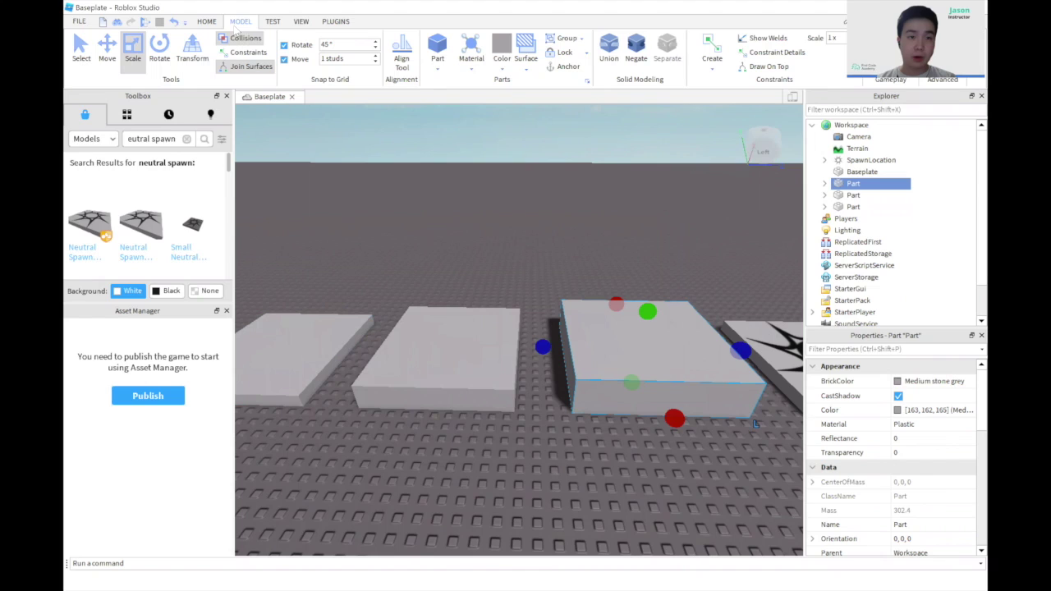
left_click(507, 68)
left_click(675, 174)
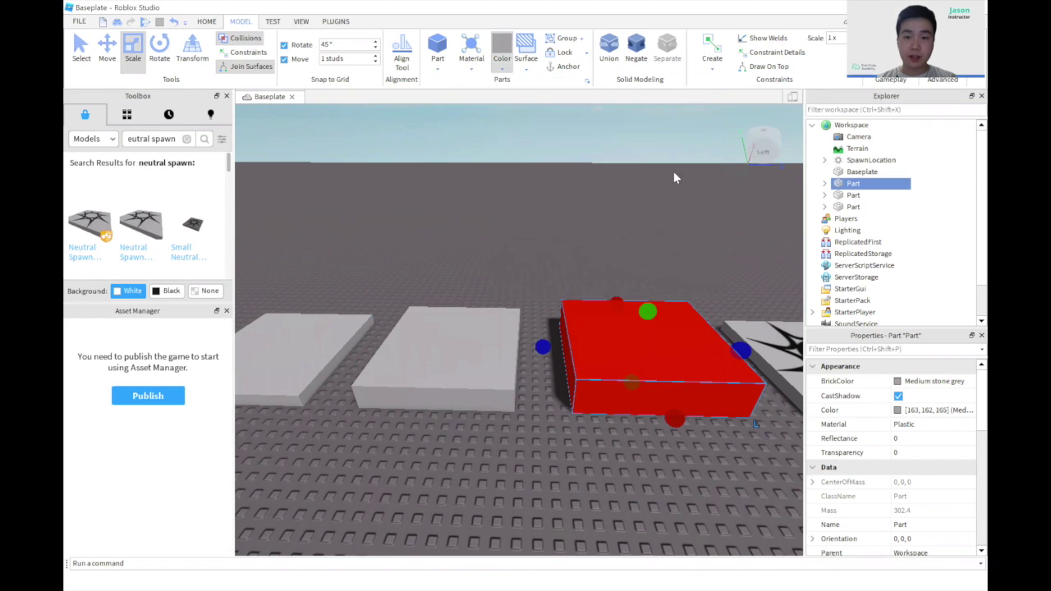
Step: Color the second platform, next to the red one, Lime green
left_click(490, 354)
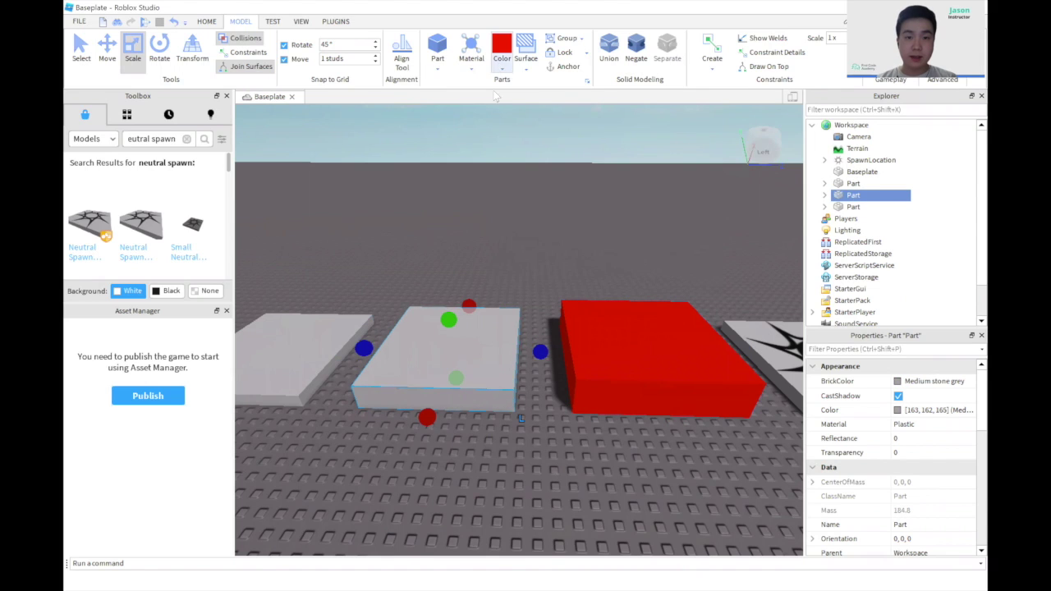
left_click(505, 66)
left_click(578, 134)
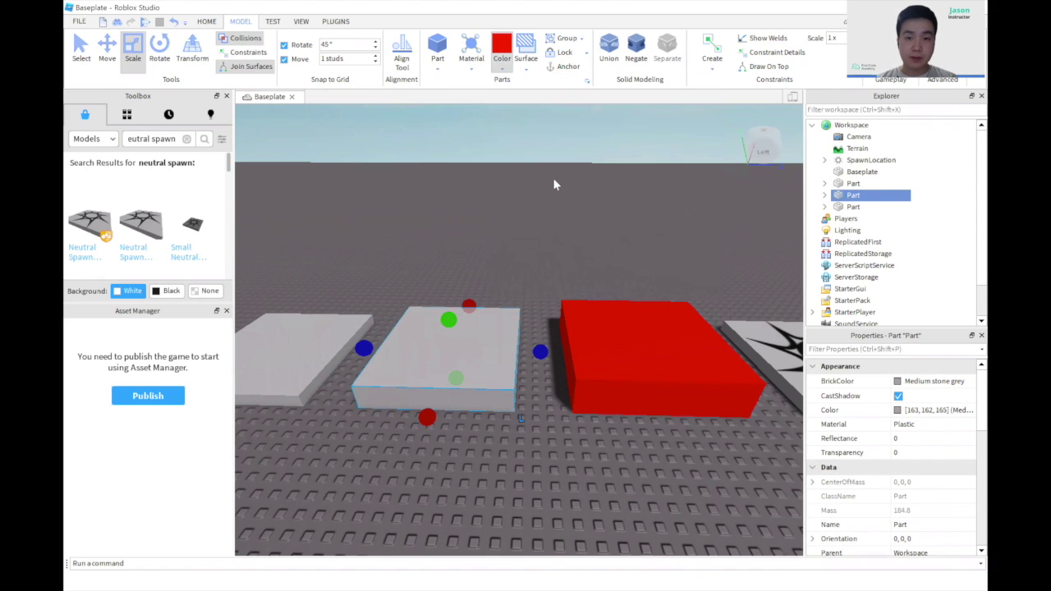
Step: Color the third, thinnest platform at the end of the row Buttermilk
left_click(307, 347)
left_click(504, 68)
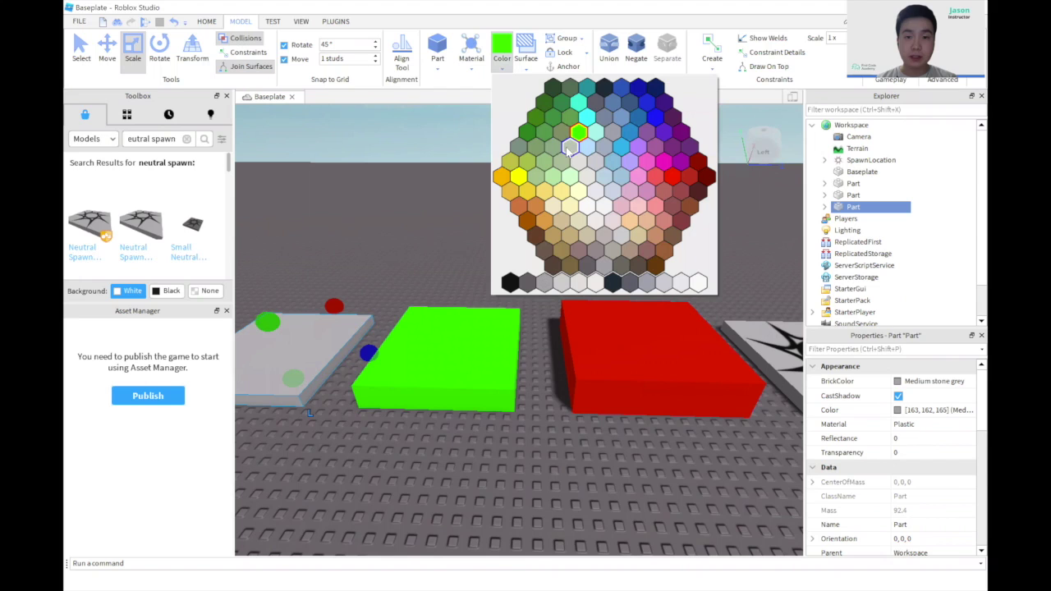
left_click(568, 208)
Step: Examine the row of colored platforms and the spawn location from several distances and angles
right_click_drag(450, 281, 446, 270)
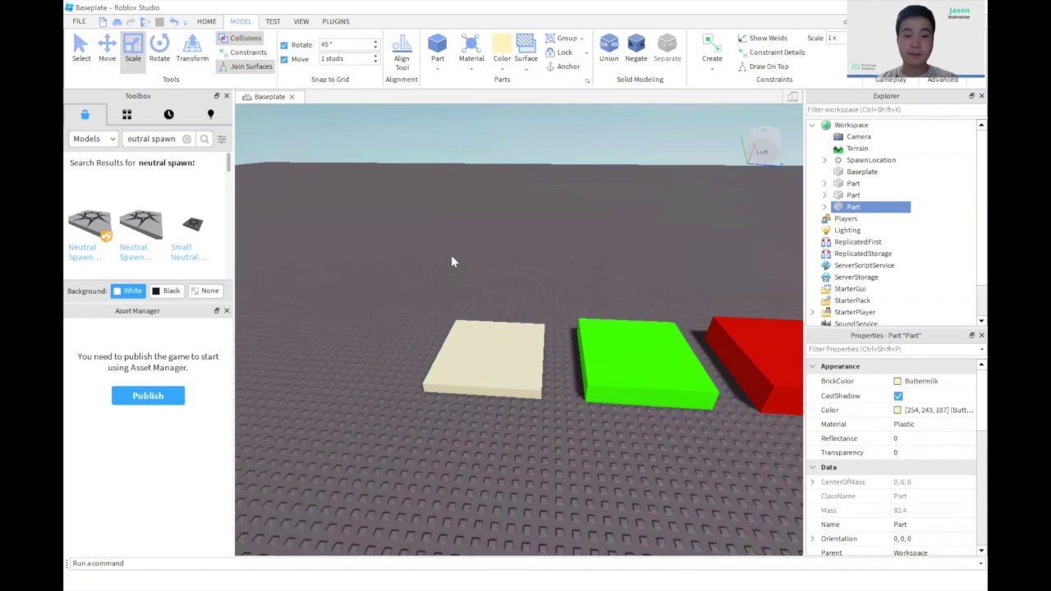
left_click(452, 260)
key("a")
key("w")
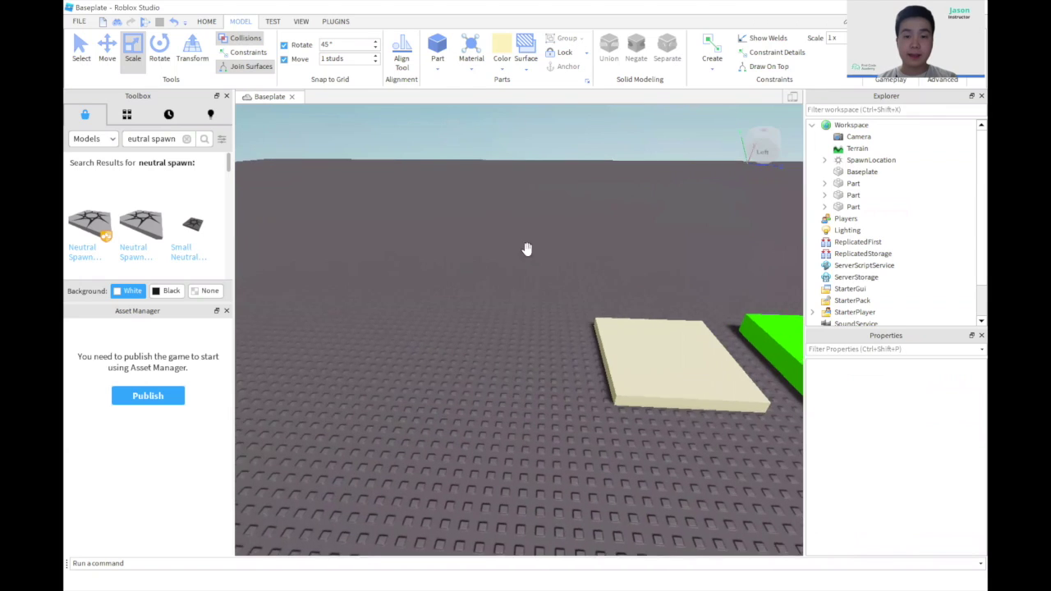
right_click_drag(527, 249, 528, 251)
key("w")
right_click_drag(627, 288, 629, 287)
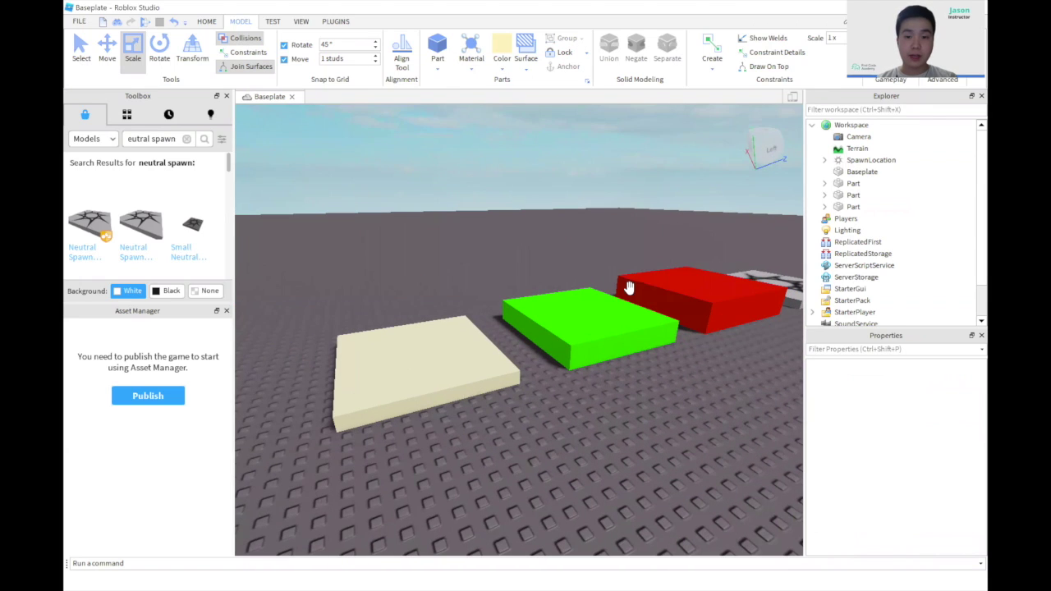
key("d")
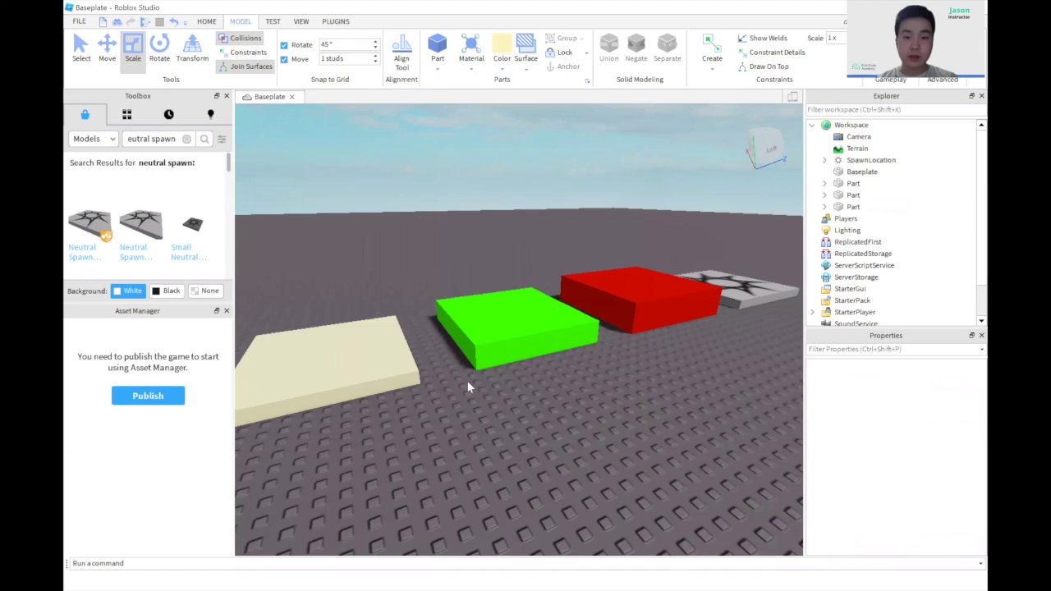
key("s")
right_click_drag(465, 403, 466, 408)
key("s")
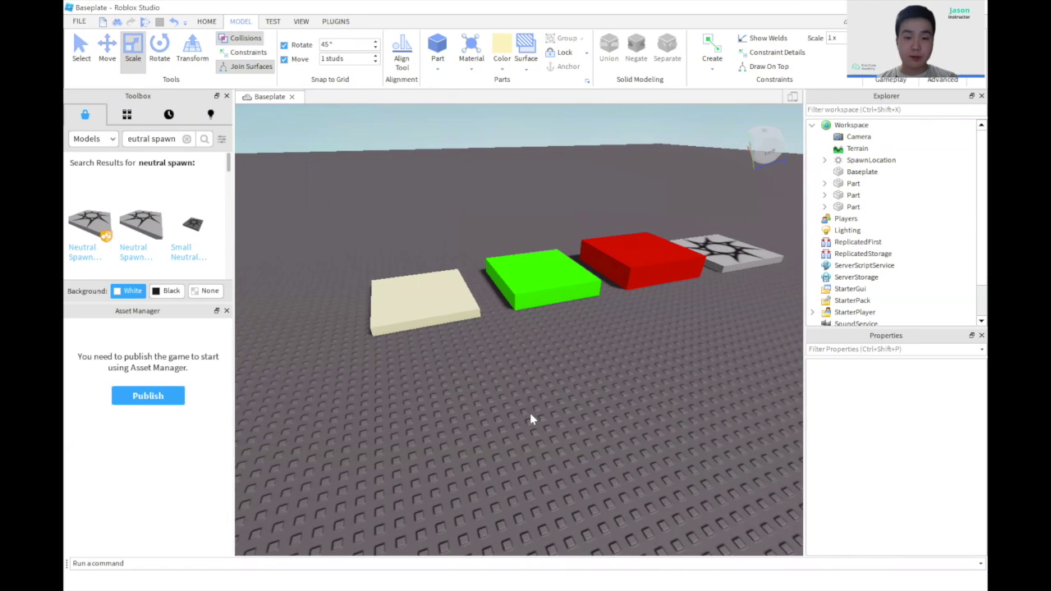
key("w")
right_click_drag(593, 380, 617, 313)
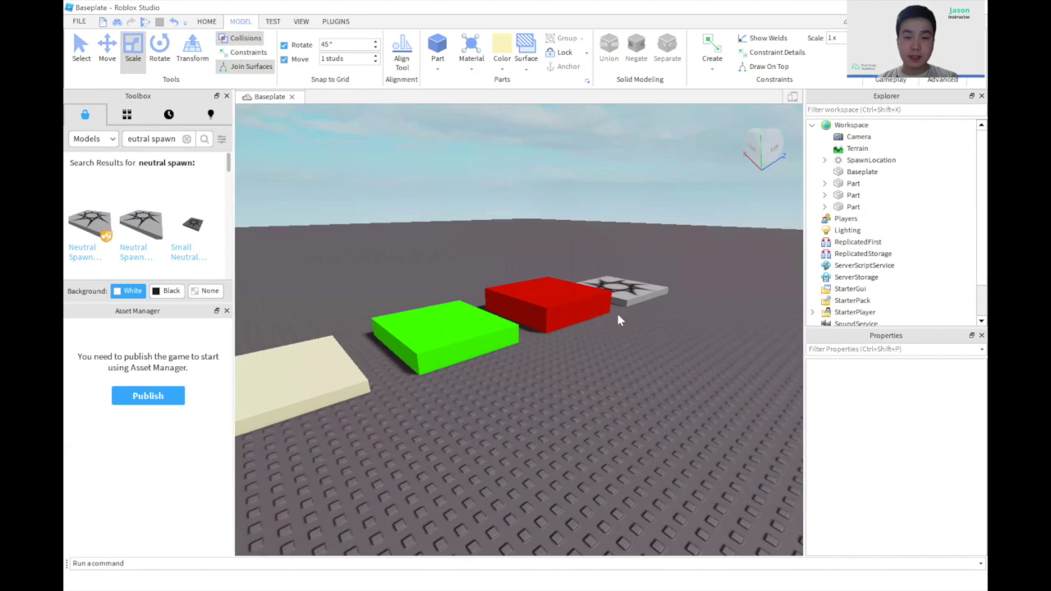
Step: Anchor the red, lime green and buttermilk platforms
left_click(557, 318)
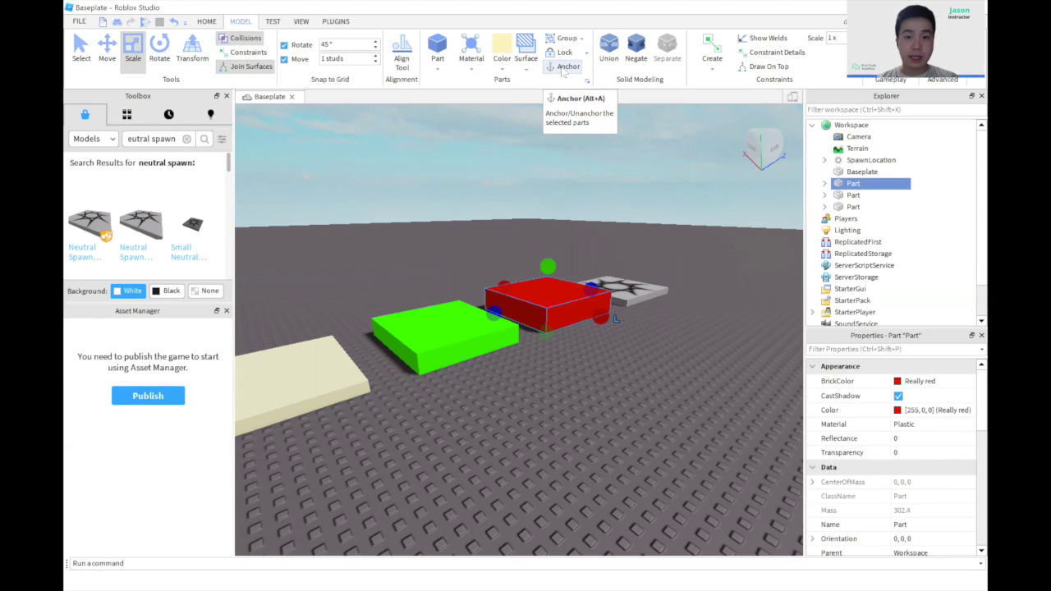
left_click(563, 69)
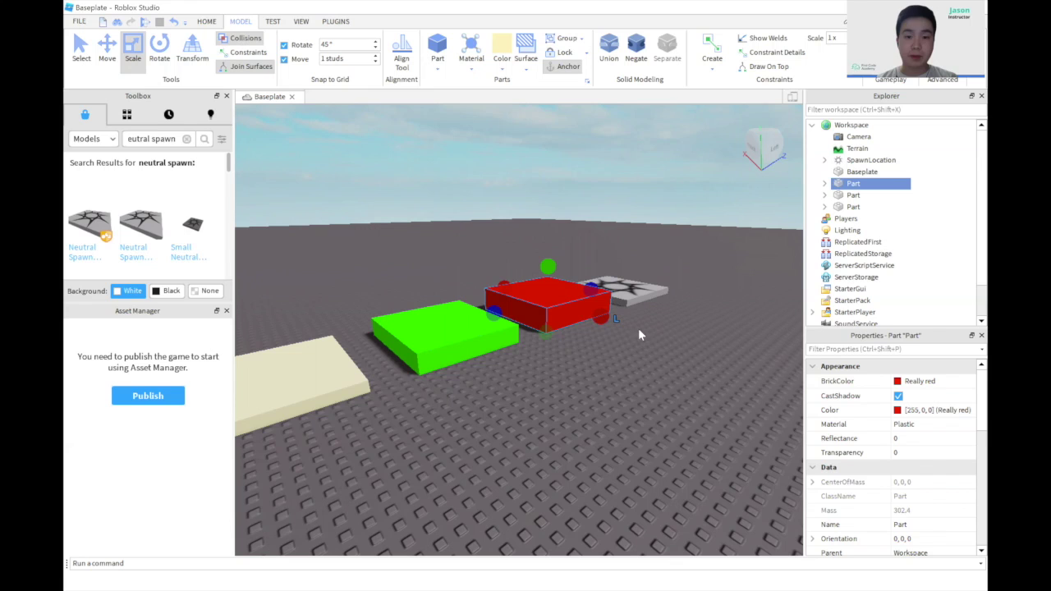
right_click_drag(623, 382, 502, 375)
left_click(502, 376)
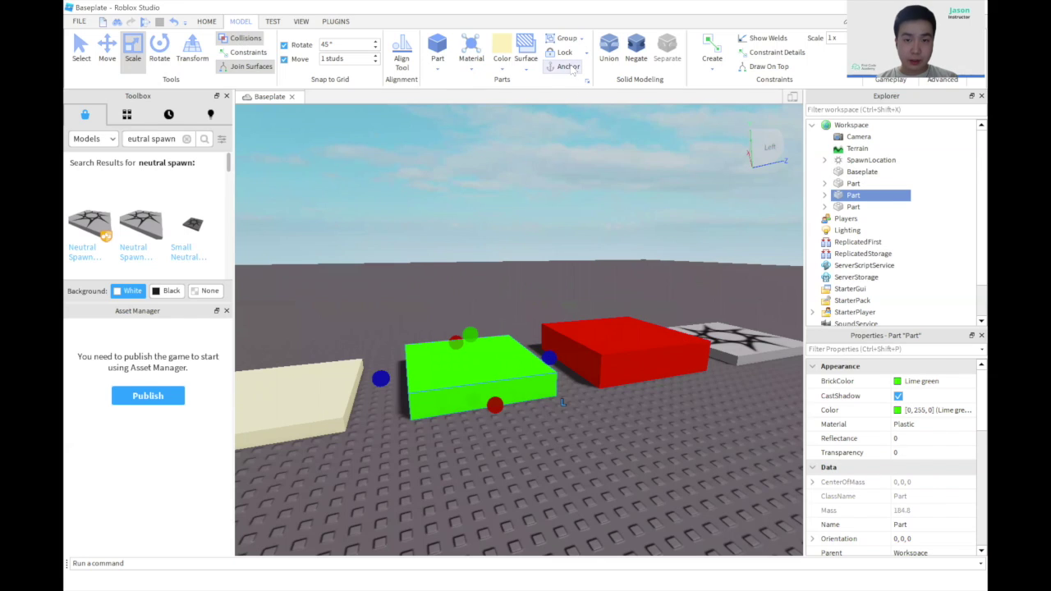
left_click(349, 382)
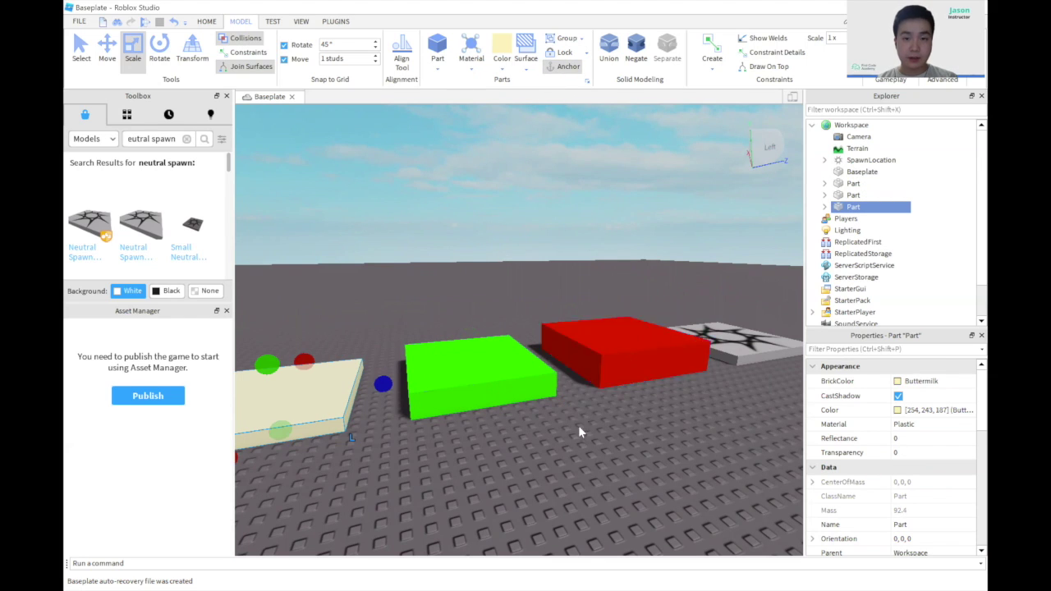
Step: Insert a new block part and place it on the baseplate just beyond the buttermilk platform
right_click_drag(571, 429, 571, 433)
key("s")
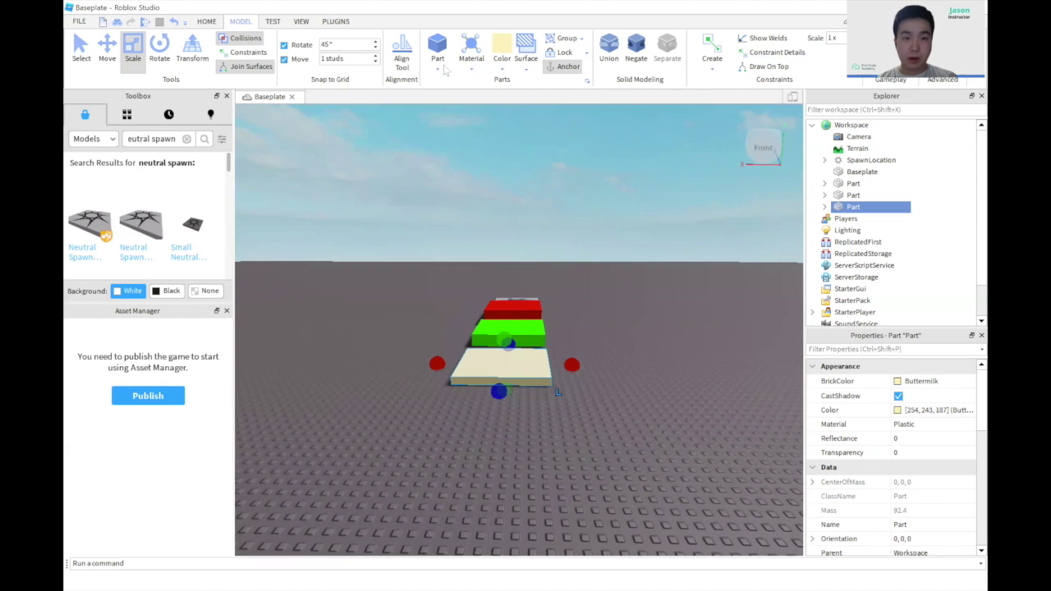
left_click(437, 50)
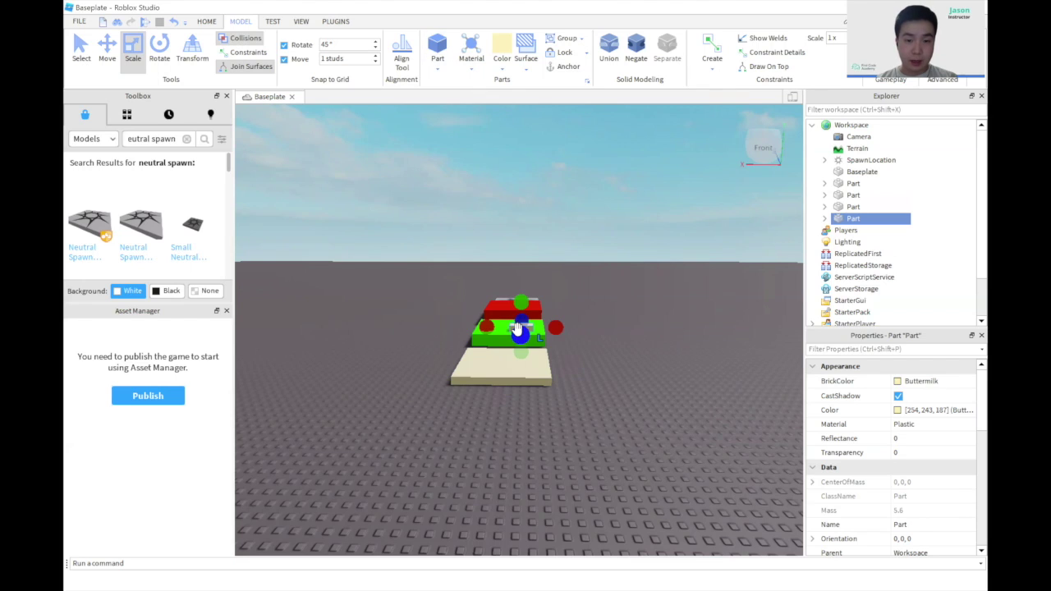
left_click_drag(513, 327, 491, 420)
right_click_drag(572, 364, 593, 360)
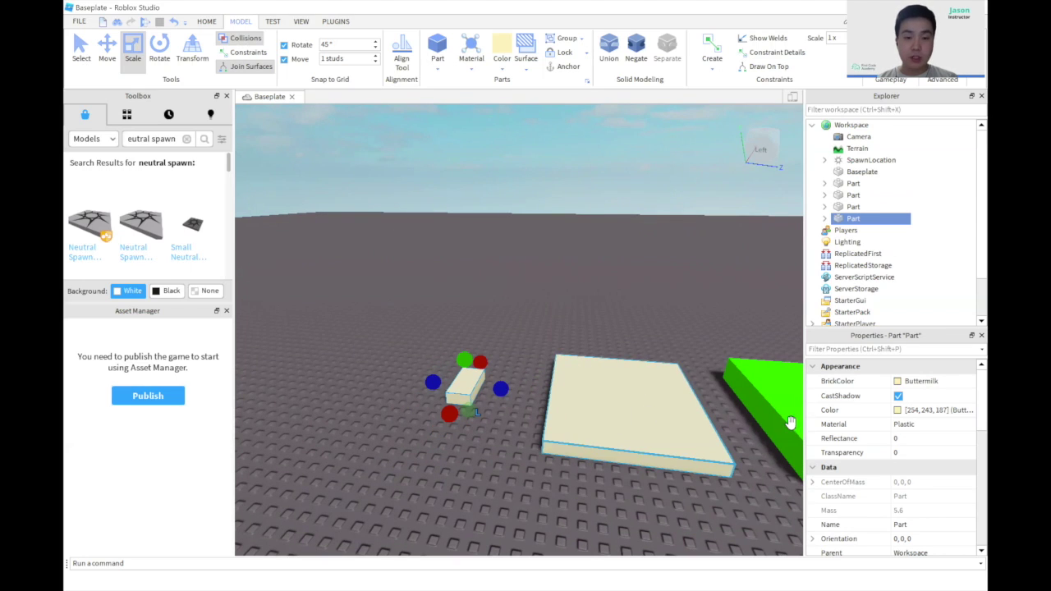
Step: Set the new block's size to 5, 1, 2 in its properties
scroll(886, 456, "down", 1)
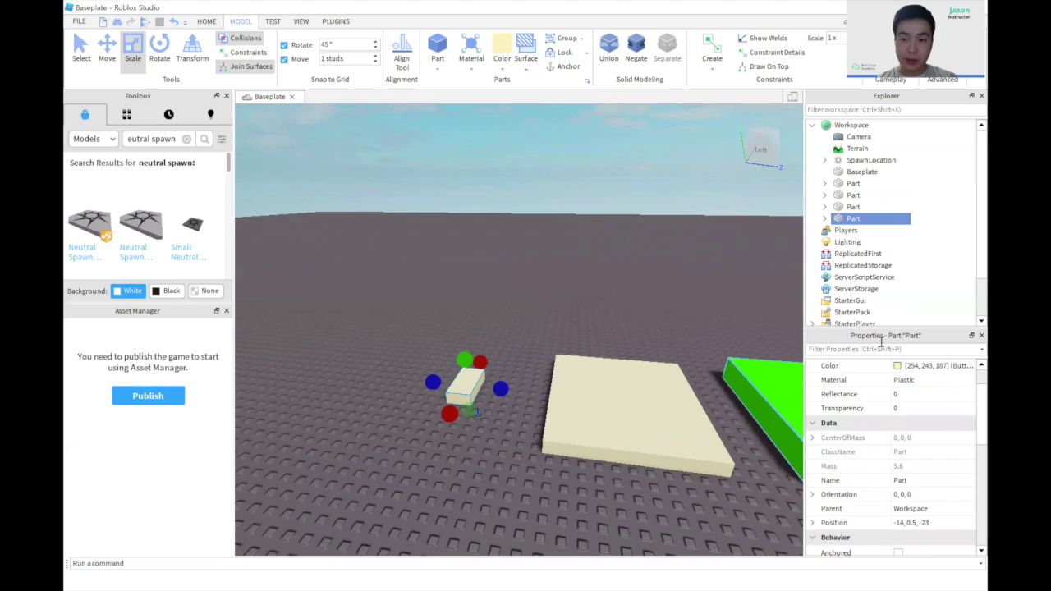
scroll(878, 458, "down", 1)
scroll(878, 460, "down", 4)
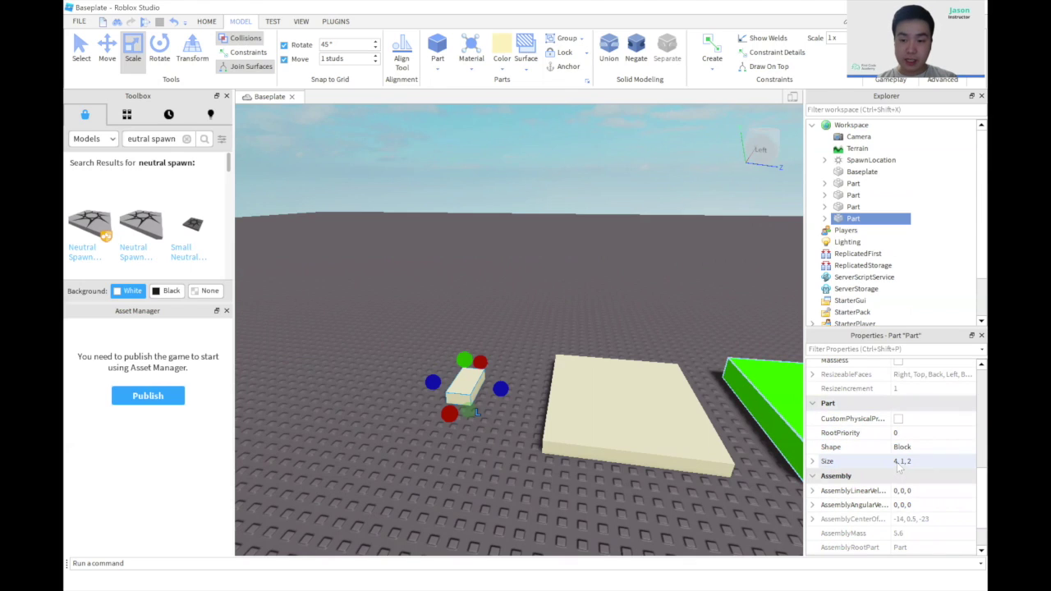
left_click(899, 462)
left_click(901, 464)
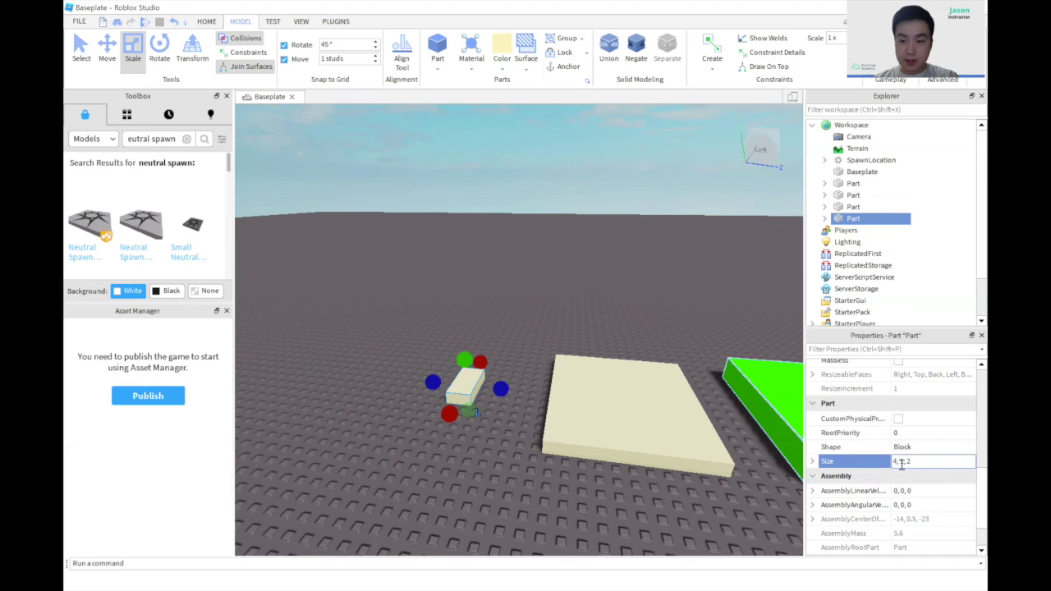
double_click(896, 462)
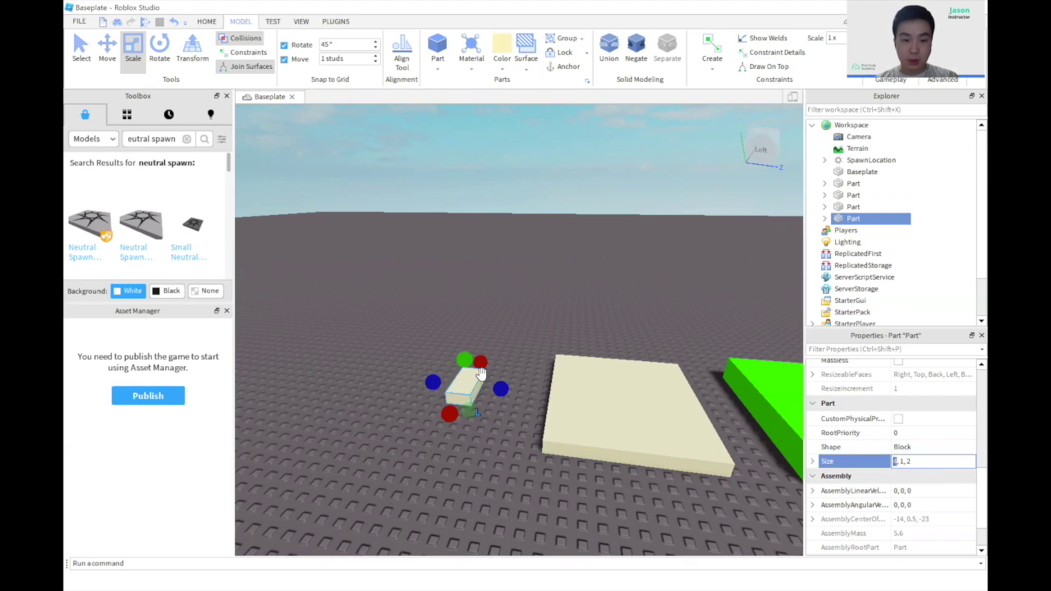
type("5")
key("Return")
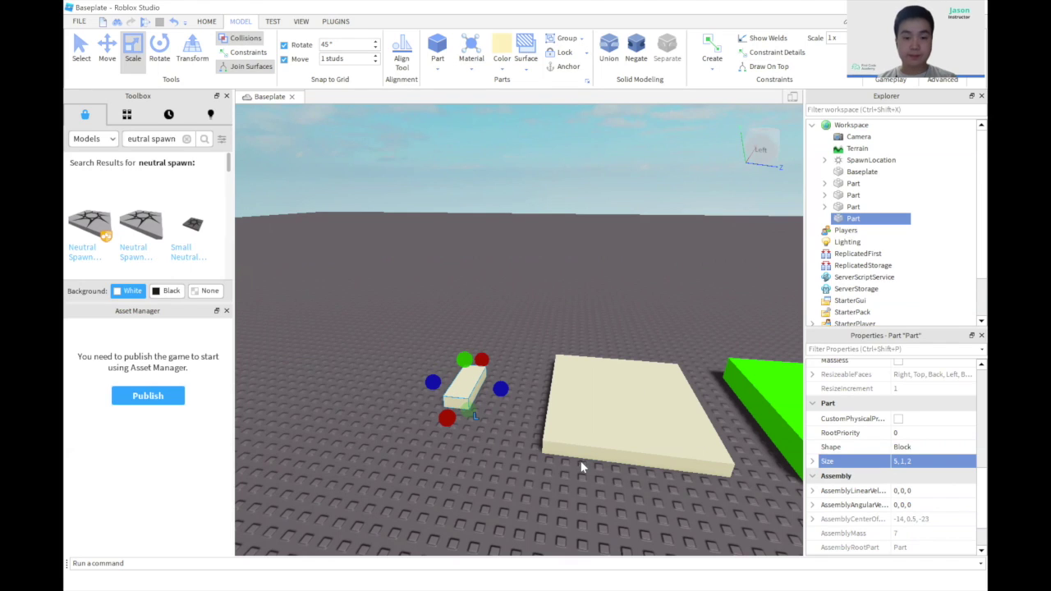
Step: Set the new block's size to 10, 1, 50 to make a long, flat platform
left_click(896, 461)
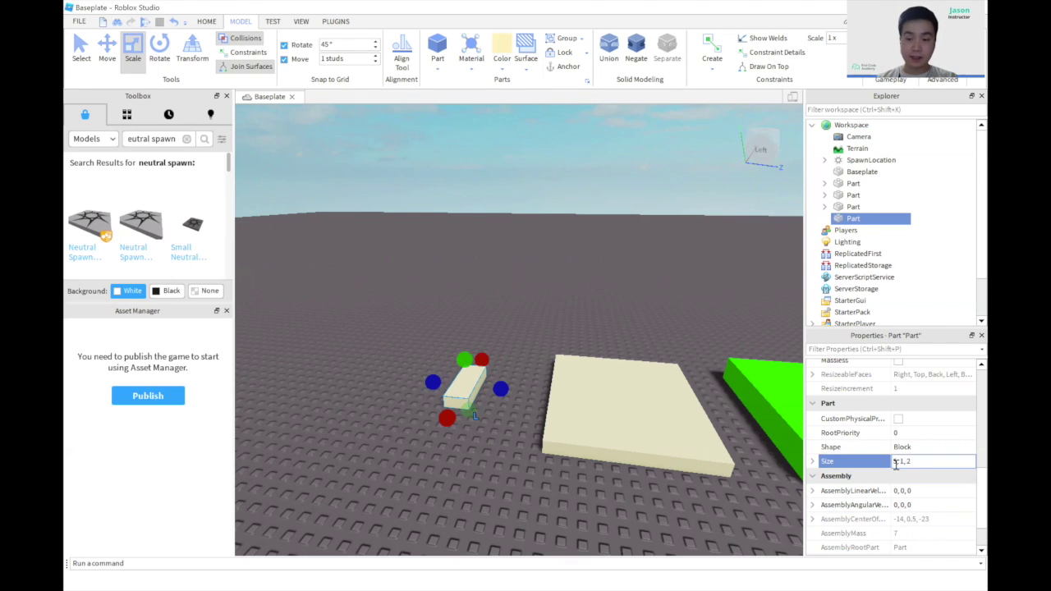
type("10")
key("Return")
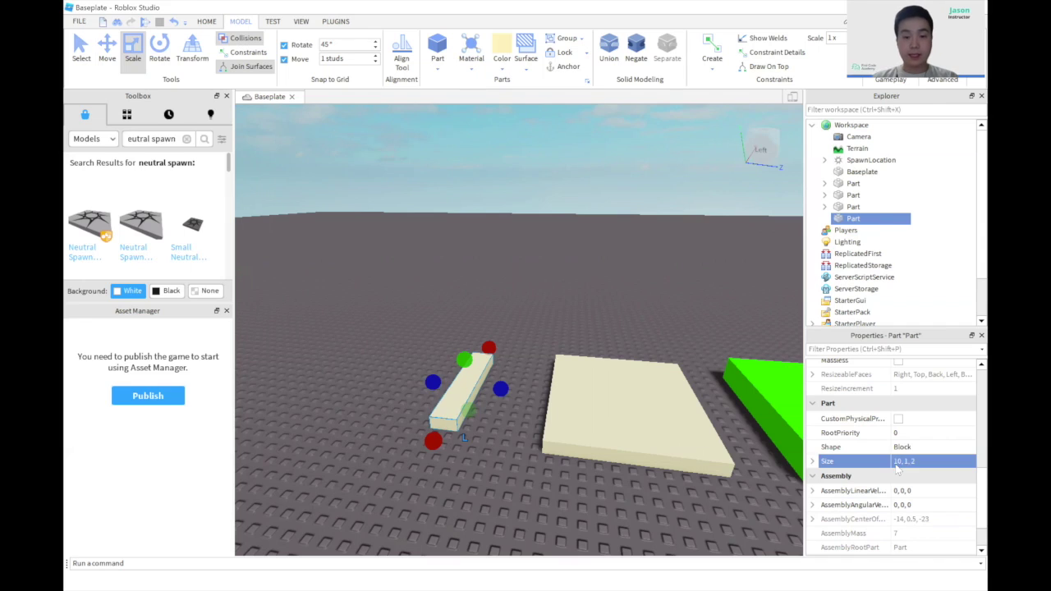
left_click(913, 462)
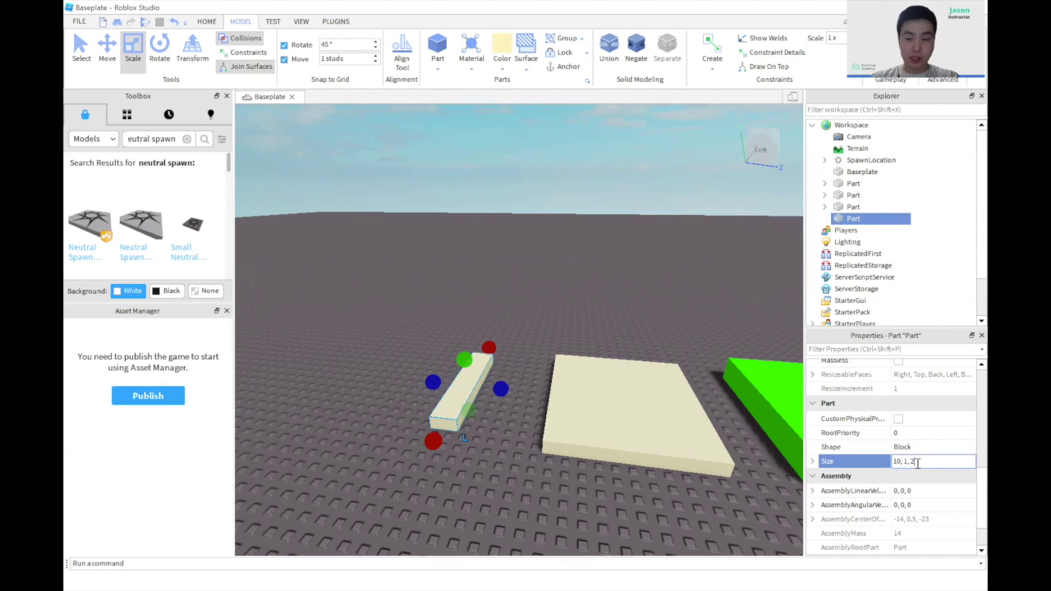
type("50")
key("Return")
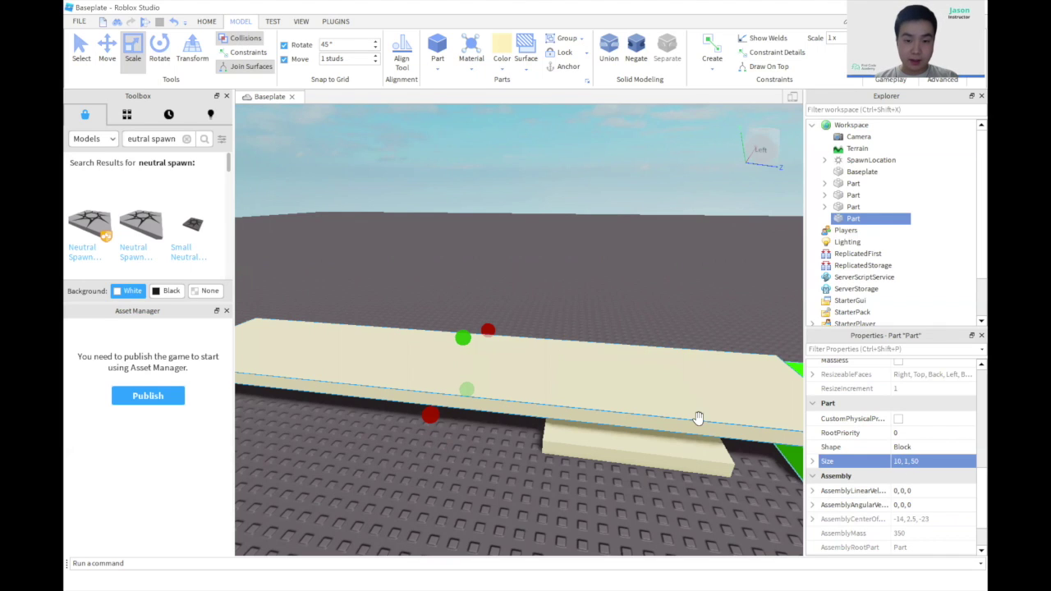
Step: Move the long platform off the buttermilk one so it lies on the baseplate, in line after it
right_click_drag(594, 418, 503, 344)
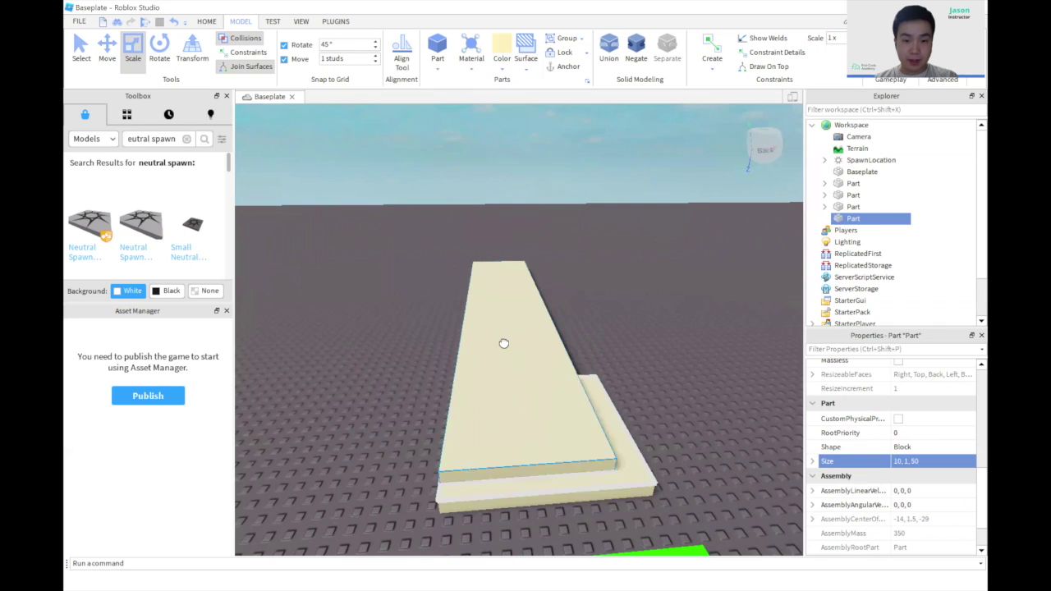
mouse_move(504, 343)
left_mouse_down()
mouse_move(509, 313)
mouse_move(500, 338)
left_mouse_up()
right_click_drag(537, 389, 531, 388)
left_click_drag(472, 371, 462, 370)
Step: Color the long platform light blue and anchor it
scroll(605, 418, "down", 3)
right_click_drag(593, 395, 591, 389)
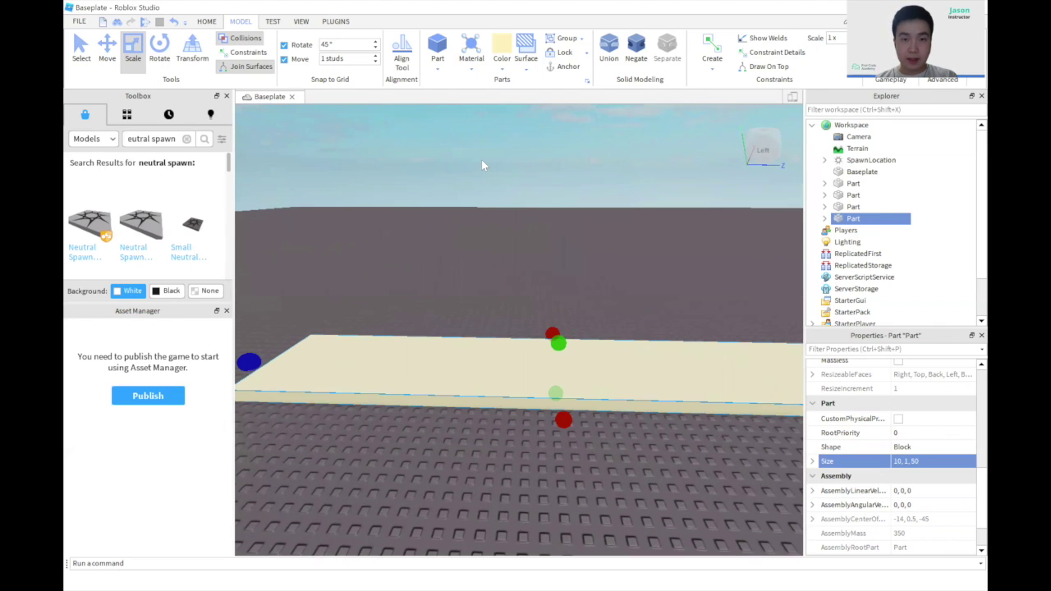
left_click(501, 69)
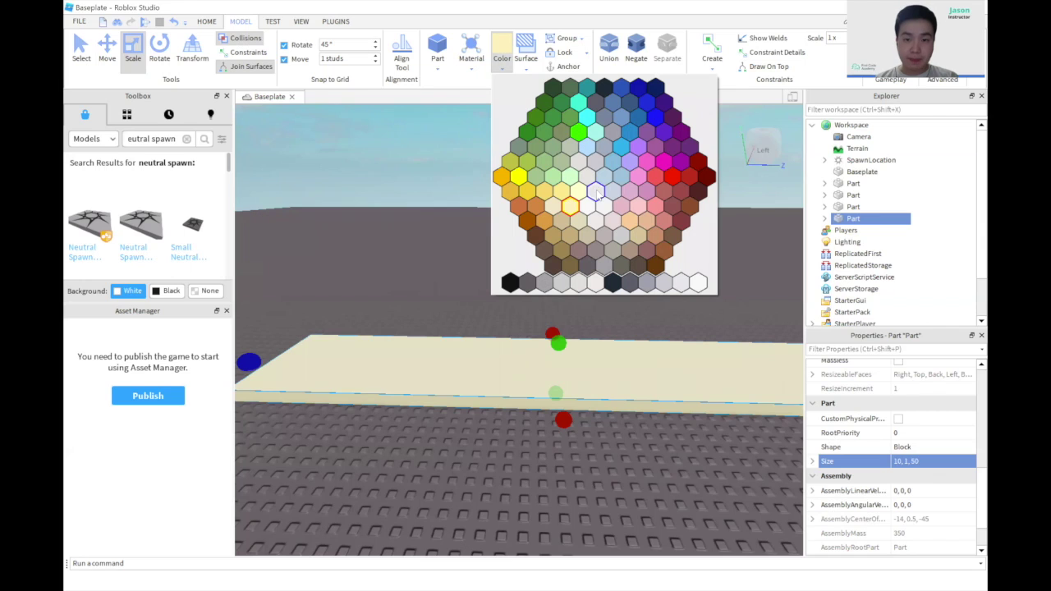
left_click(622, 147)
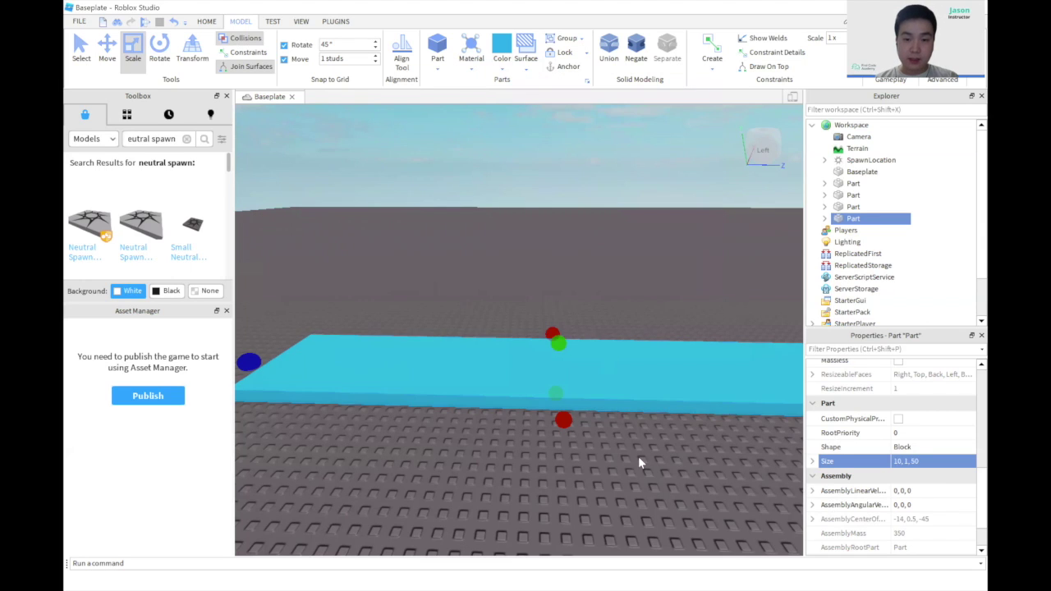
right_click_drag(638, 457, 638, 456)
right_click_drag(676, 357, 676, 357)
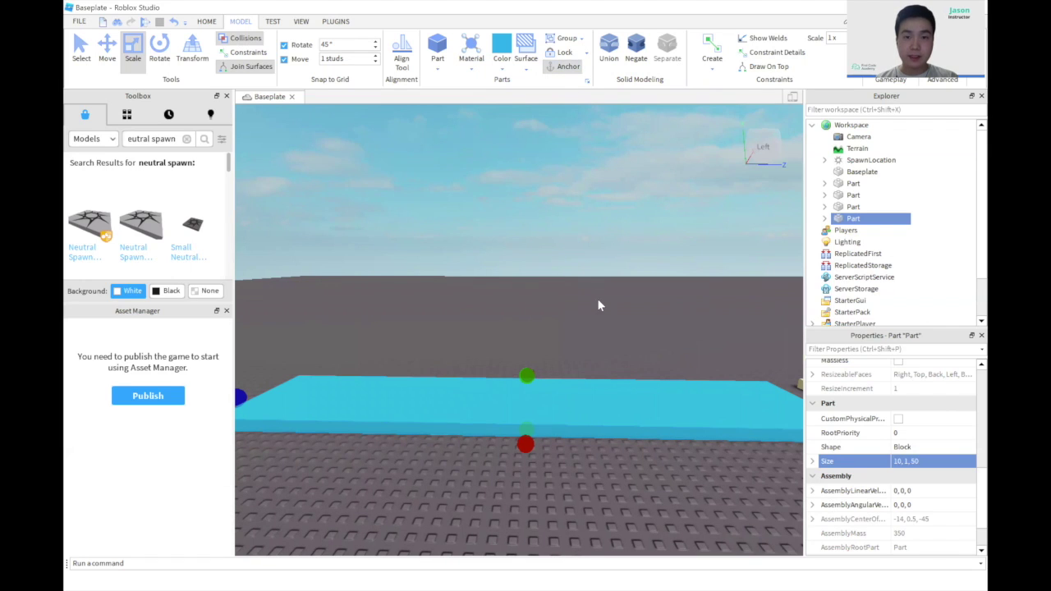
left_click(619, 310)
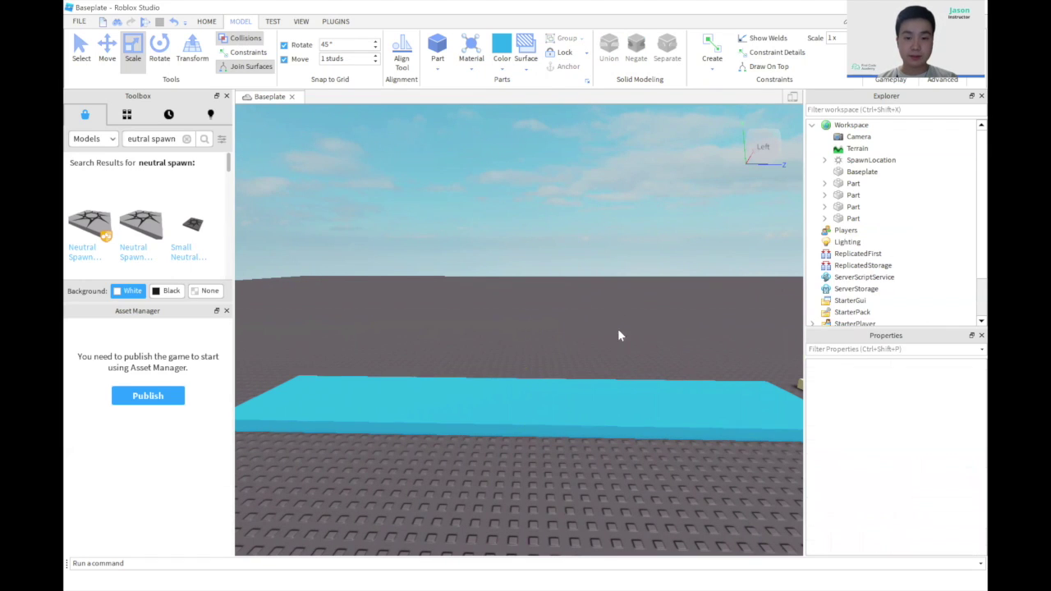
right_click_drag(670, 257, 670, 255)
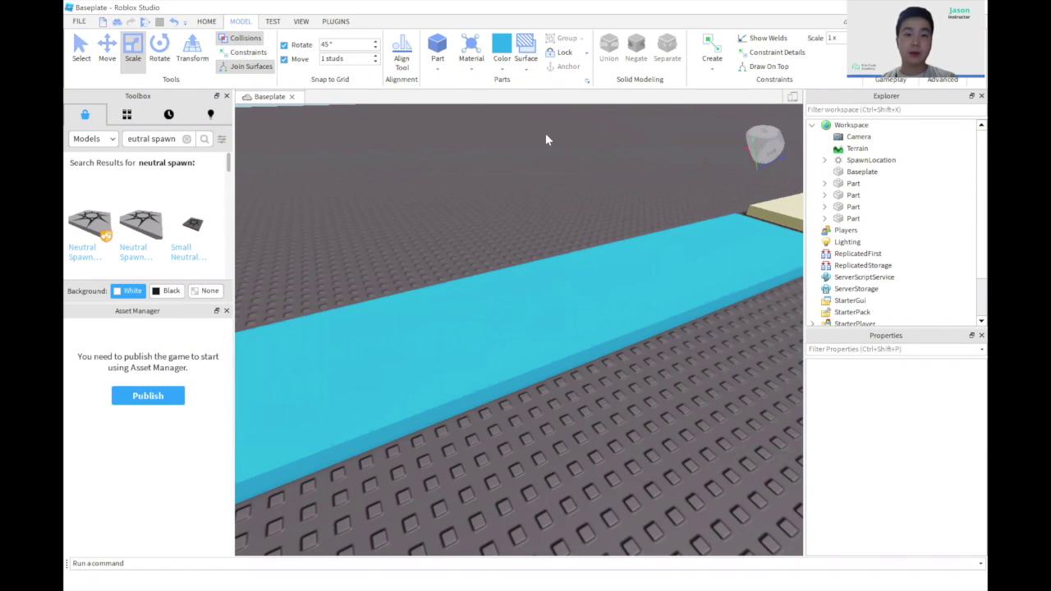
Step: Insert a block on the light blue platform, lengthening it along the platform and narrowing it crosswise
scroll(551, 128, "up", 2)
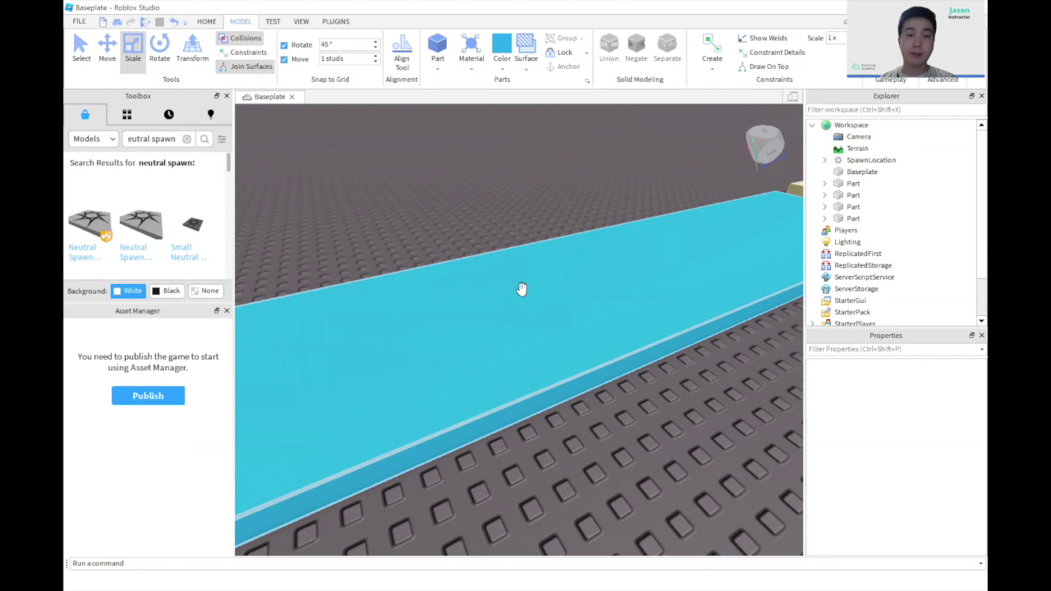
left_click(437, 51)
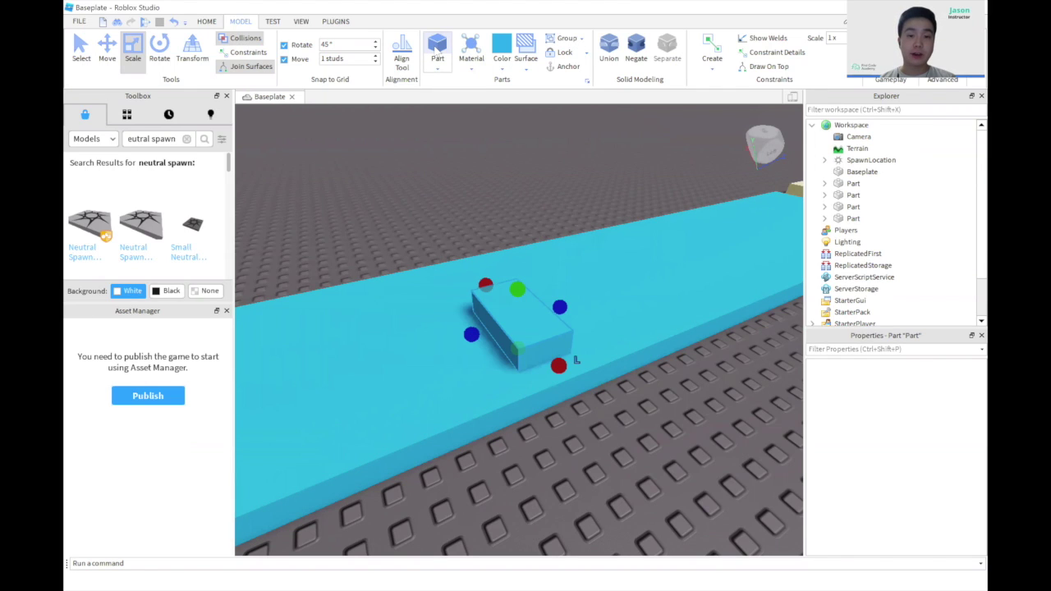
left_click_drag(531, 336, 370, 331)
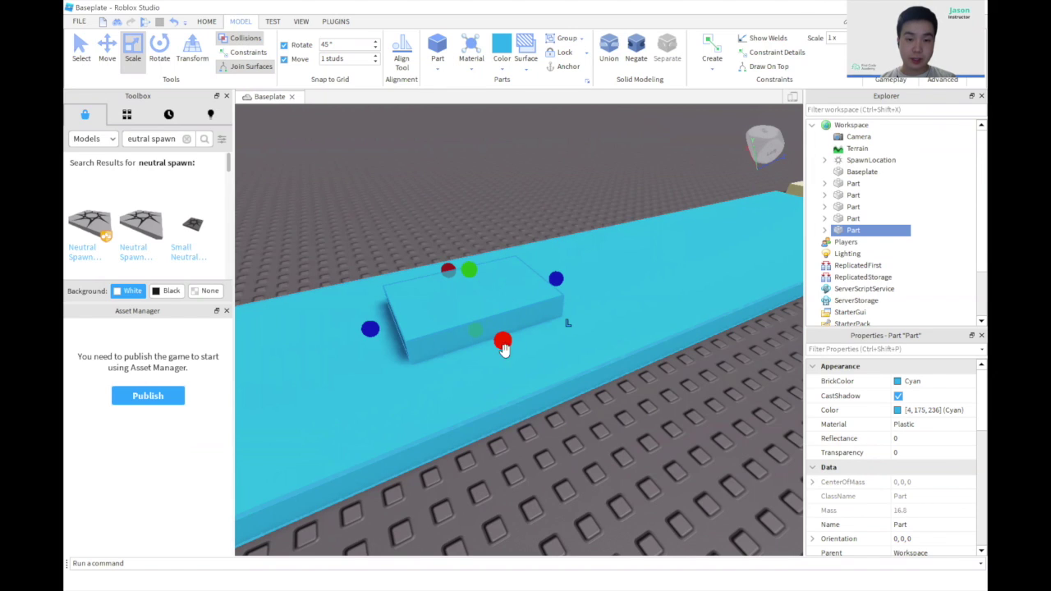
left_click_drag(446, 263, 518, 309)
scroll(638, 366, "down", 4)
right_click_drag(638, 367, 581, 310)
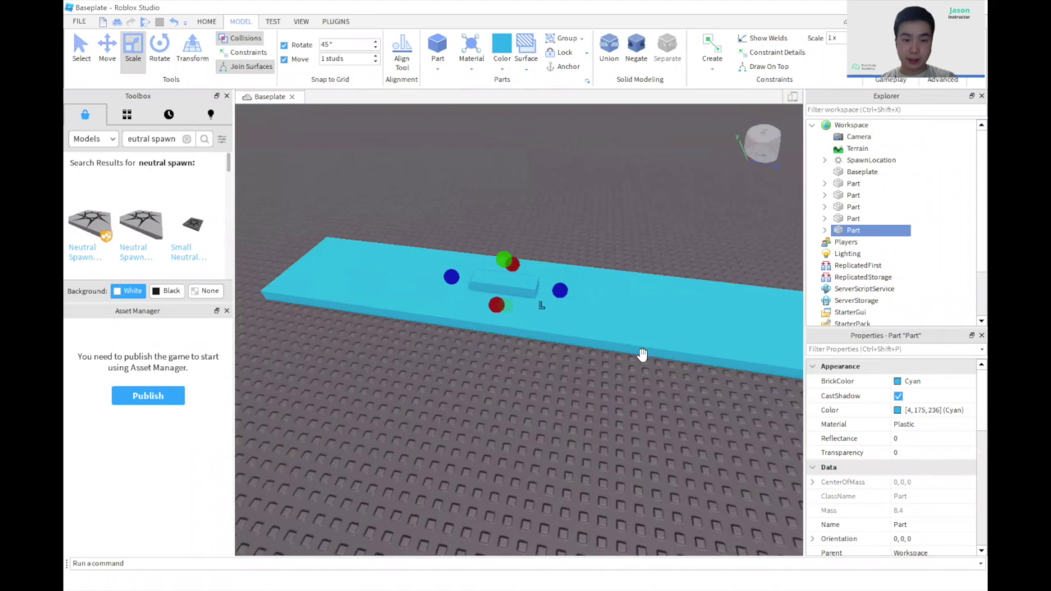
left_click_drag(556, 299, 603, 311)
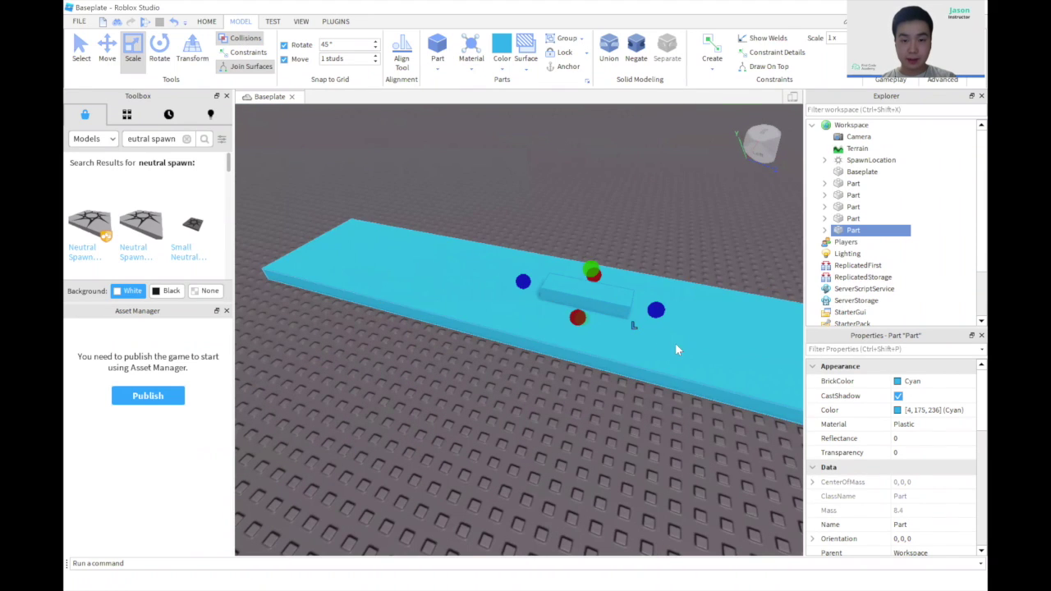
scroll(675, 343, "down", 2)
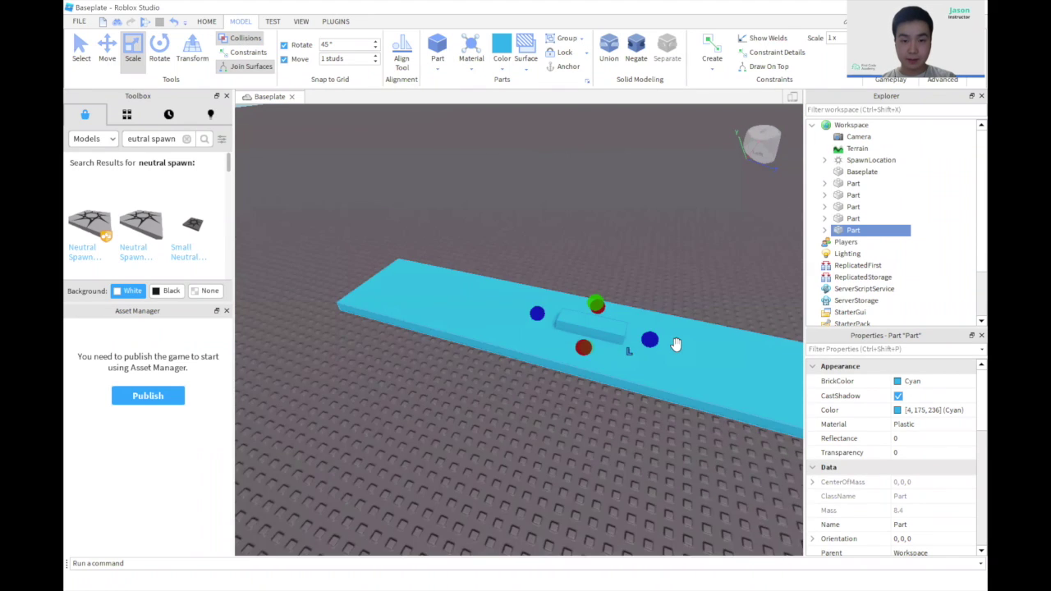
scroll(675, 343, "up", 4)
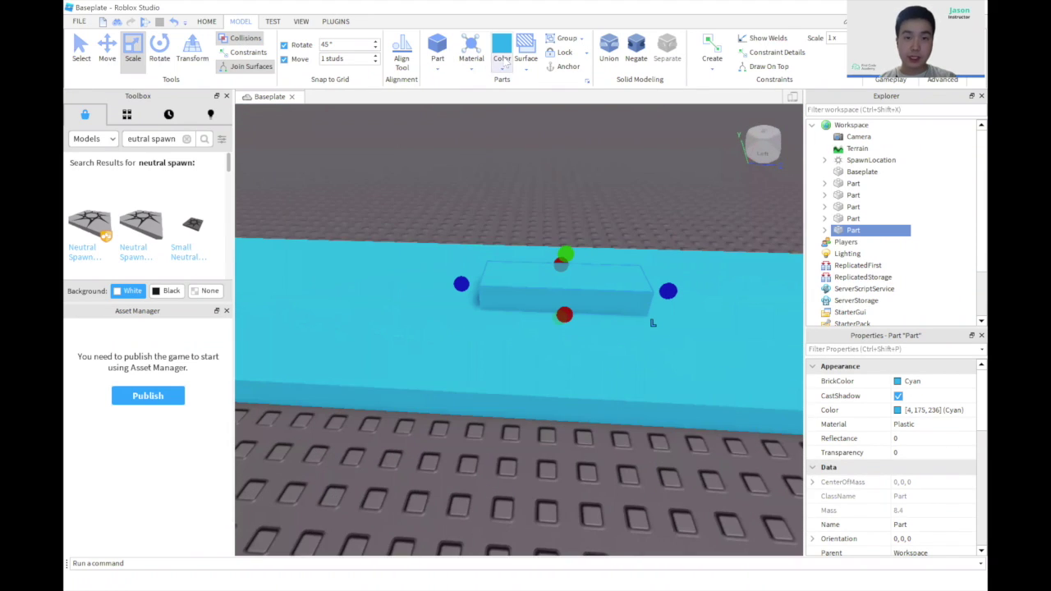
Step: Color the small block on the light blue platform Really red and anchor it
left_click(502, 60)
left_click(672, 176)
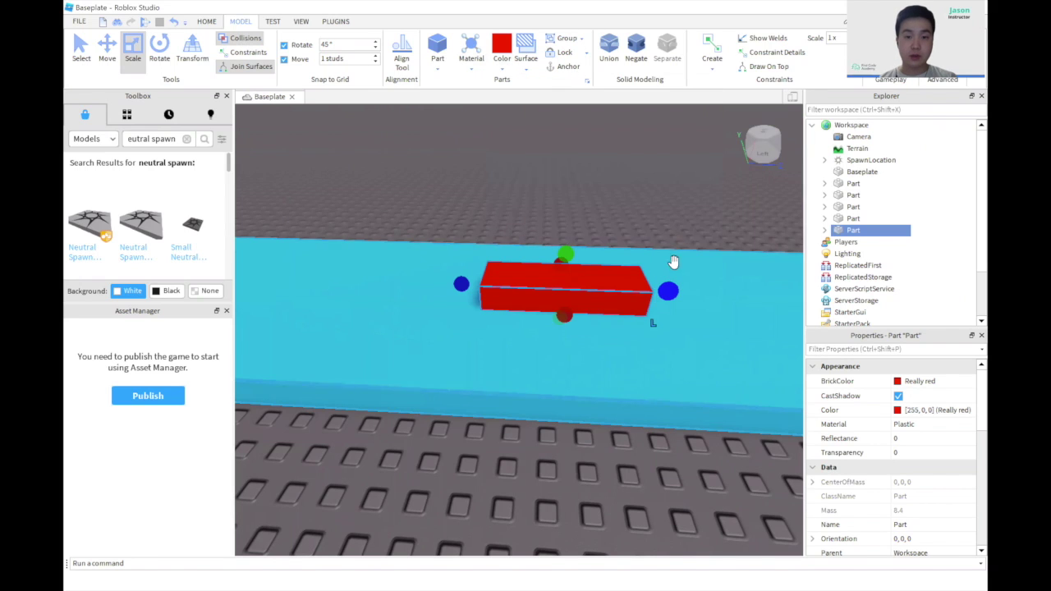
right_click_drag(685, 260, 682, 268)
scroll(682, 269, "down", 3)
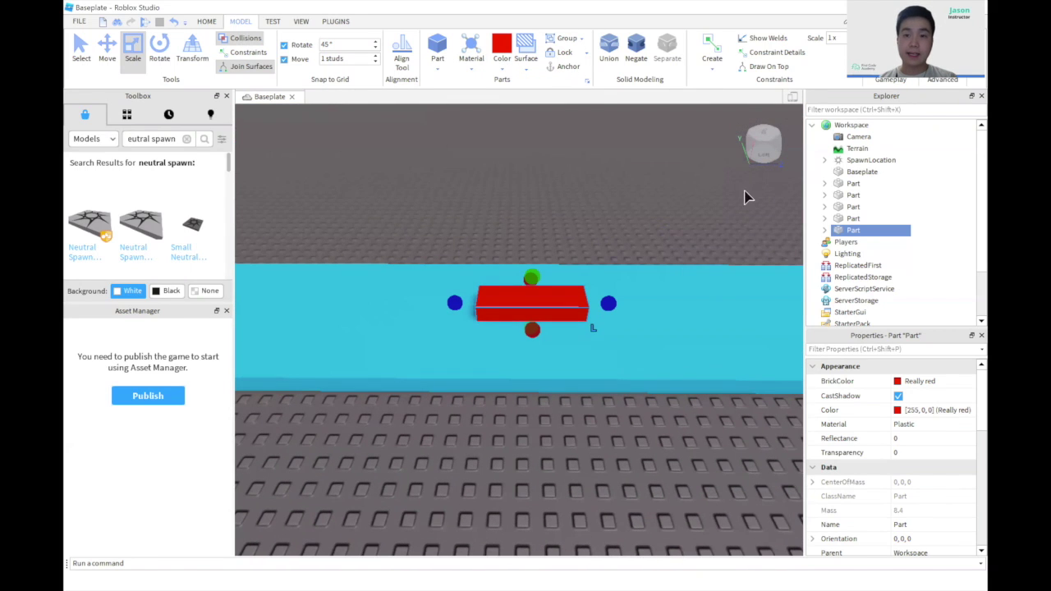
left_click(565, 67)
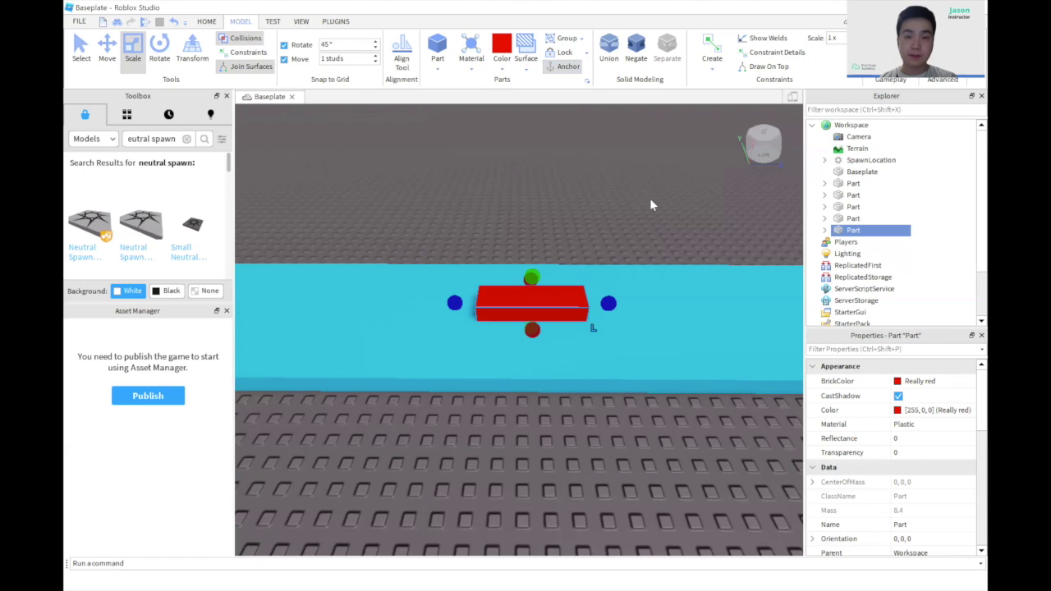
left_click(643, 229)
Step: Insert another block beside the small red one and set its size to 4, 1, 50
right_click_drag(620, 224, 622, 225)
scroll(621, 225, "up", 3)
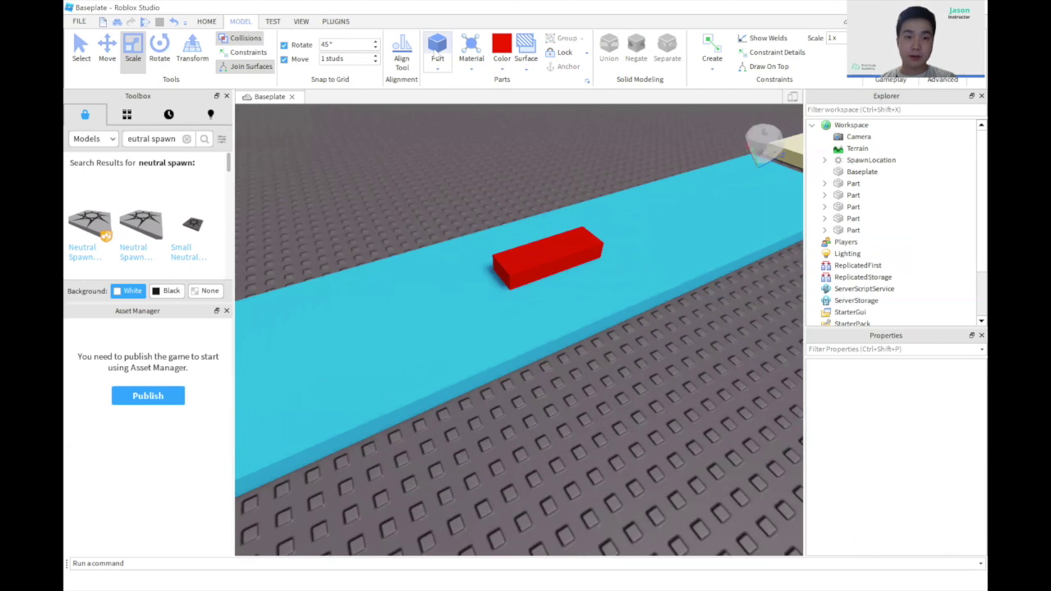
left_click(439, 54)
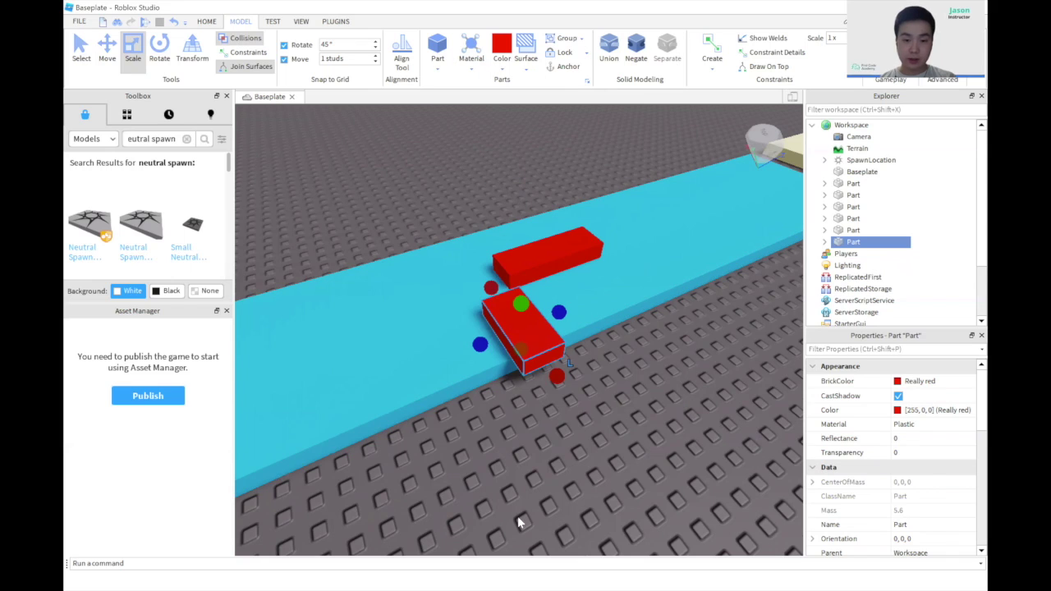
scroll(903, 427, "down", 8)
left_click(915, 417)
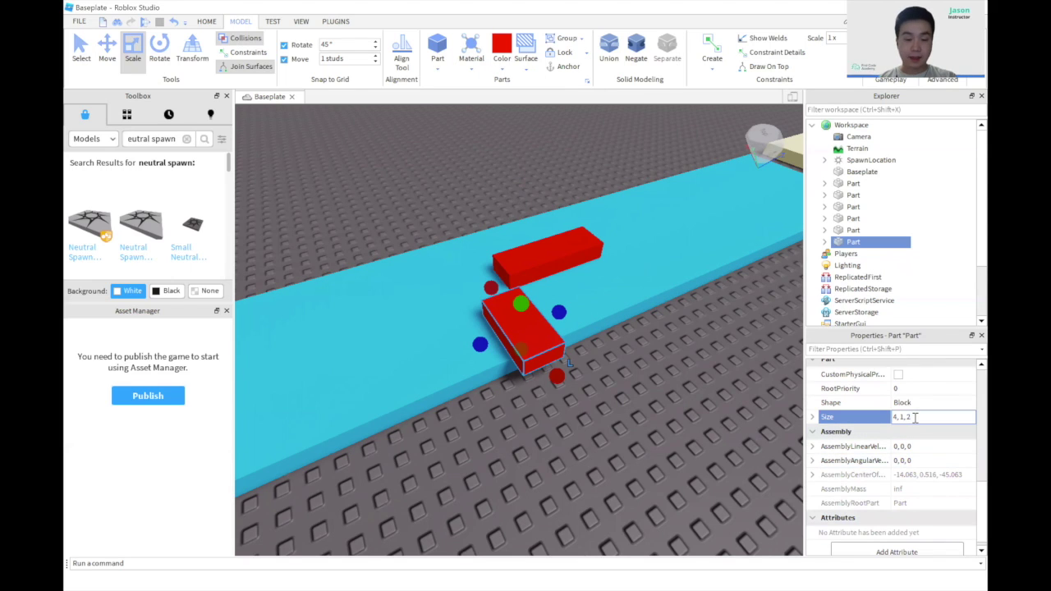
key("Return")
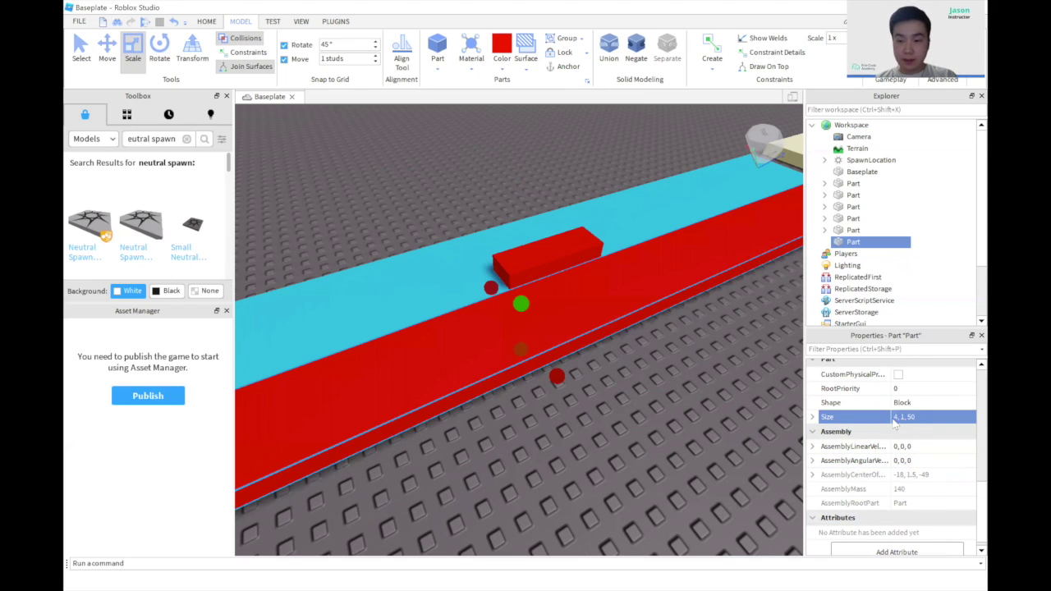
Step: Move the long red bar sideways onto the light blue platform so it runs along the platform's length
right_click_drag(648, 408, 643, 402)
scroll(643, 403, "up", 1)
scroll(755, 421, "down", 1)
right_click_drag(754, 420, 514, 368)
key("d")
key("a")
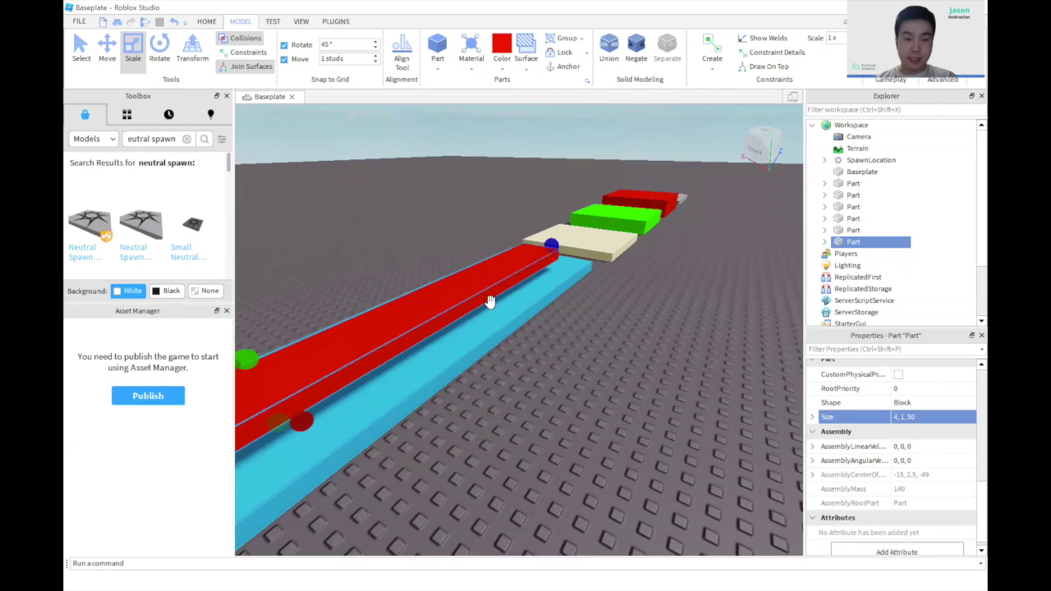
Step: Set the long red bar's position to -15, 10, -49 to raise it above the platform
scroll(877, 450, "up", 1)
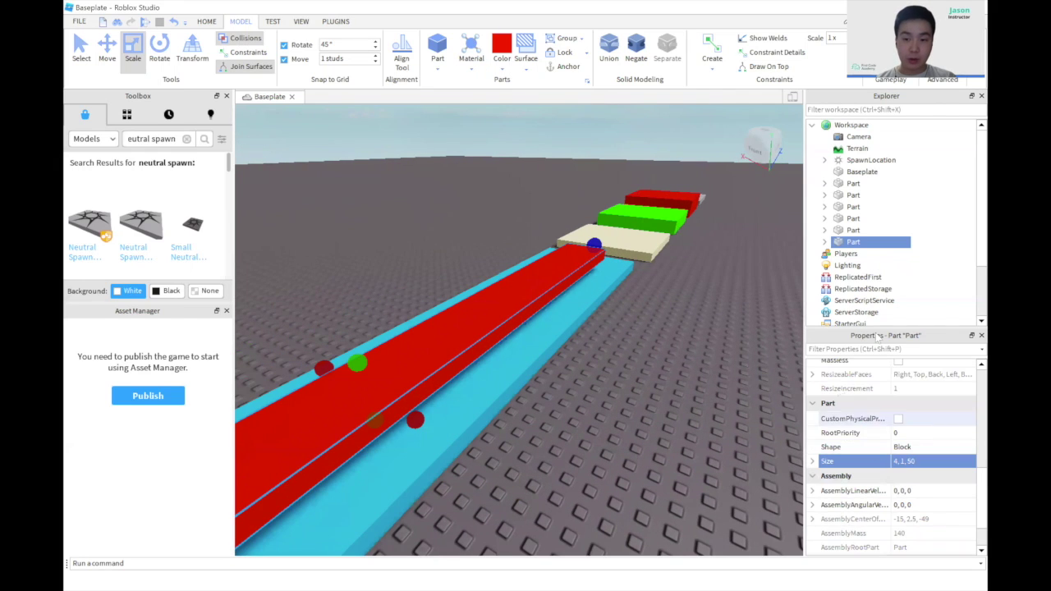
scroll(877, 450, "up", 2)
scroll(875, 450, "up", 3)
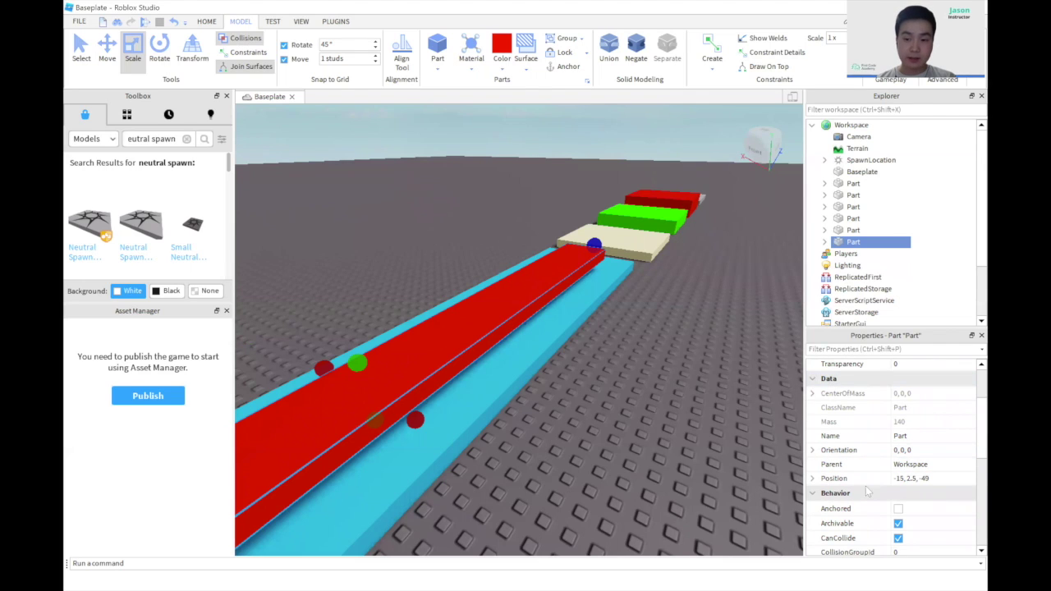
left_click(921, 478)
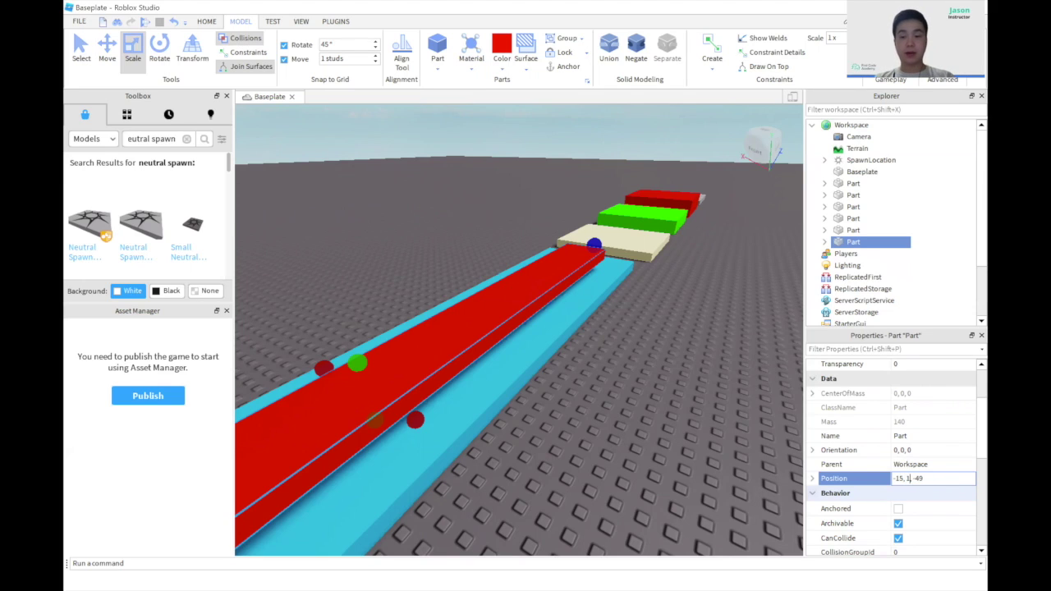
key("Escape")
left_click(911, 479)
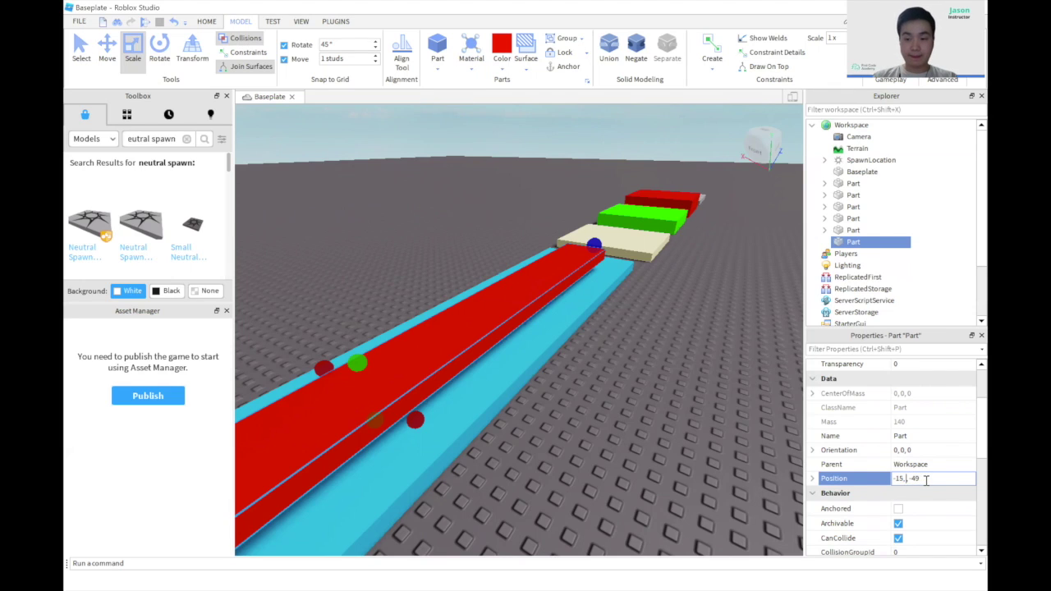
key("Return")
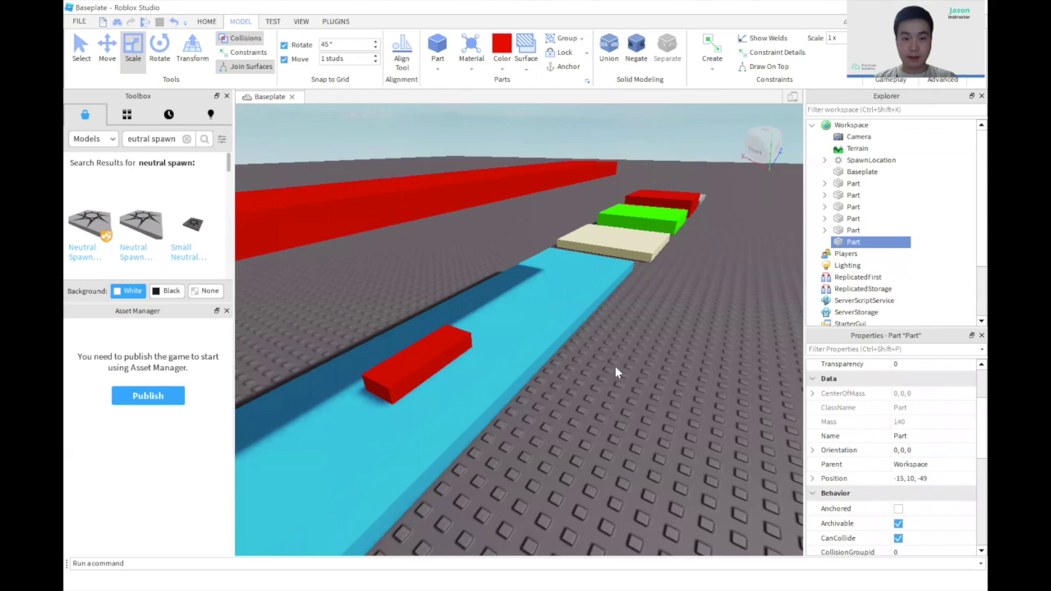
Step: Try to adjust the raised red bar's width from its long sides
left_click(617, 369)
right_click_drag(617, 368, 618, 380)
left_click(599, 293)
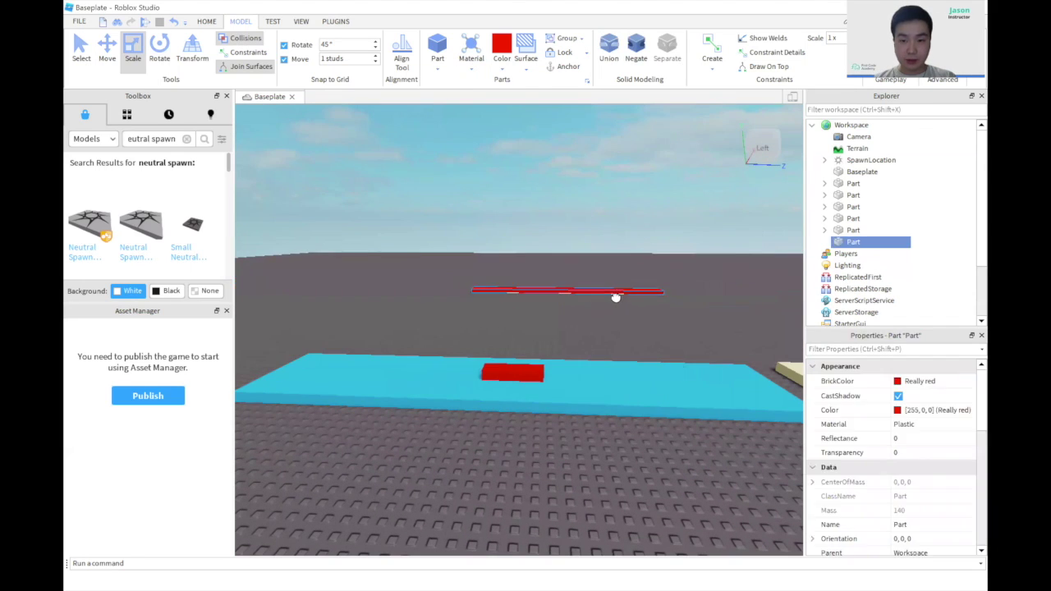
right_click_drag(689, 420, 735, 416)
key("f")
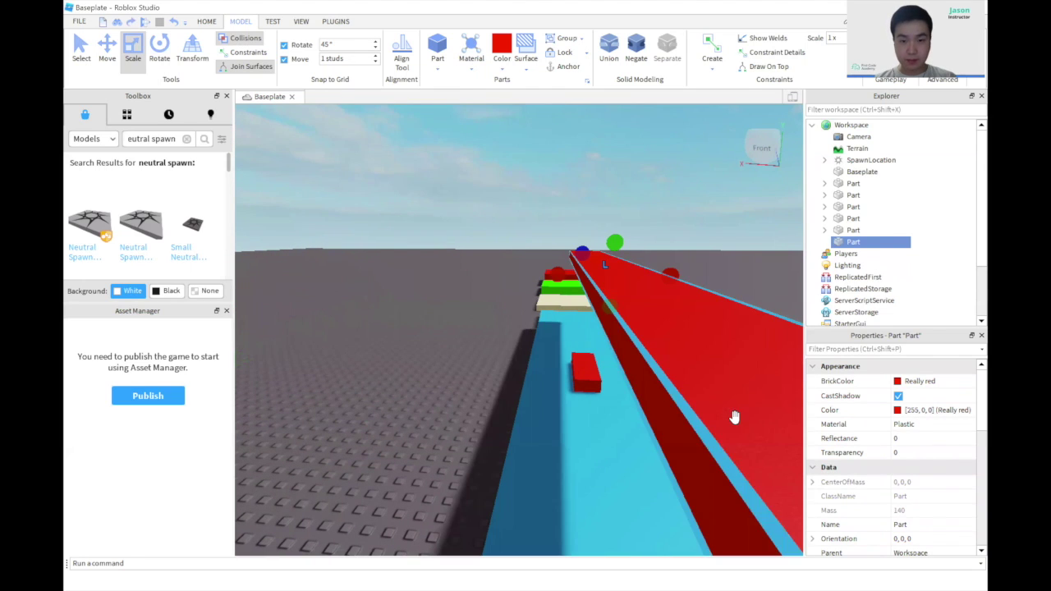
right_click_drag(649, 362, 591, 307)
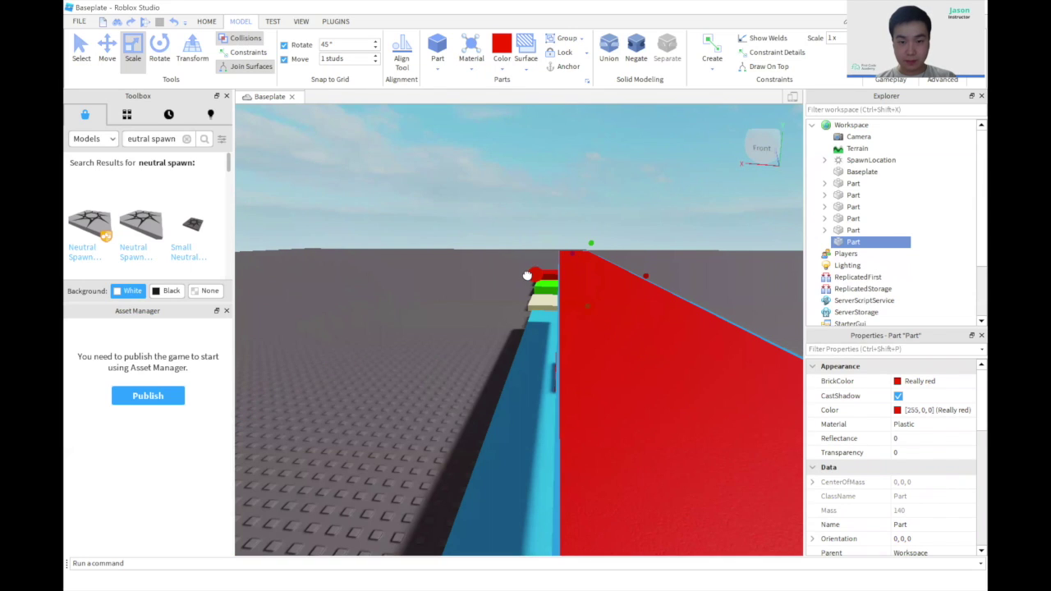
left_click_drag(591, 307, 696, 313)
key("d")
left_click_drag(590, 279, 579, 275)
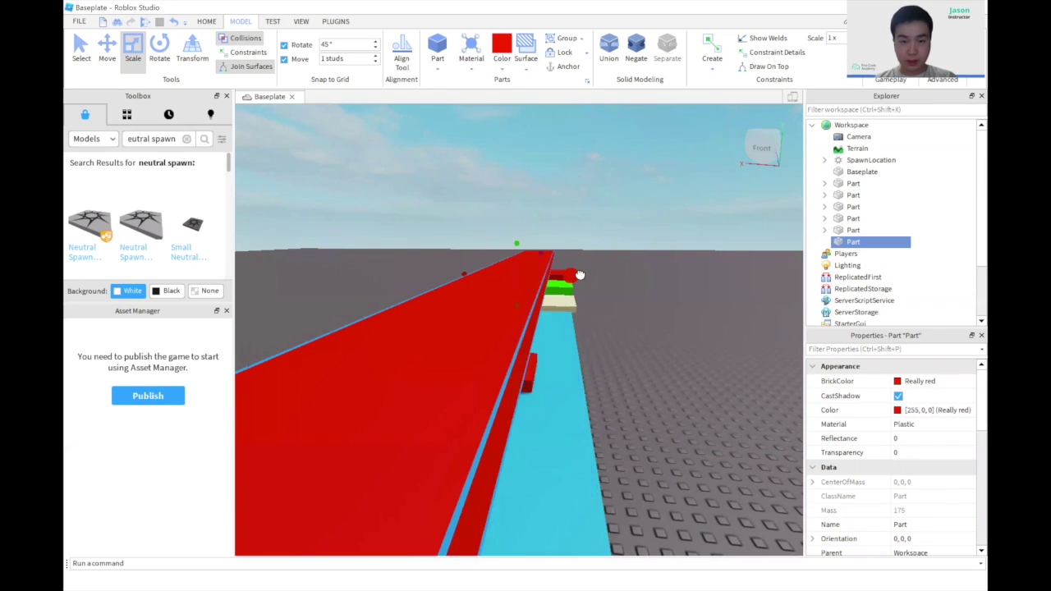
left_click(667, 337)
Step: Create a hinge constraint with its first attachment at the center of the small red block's upper face
key("d")
right_click_drag(622, 335, 547, 317)
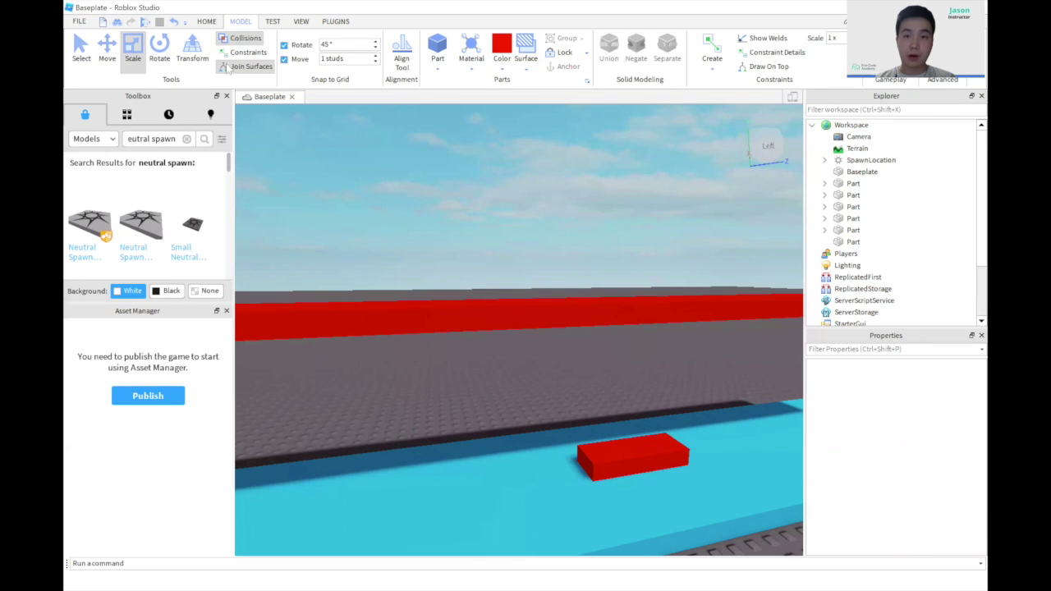
left_click(712, 71)
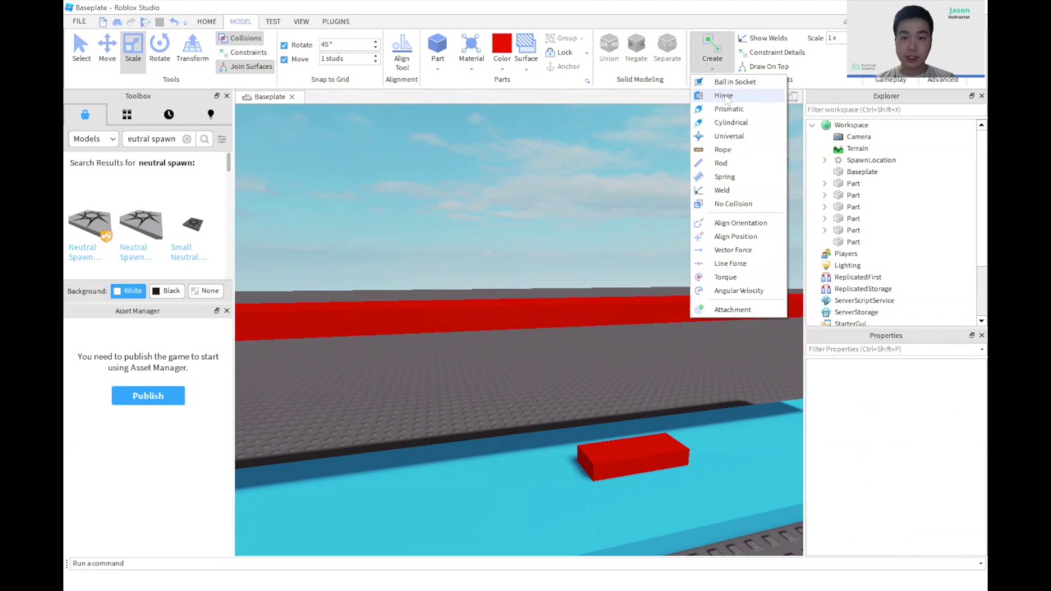
left_click(727, 97)
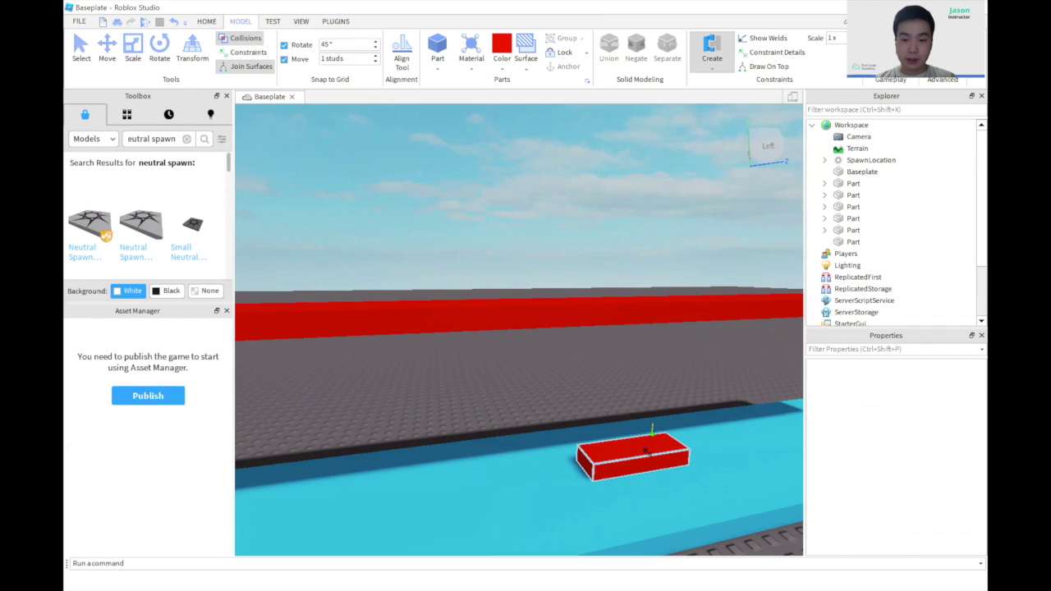
right_click_drag(740, 522, 662, 429)
key("w")
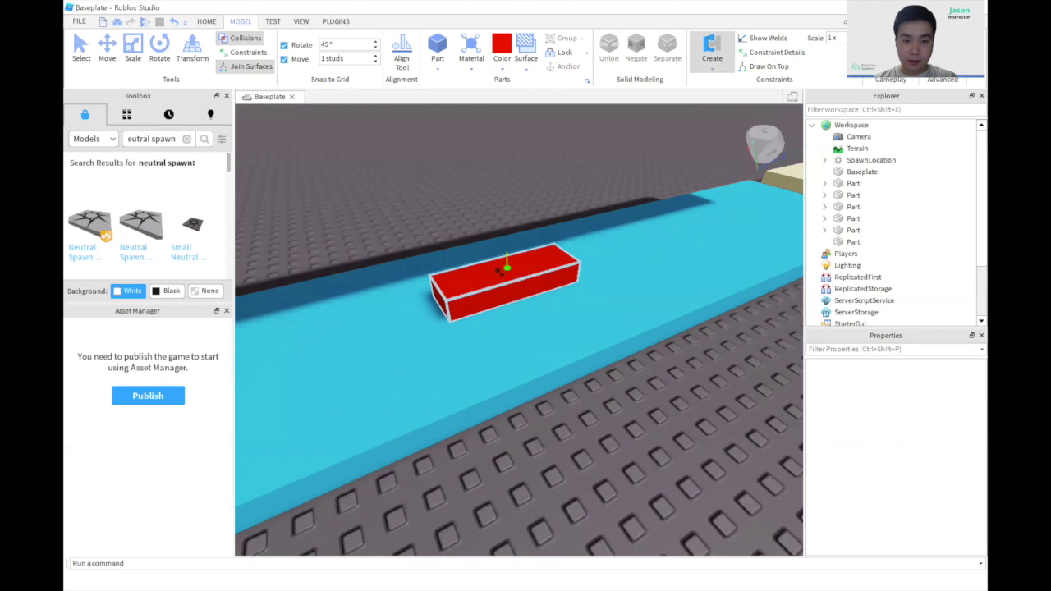
left_click(508, 267)
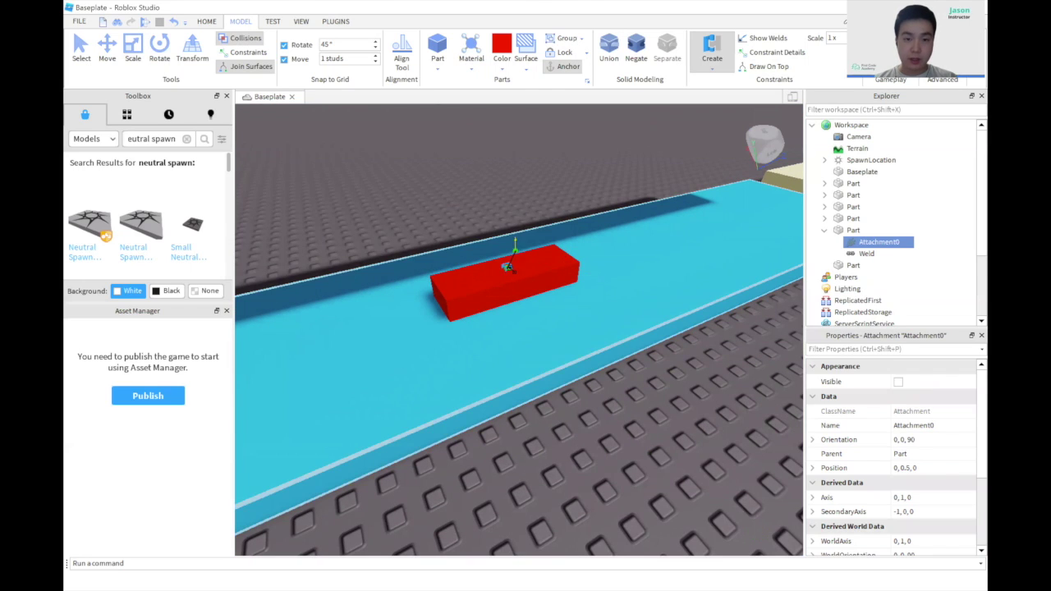
Step: Attach the hinge's other end to the underside of the raised red bar, directly above the small block
right_click_drag(559, 169, 554, 169)
left_click(530, 206)
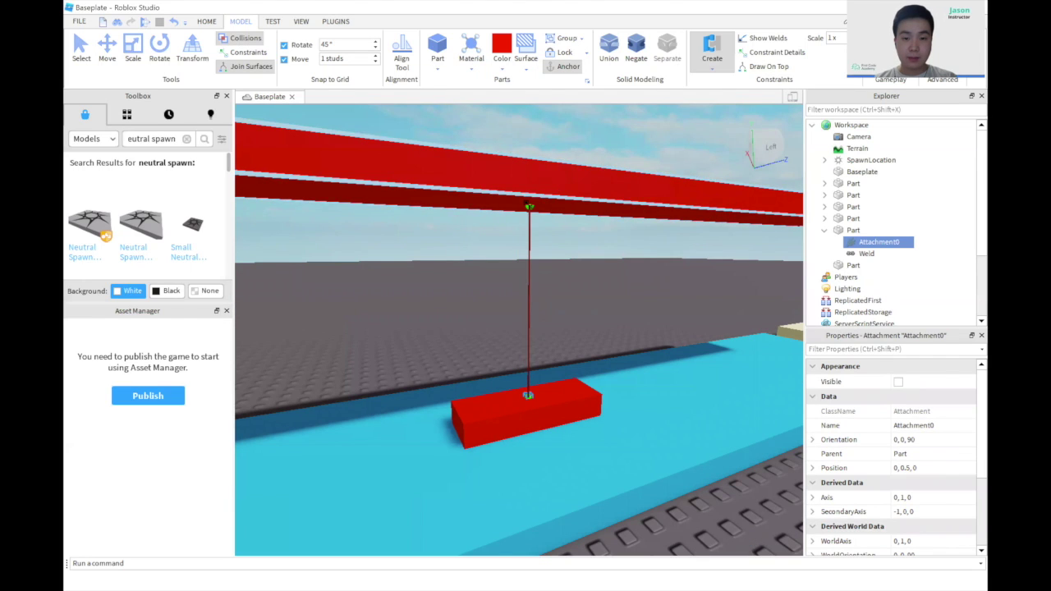
left_click(540, 208)
key("a")
right_click_drag(609, 271, 610, 276)
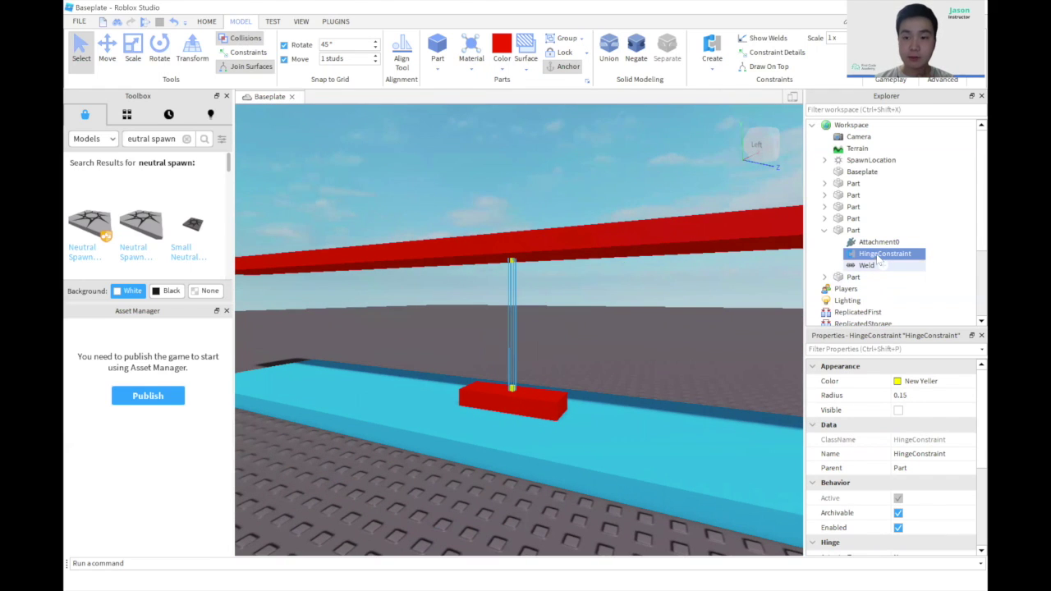
Step: Select the raised red bar and inspect its placement above the small block from several sides
left_click(712, 326)
left_click(471, 244)
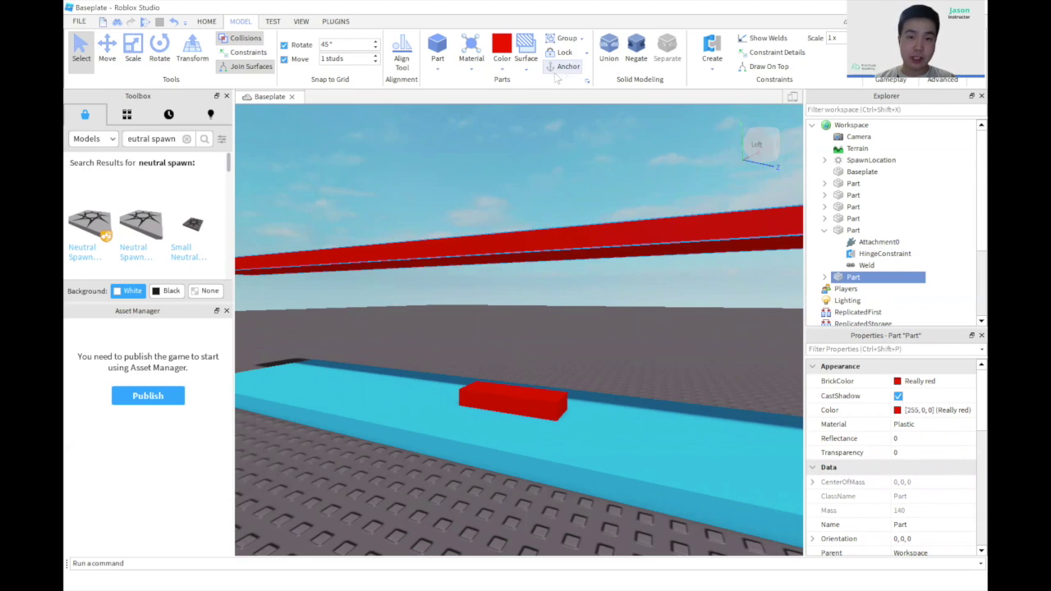
key("a")
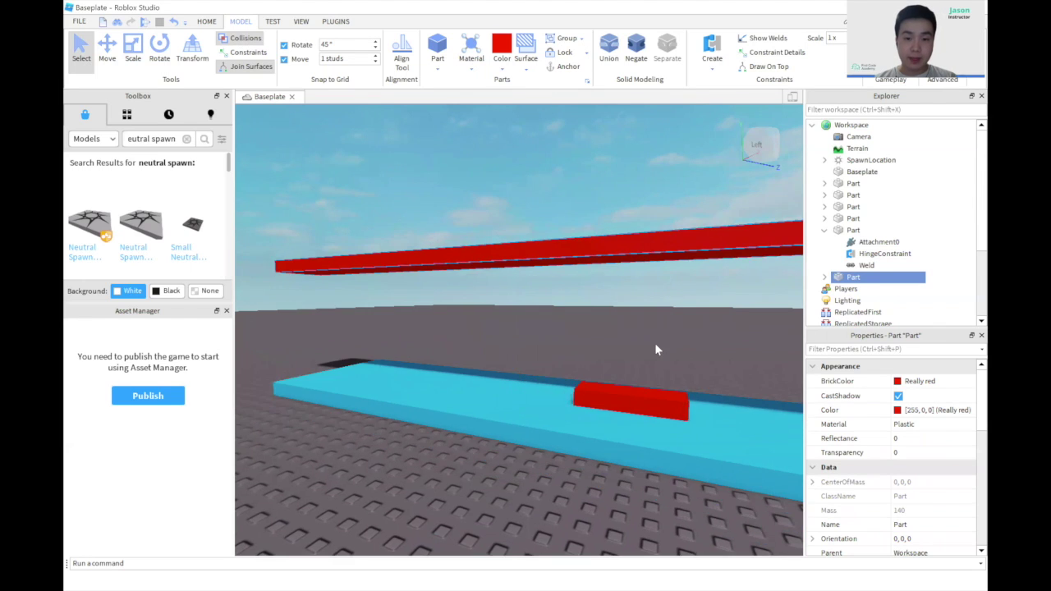
right_click_drag(654, 342, 637, 340)
scroll(637, 341, "down", 2)
key("a")
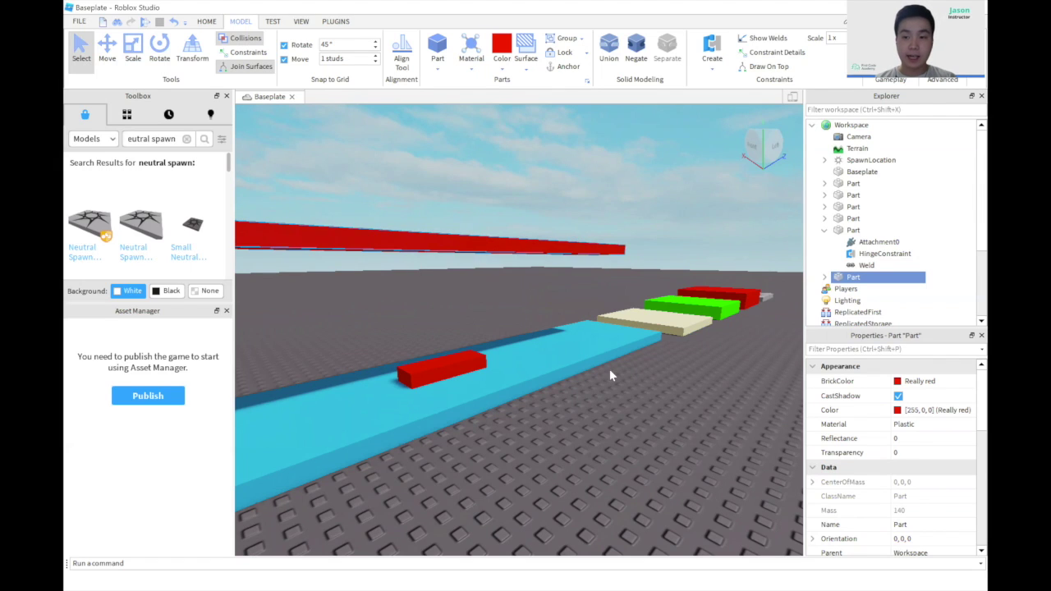
right_click_drag(609, 368, 609, 366)
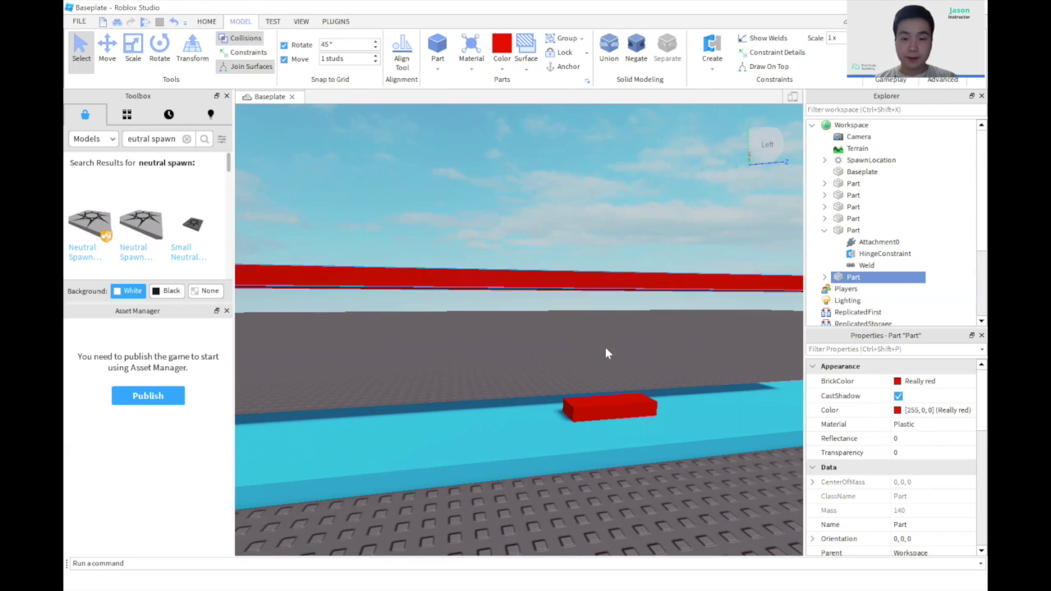
Step: Insert a block part on the empty baseplate area beyond the end of the blue platform
right_click_drag(605, 352, 604, 348)
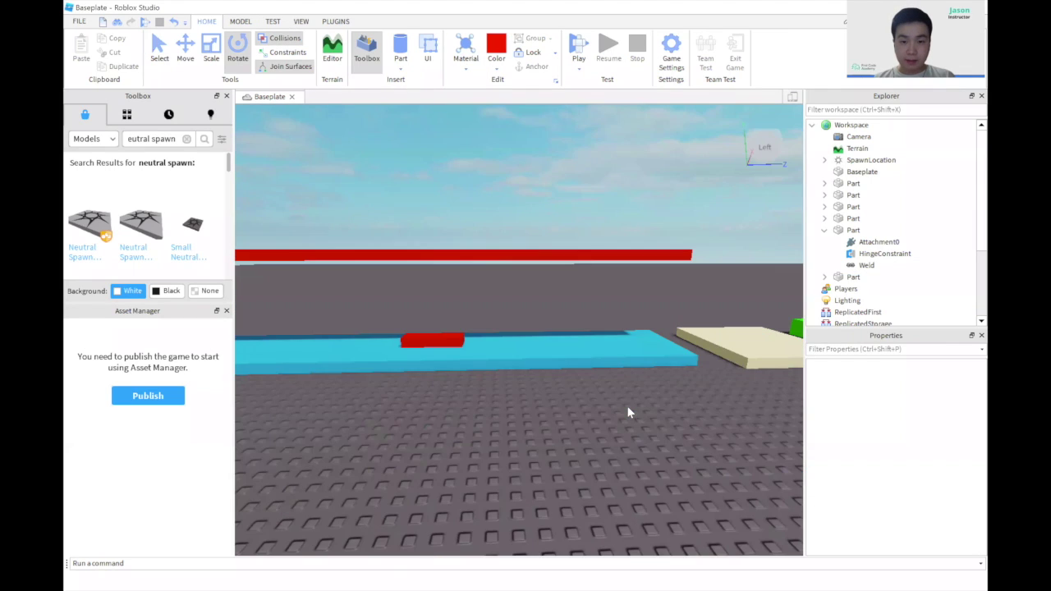
mouse_move(629, 410)
right_mouse_down()
mouse_move(614, 410)
mouse_move(629, 411)
right_mouse_up()
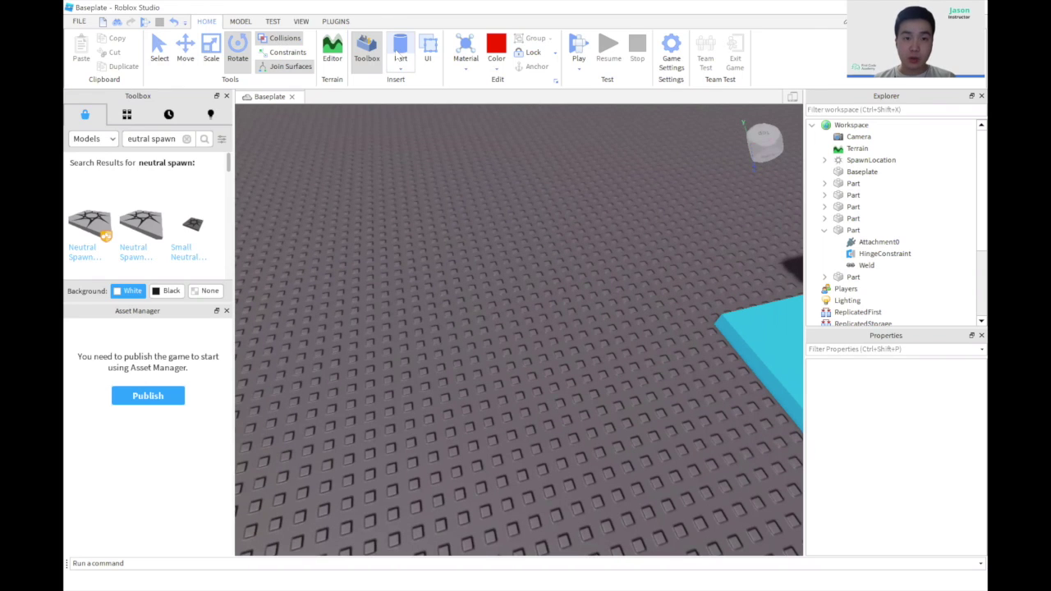
left_click(240, 21)
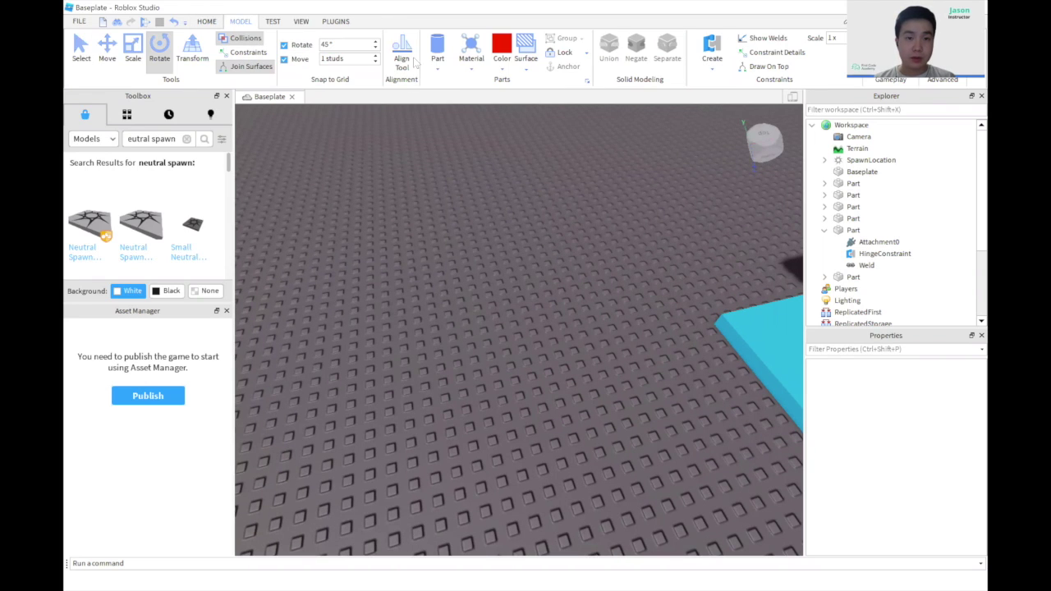
left_click(438, 69)
left_click(456, 82)
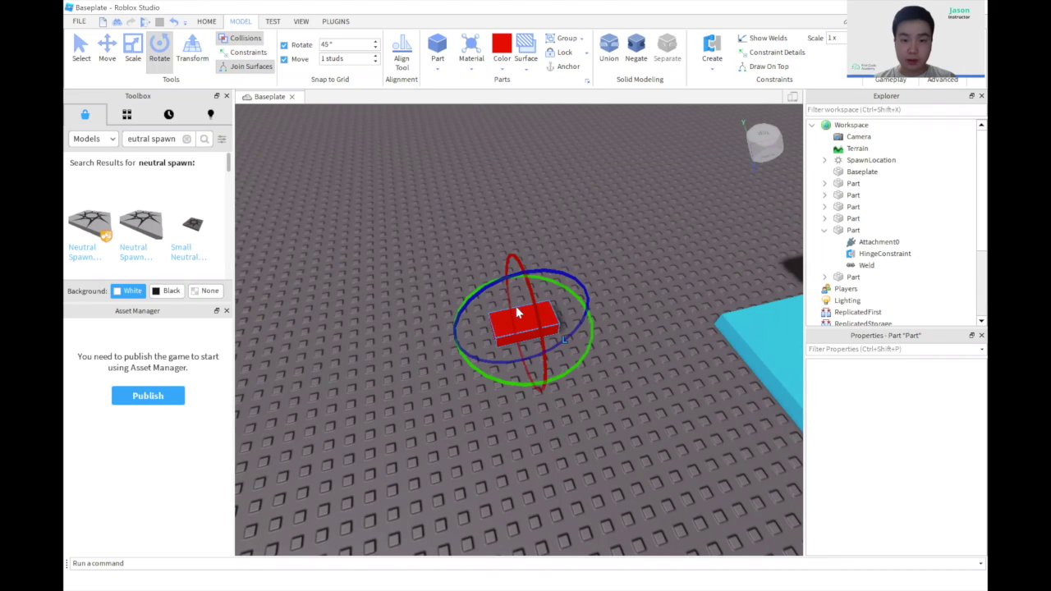
Step: Set the new red block's size to 20, 1, 10
left_click(132, 53)
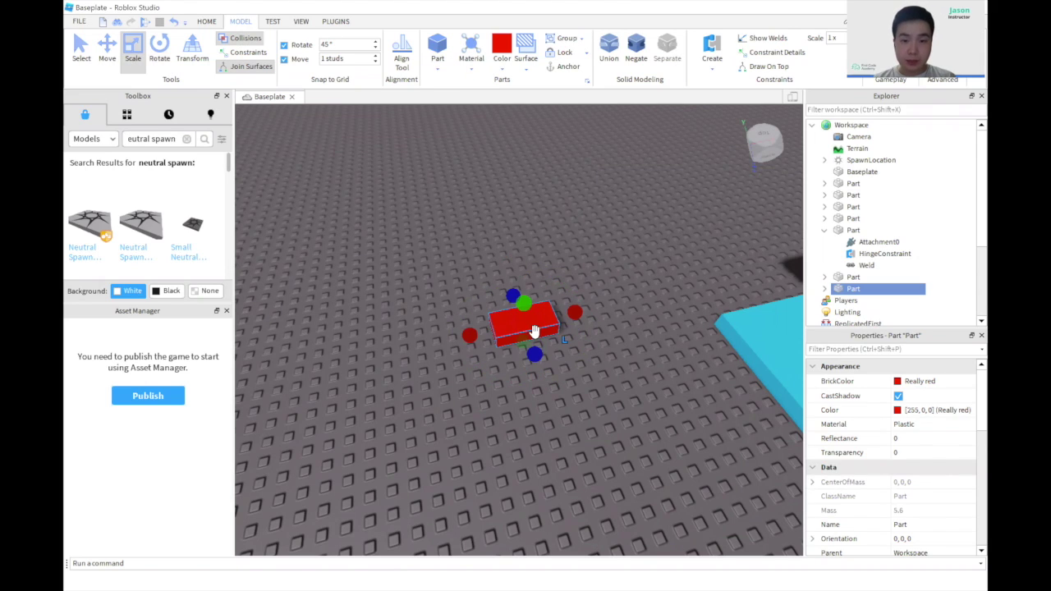
scroll(909, 468, "down", 3)
scroll(909, 469, "down", 8)
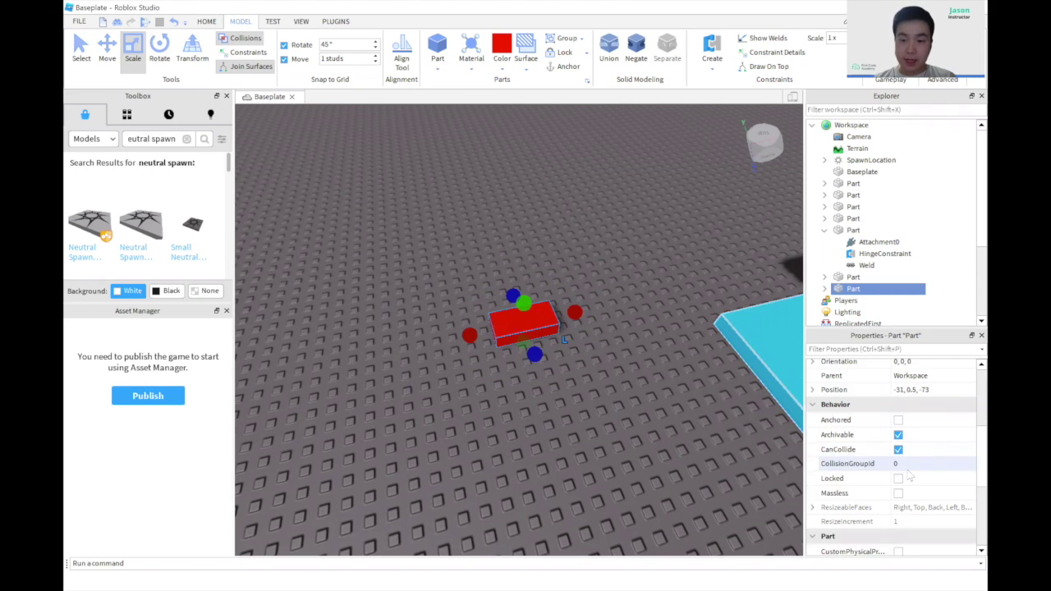
left_click(910, 417)
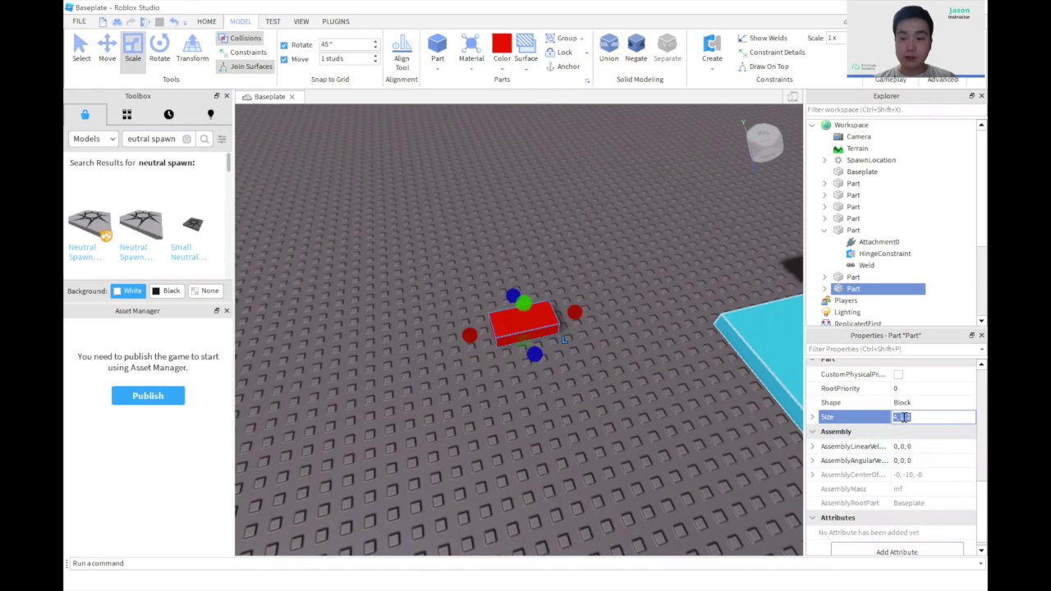
key("Return")
left_click(923, 417)
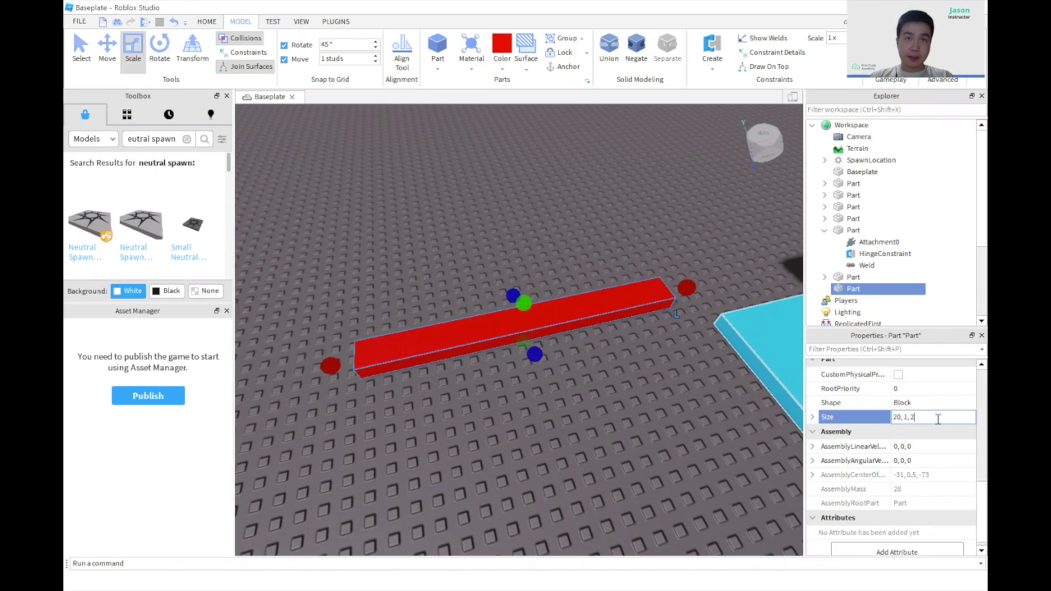
type("20, 1, 10")
key("Return")
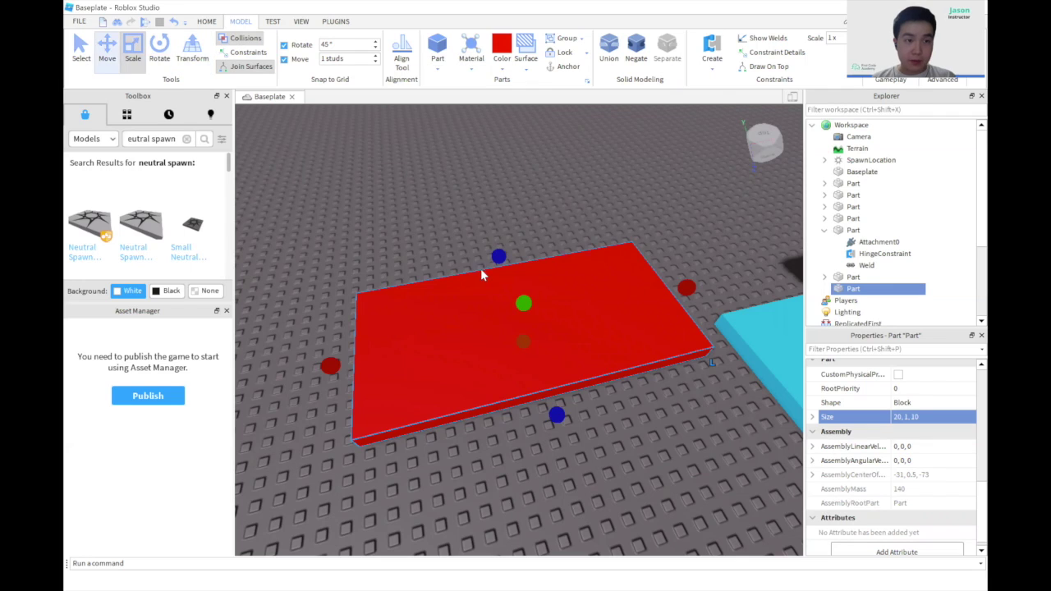
Step: Move the red slab away from the blue platform to about -39, 0.5, -75, leaving a gap between them
key("ctrl+2")
left_click_drag(579, 342, 478, 350)
key("d")
left_click_drag(591, 352, 621, 346)
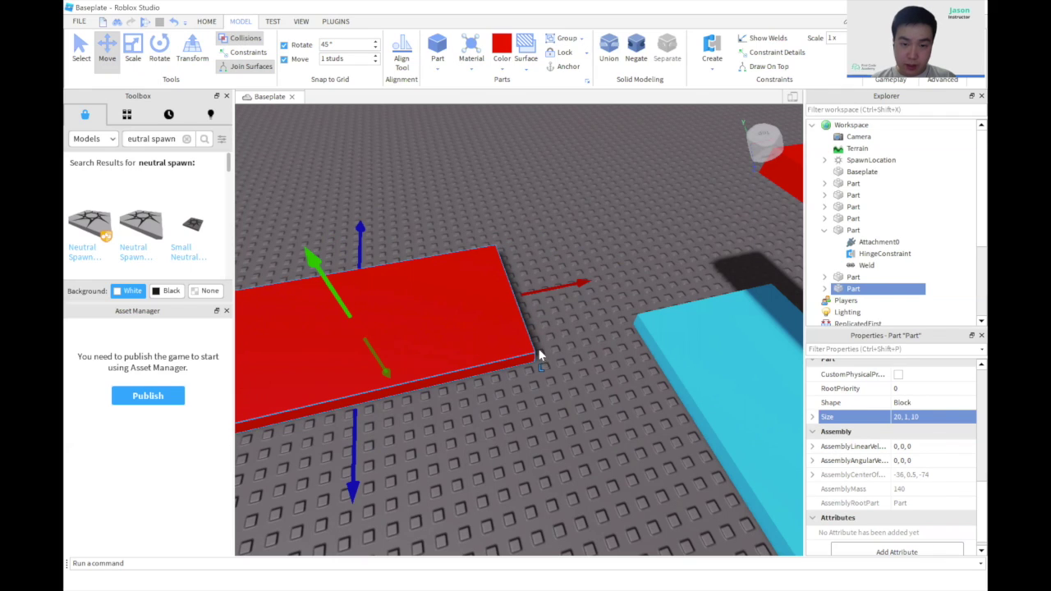
left_click_drag(481, 347, 428, 355)
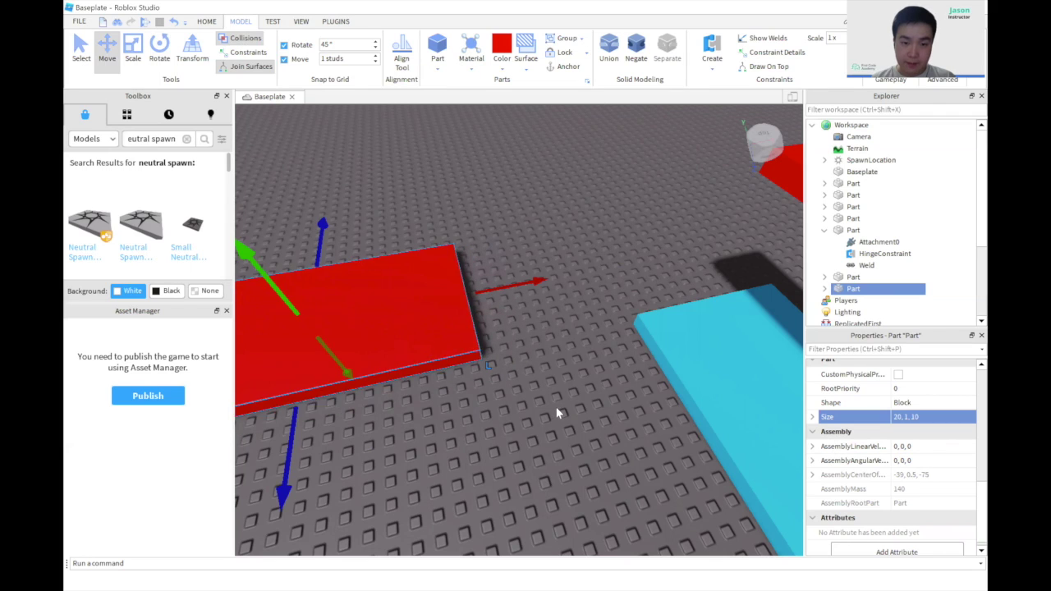
key("f")
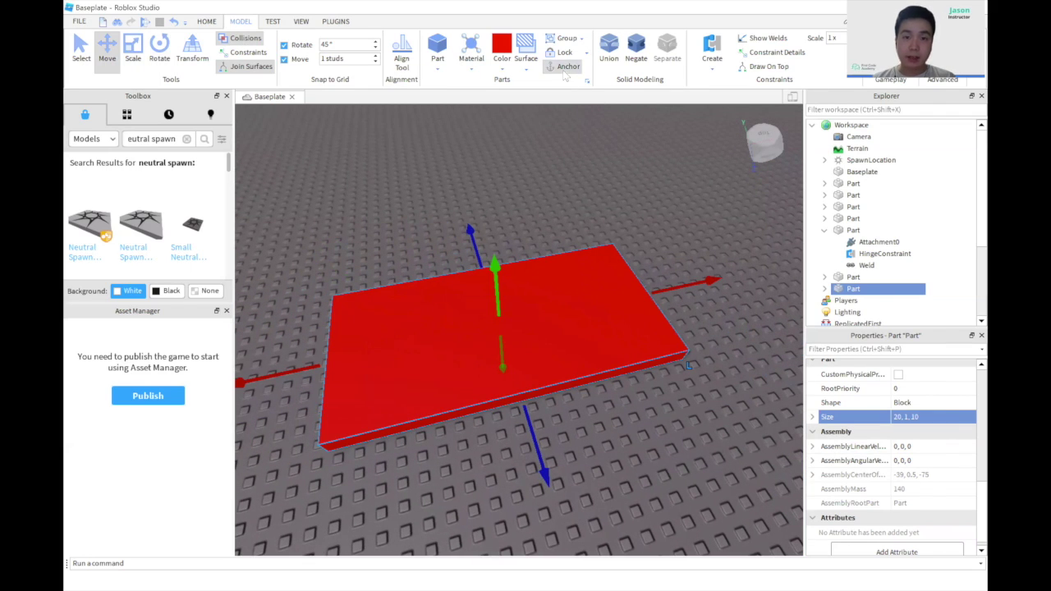
left_click(646, 414)
Step: Insert a cylinder part on the baseplate beside the red slab
right_click_drag(563, 423, 531, 400)
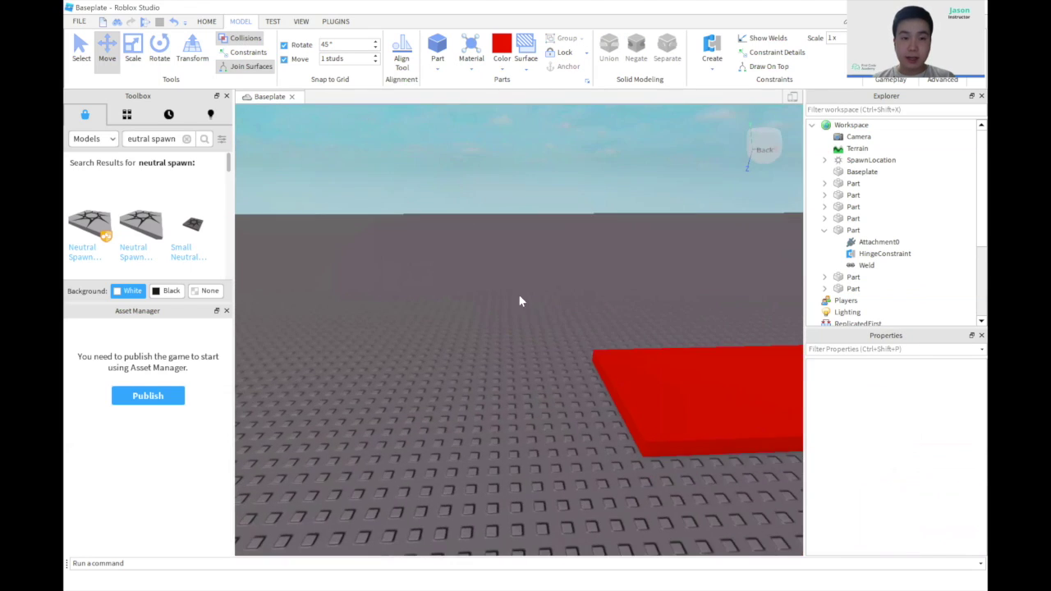
left_click(205, 25)
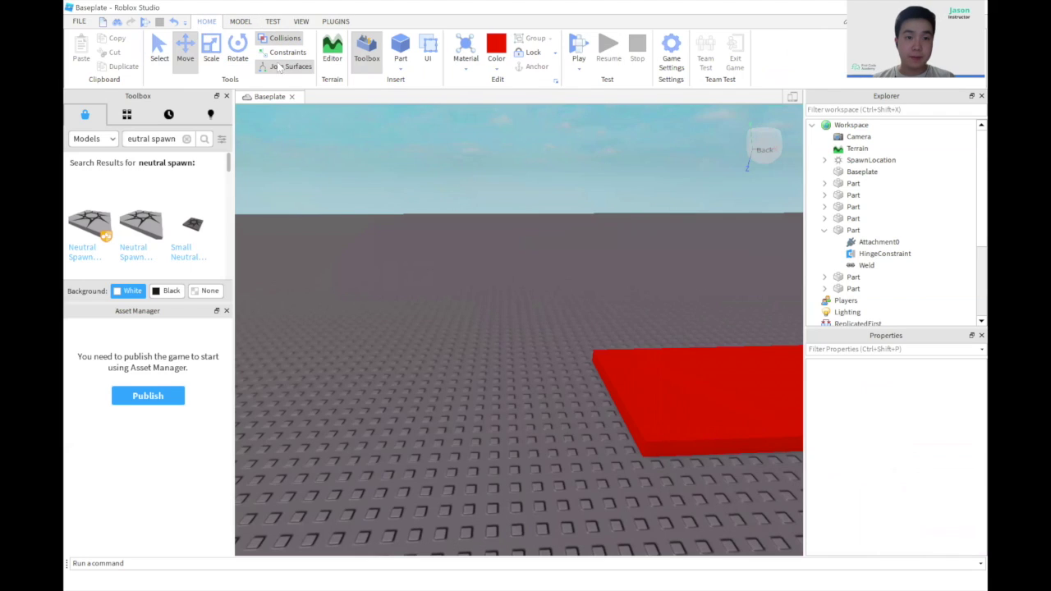
left_click(400, 71)
left_click(422, 123)
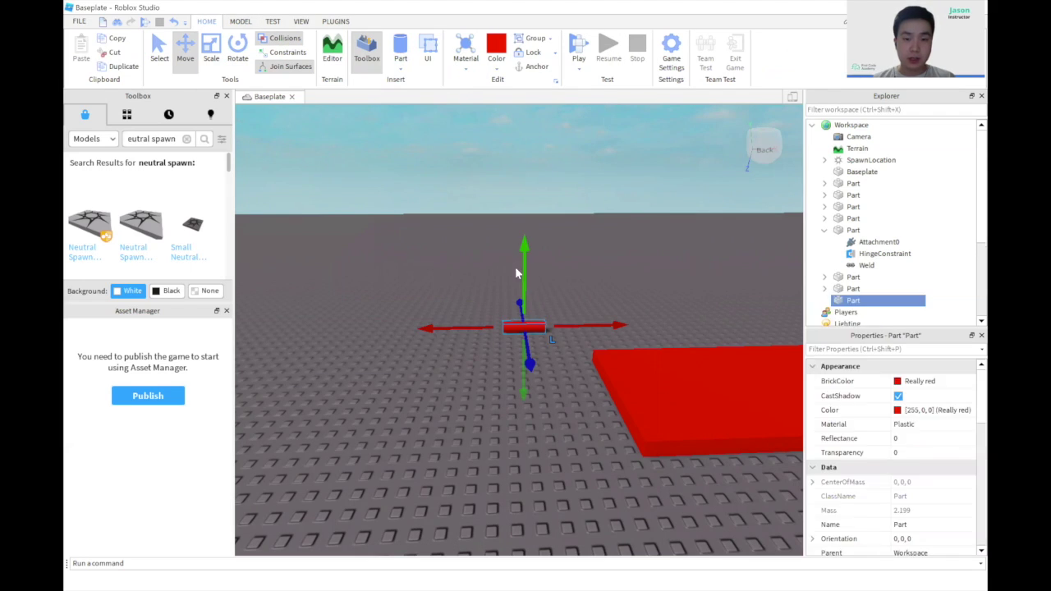
right_click_drag(598, 335, 600, 335)
scroll(521, 328, "up", 2)
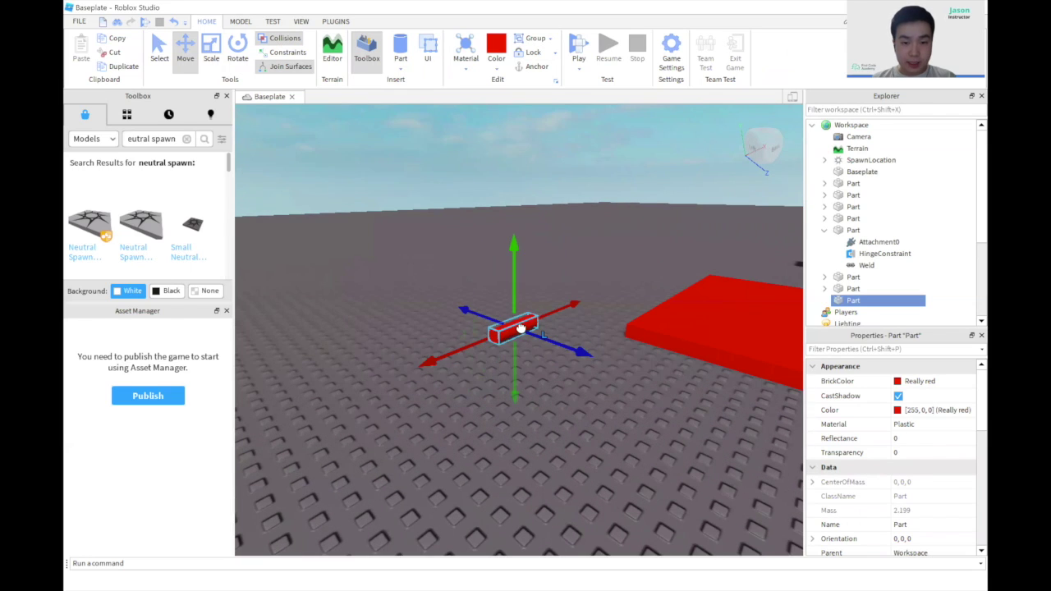
Step: Move the cylinder across the baseplate to an open spot near the red slab's outer end
left_click_drag(521, 329, 659, 418)
key("d")
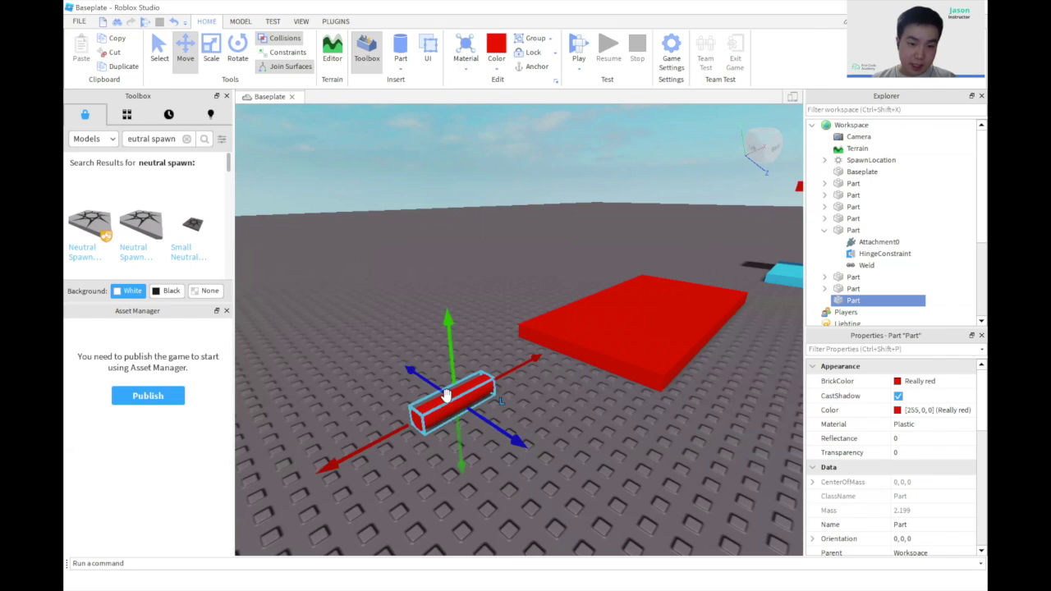
key("d")
key("a")
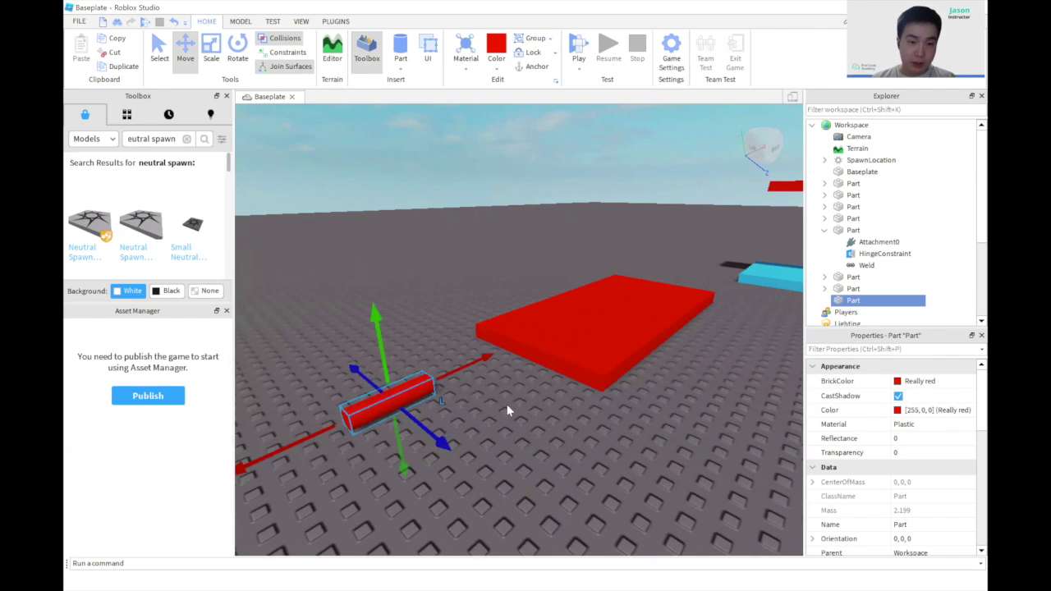
key("w")
right_click_drag(526, 406, 531, 406)
key("a")
key("s")
key("a")
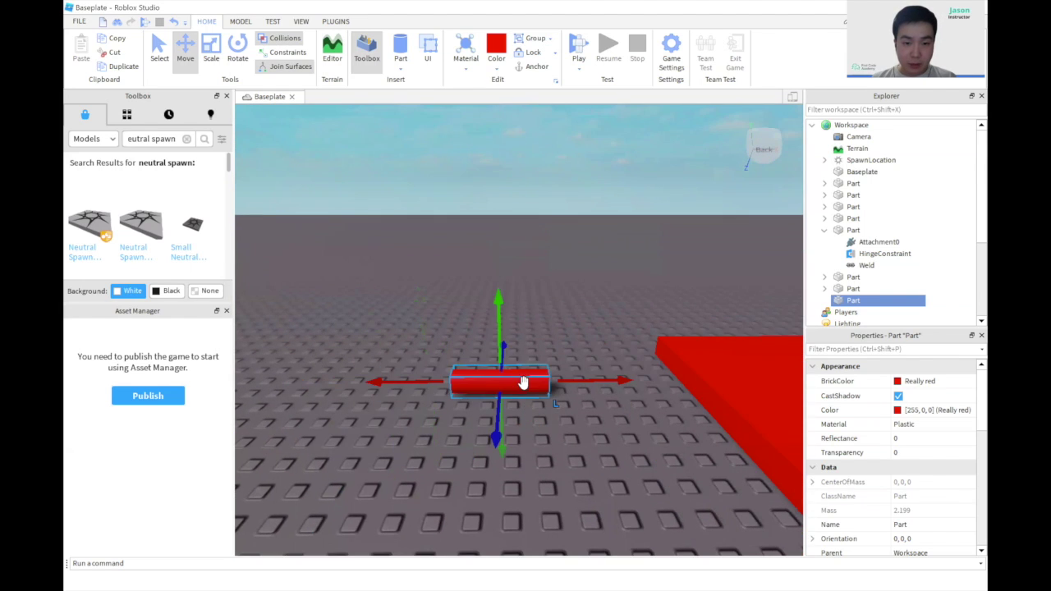
Step: Shorten the cylinder along its axis until it is about as long as it is wide
key("ctrl+3")
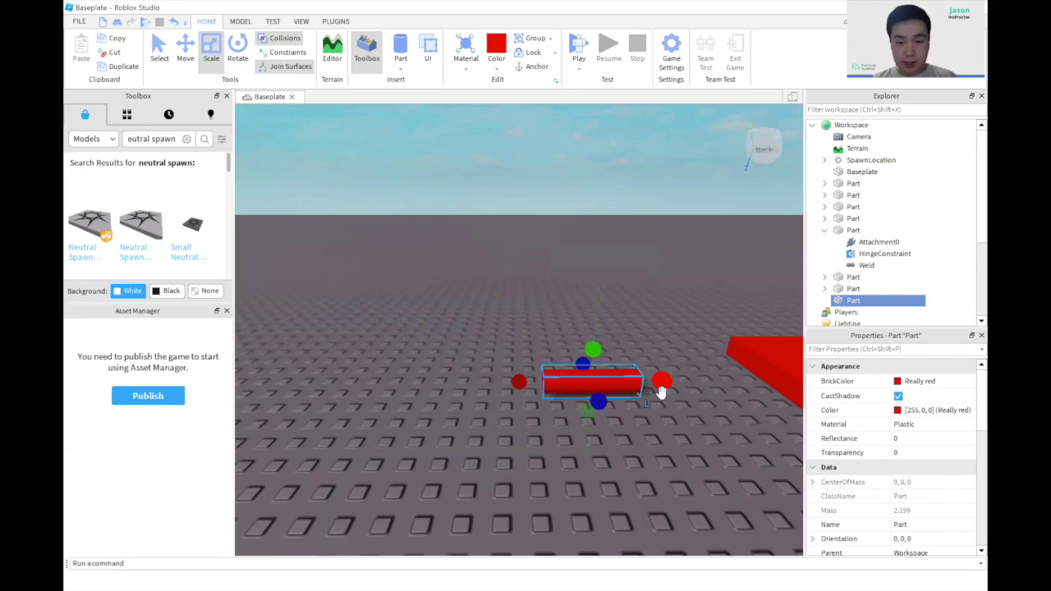
left_click_drag(660, 384, 630, 386)
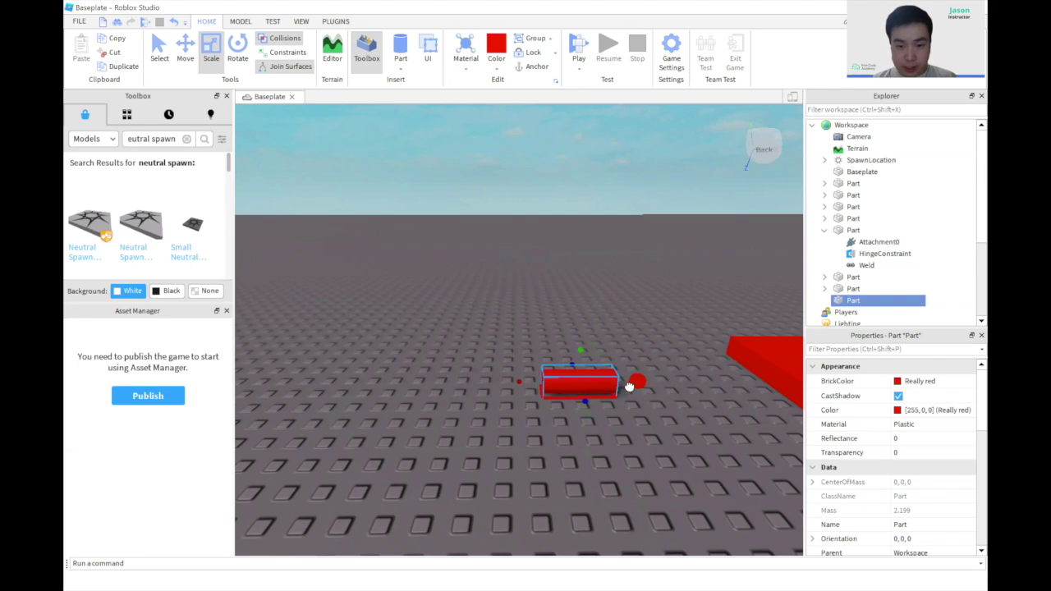
middle_click_drag(585, 386, 501, 382)
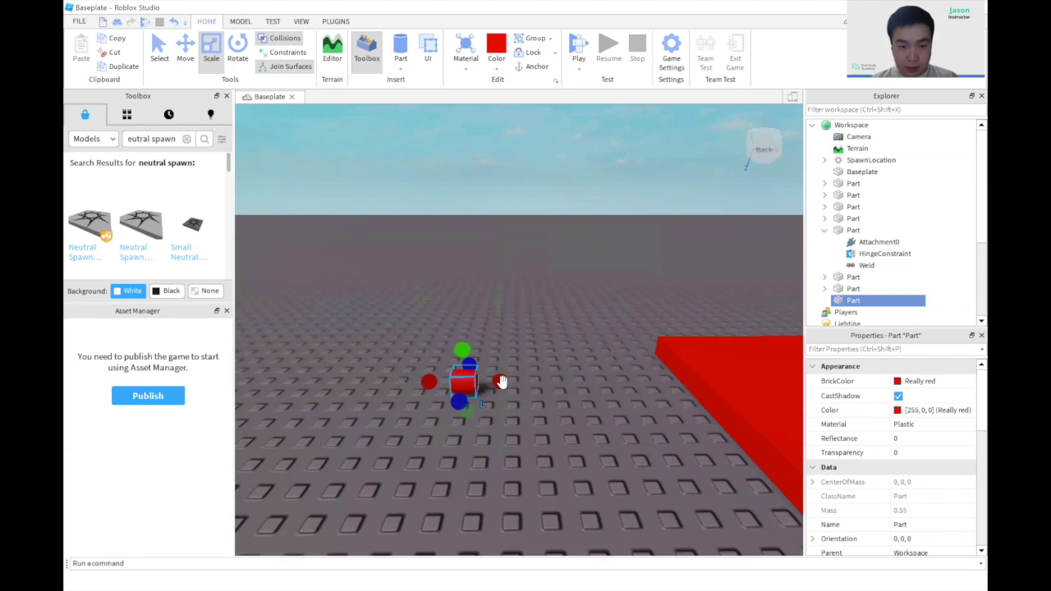
key("w")
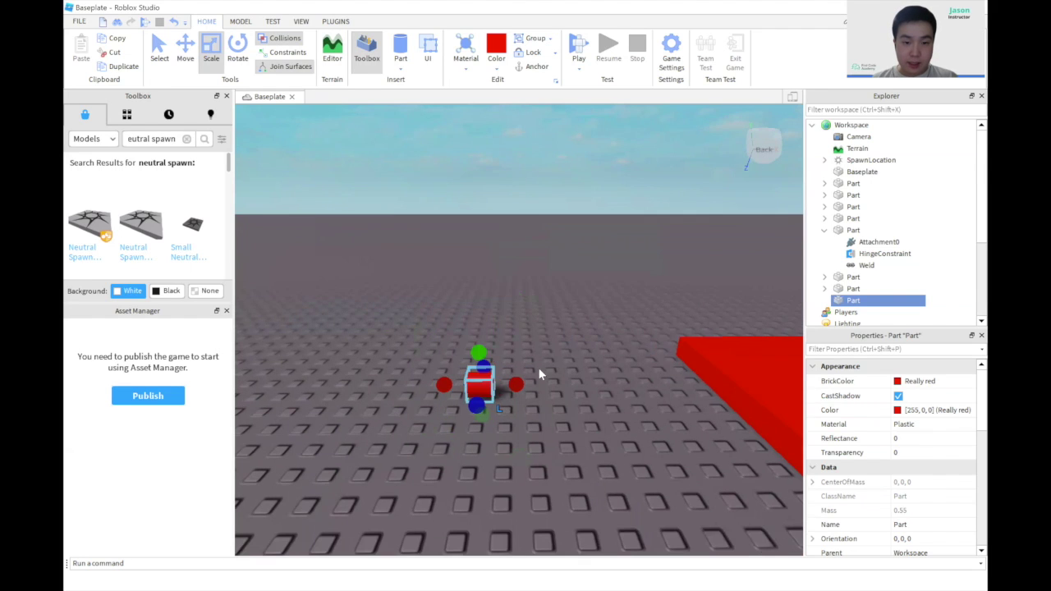
key("a")
right_click_drag(667, 447, 590, 405)
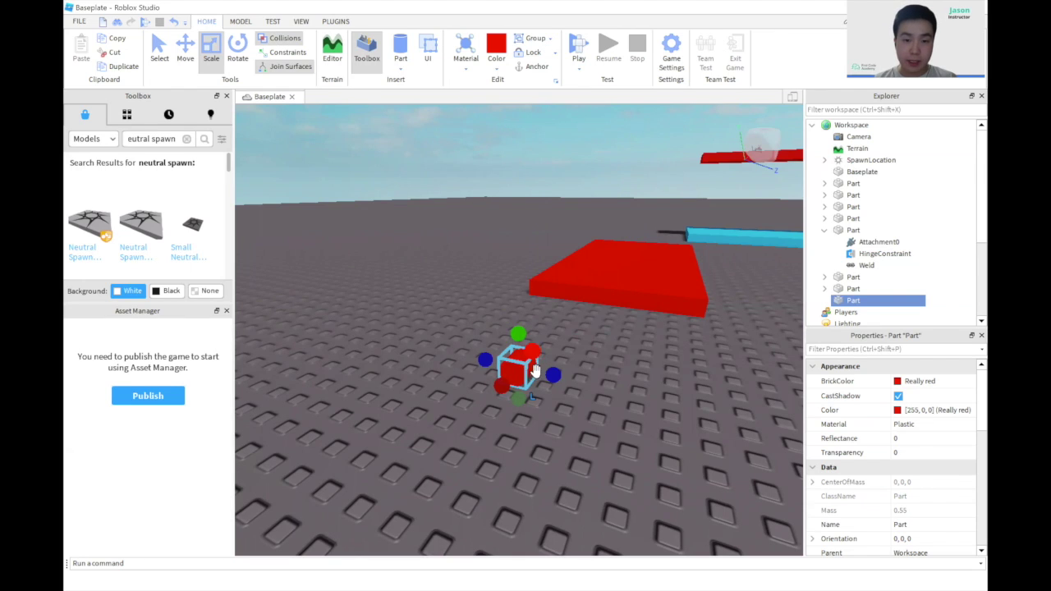
Step: Rotate the small cylinder 90° about its Z axis so its round face points up
key("ctrl+4")
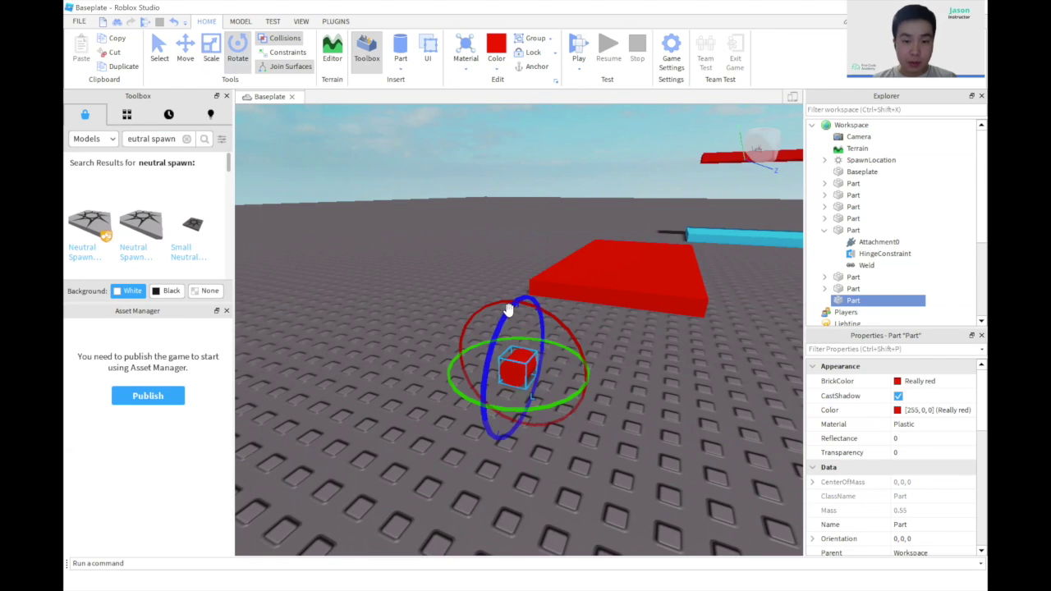
left_click_drag(499, 321, 469, 411)
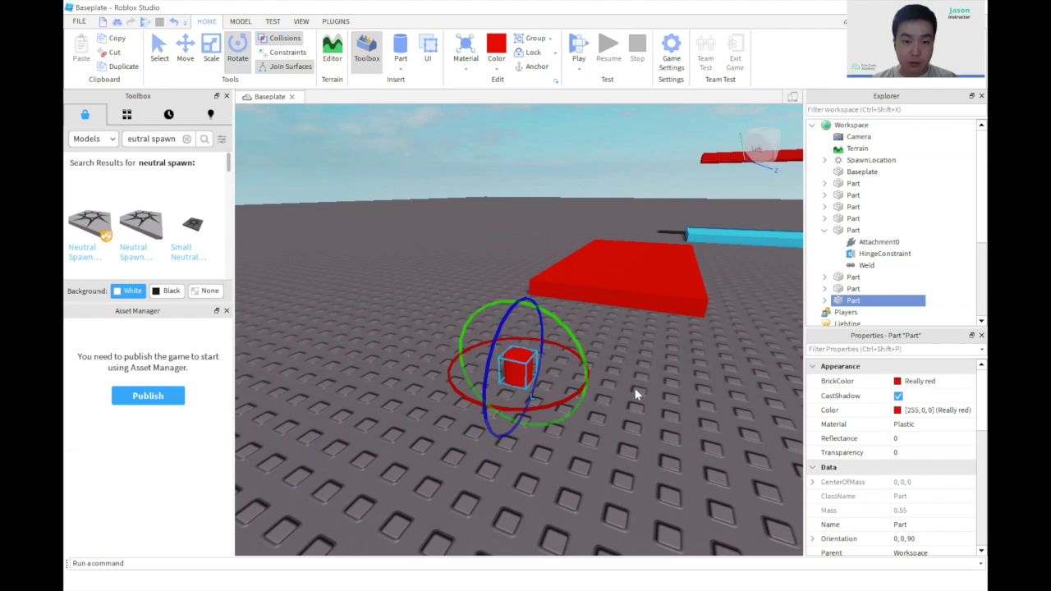
right_click_drag(635, 387, 635, 388)
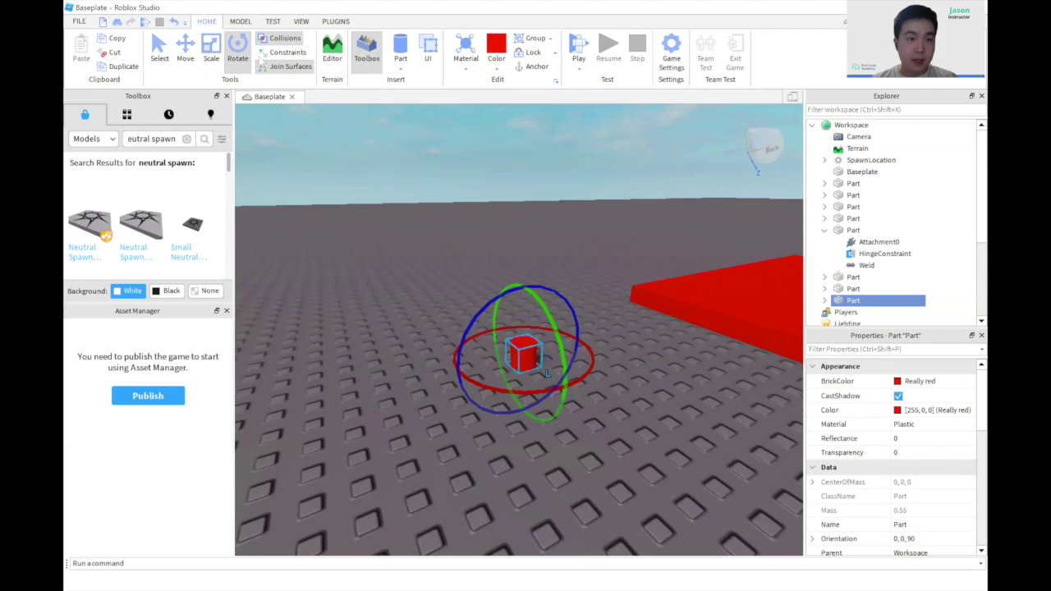
scroll(589, 377, "down", 2)
scroll(492, 269, "down", 2)
scroll(519, 340, "up", 3)
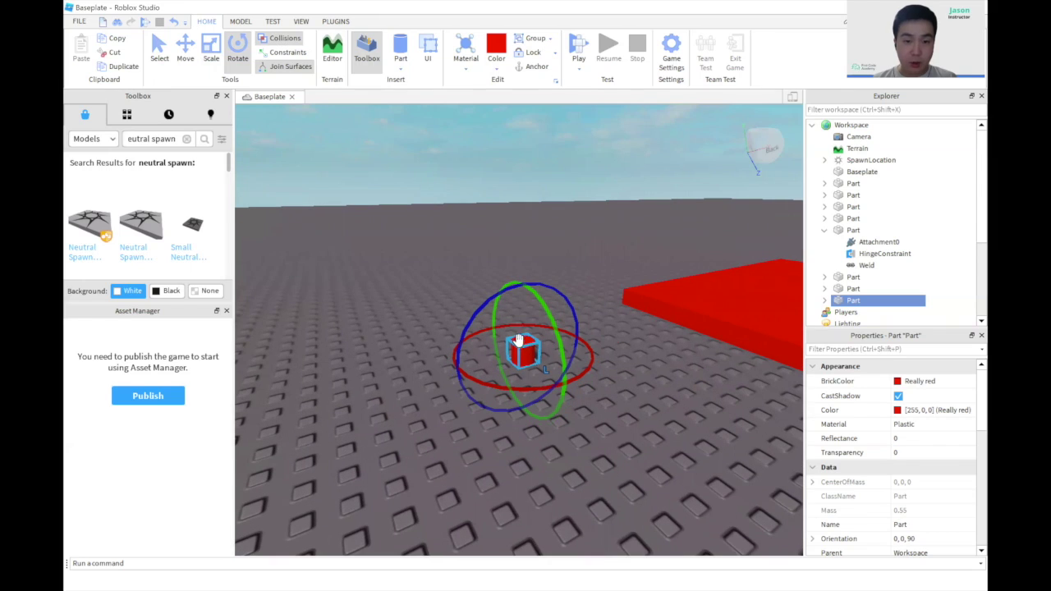
Step: Scale up the upright cylinder in both horizontal directions and in height
left_click(211, 48)
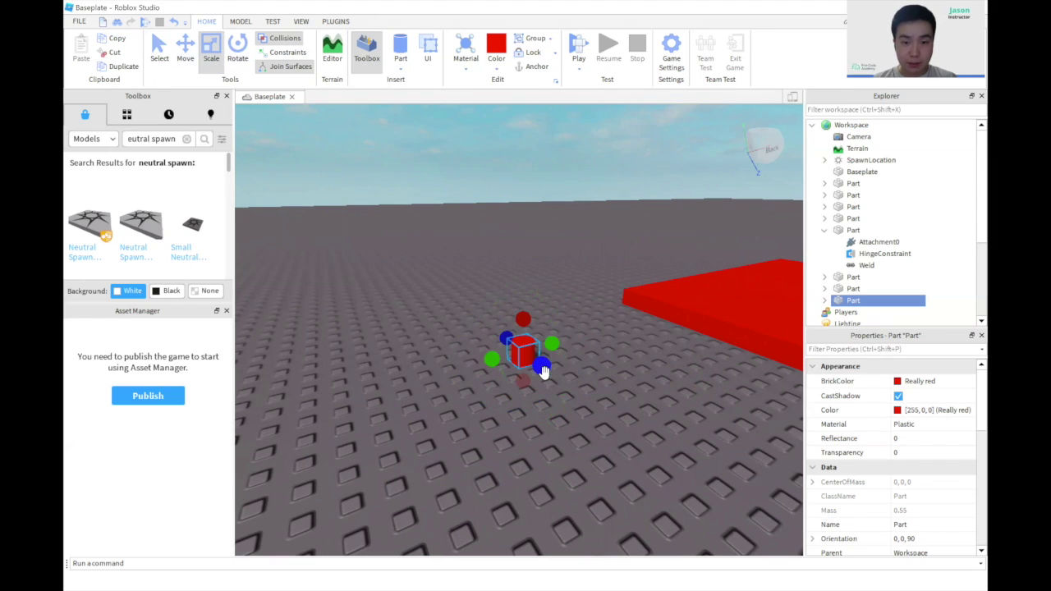
left_click_drag(544, 372, 603, 410)
left_click_drag(574, 364, 653, 352)
left_click_drag(585, 323, 584, 272)
right_click_drag(645, 406, 644, 406)
scroll(645, 405, "down", 3)
right_click_drag(659, 370, 659, 371)
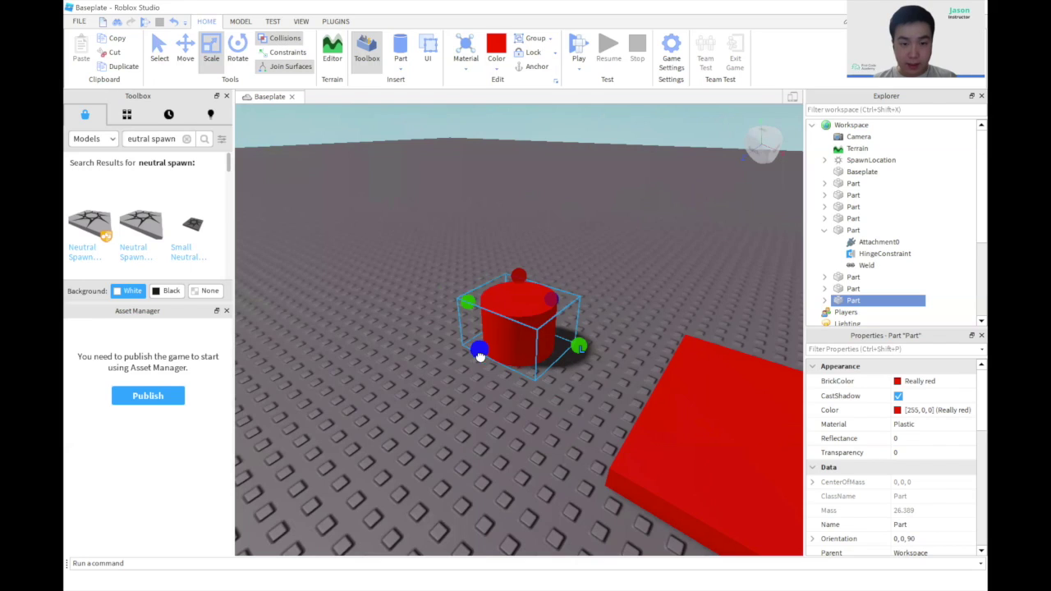
Step: Widen the cylinder further in both horizontal directions, make it taller, and deselect it
left_click_drag(481, 355, 447, 369)
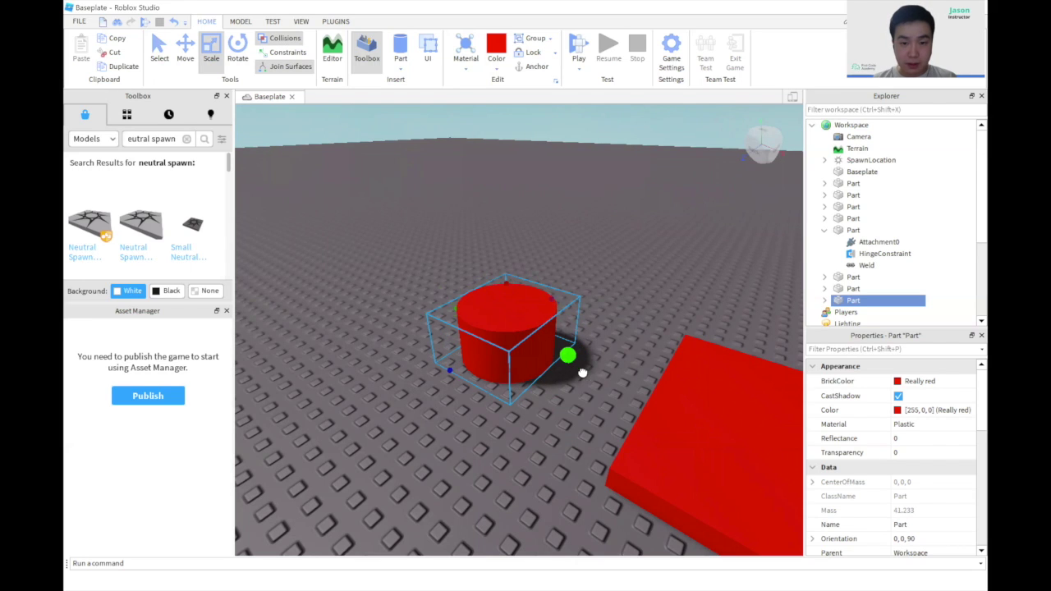
left_click_drag(582, 373, 588, 374)
key("a")
right_click_drag(663, 351, 663, 351)
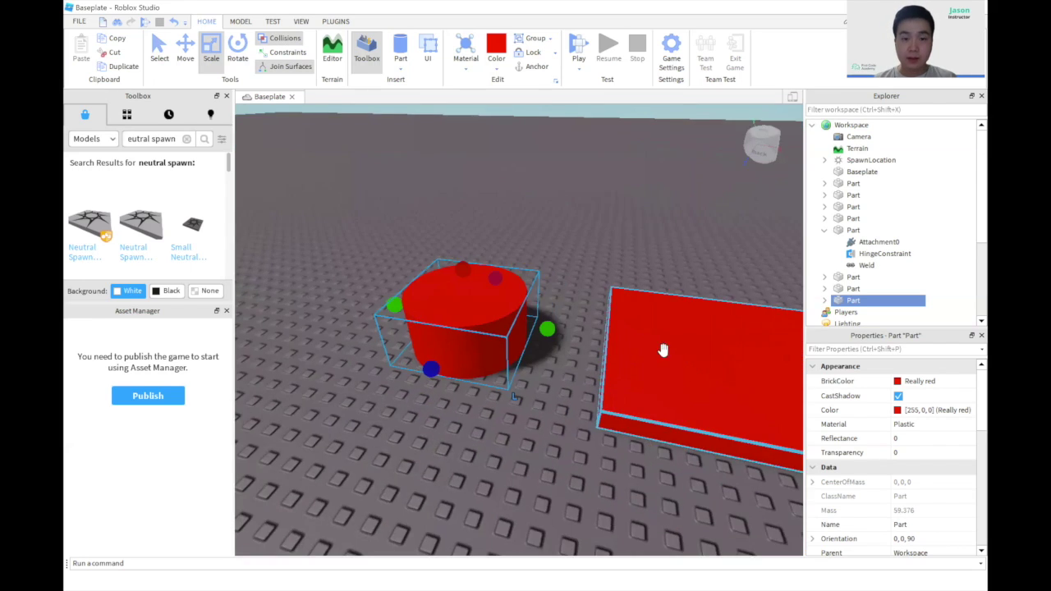
key("a")
left_click_drag(475, 266, 474, 228)
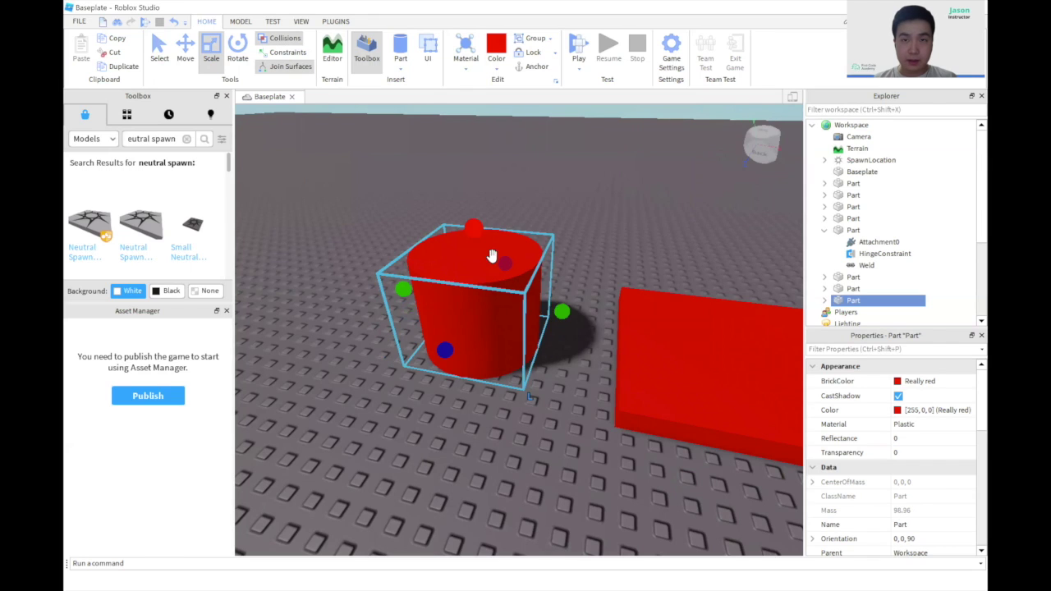
left_click(583, 383)
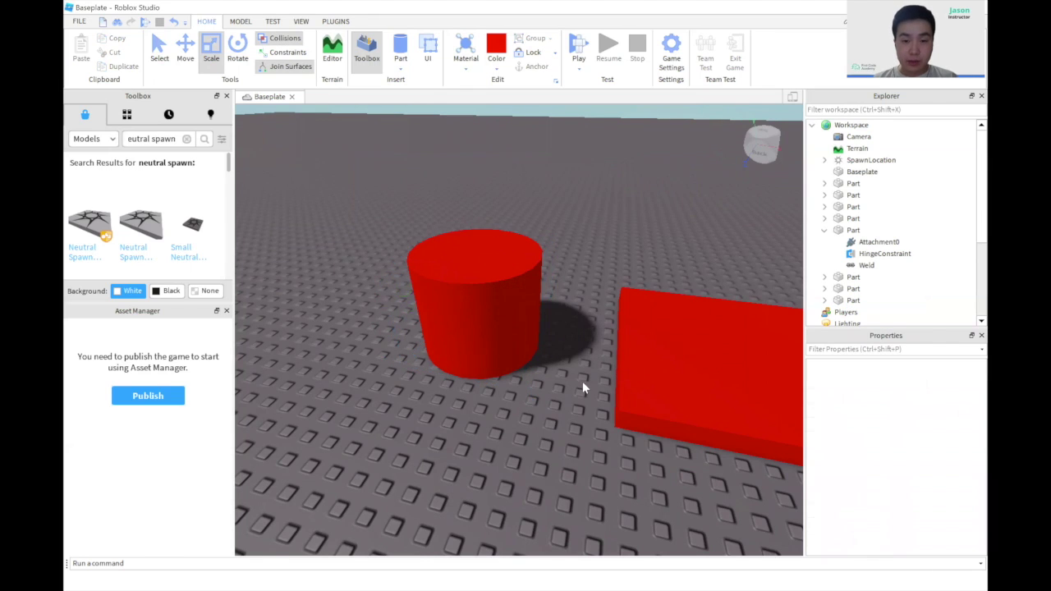
right_click_drag(583, 383, 608, 389)
key("a")
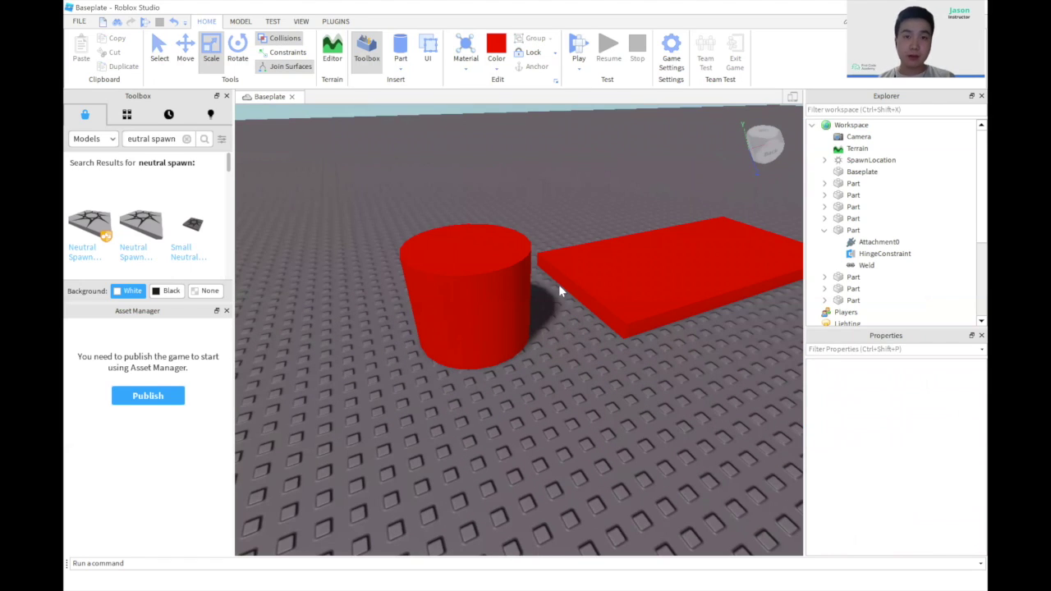
Step: Insert a block part and place it on the baseplate beside the red cylinder
right_click_drag(559, 285, 562, 215)
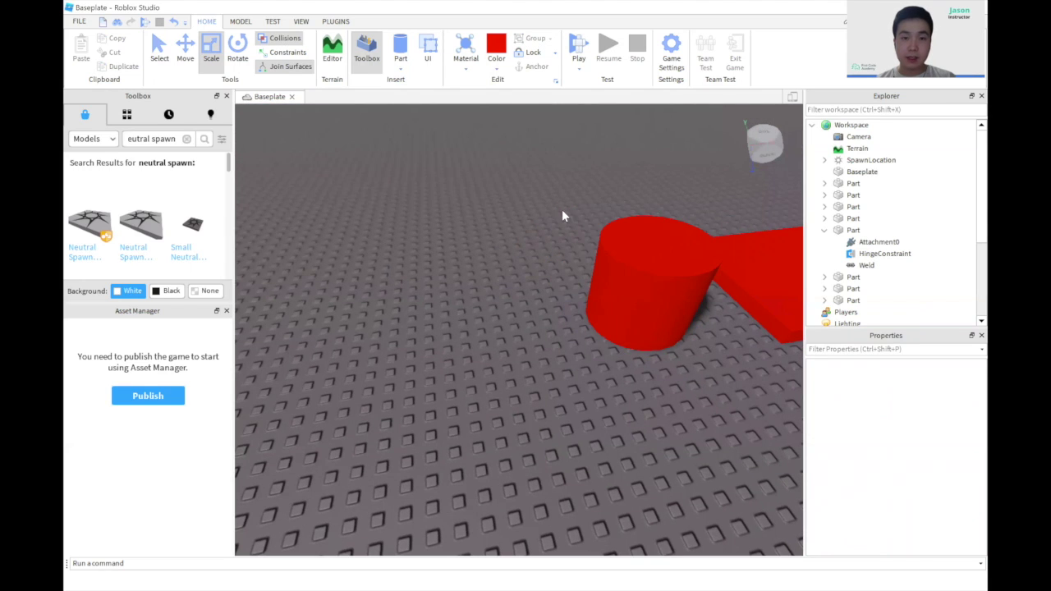
left_click(402, 69)
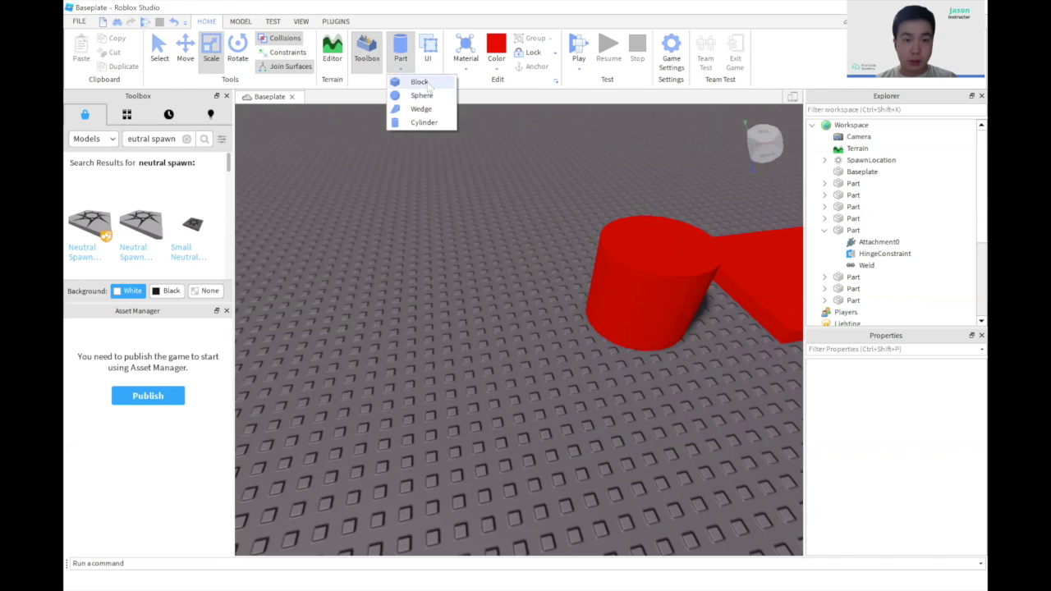
left_click(420, 82)
left_click_drag(511, 330, 488, 307)
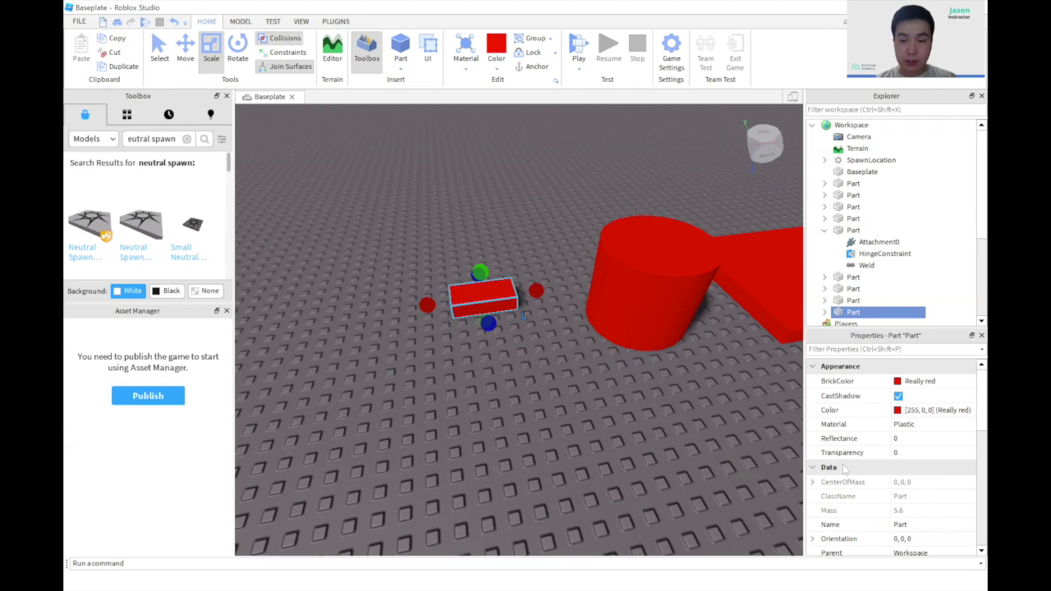
Step: Set the new block's size to 10, 1, 10 and reposition it on the open side of the cylinder
scroll(852, 473, "down", 6)
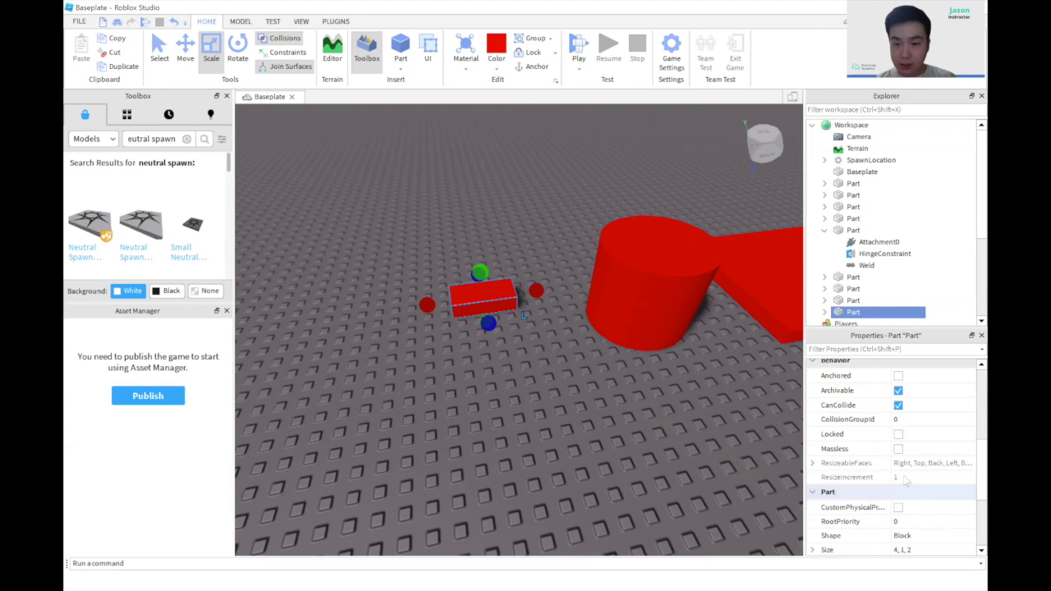
left_click(900, 462)
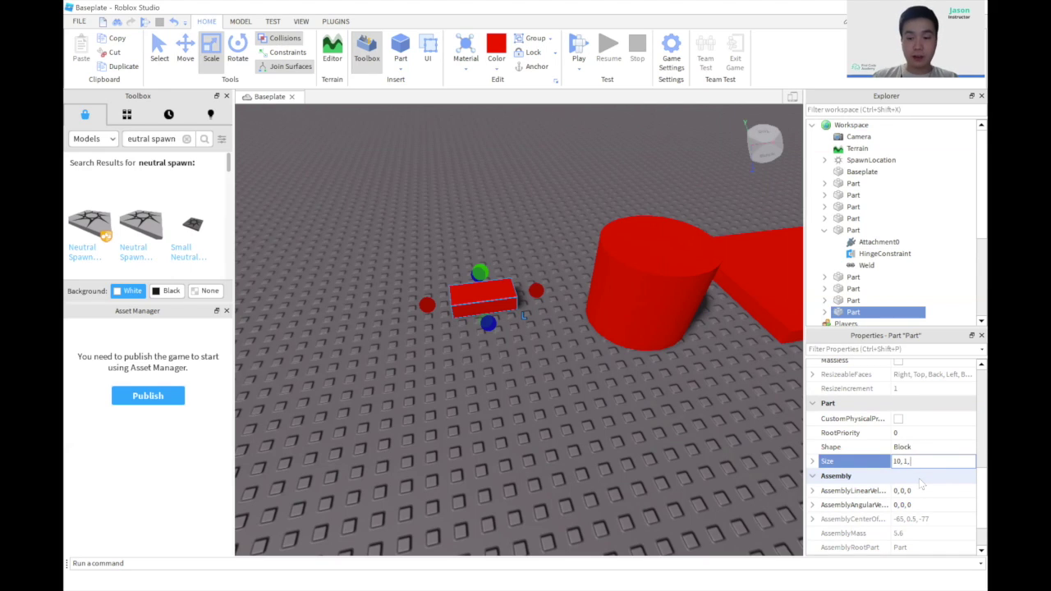
key("Return")
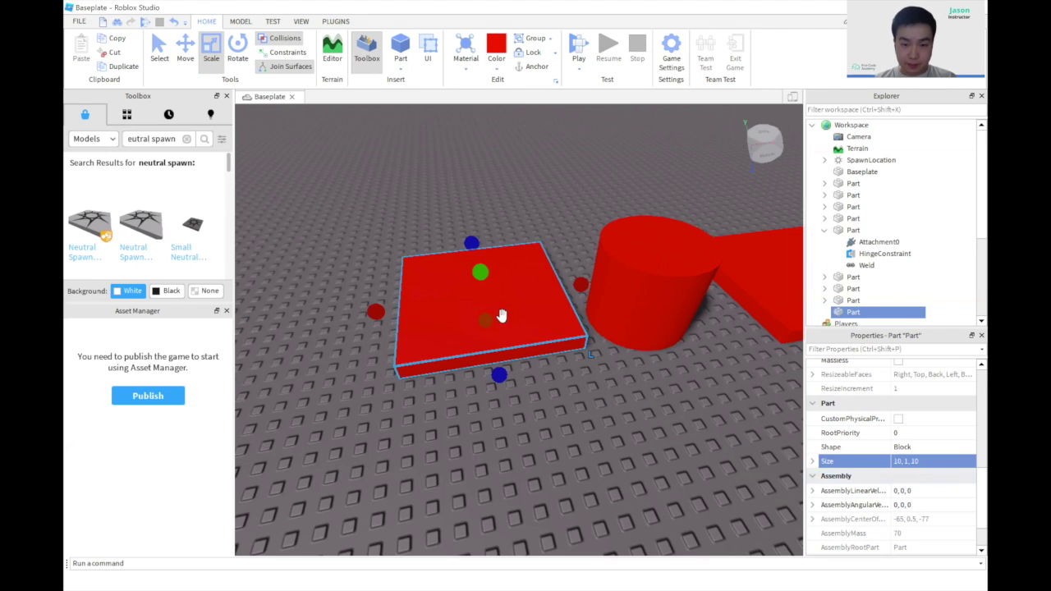
left_click_drag(501, 316, 465, 376)
right_click_drag(626, 425, 622, 425)
scroll(622, 424, "down", 2)
right_click_drag(690, 434, 689, 435)
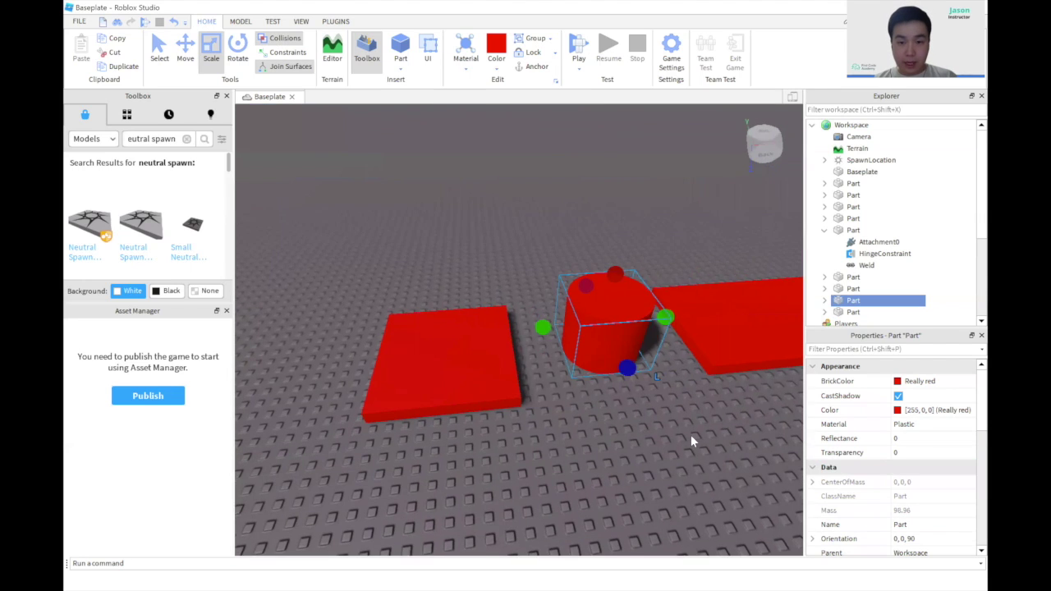
Step: Select the red cylinder together with the new square slab and duplicate both
left_click(583, 399)
left_click(573, 350)
left_click(418, 363, "ctrl")
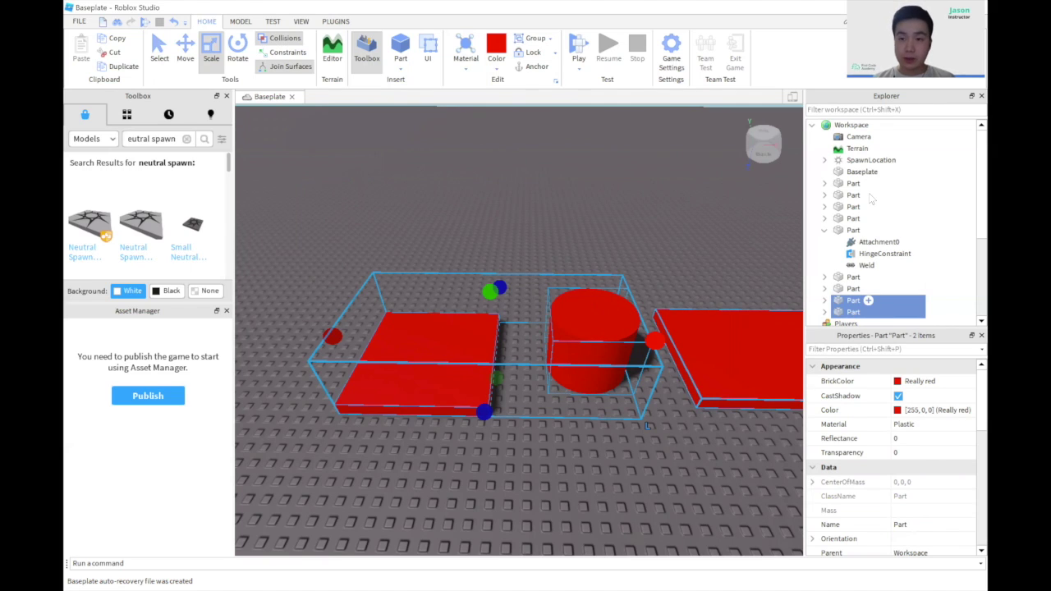
right_click(845, 304)
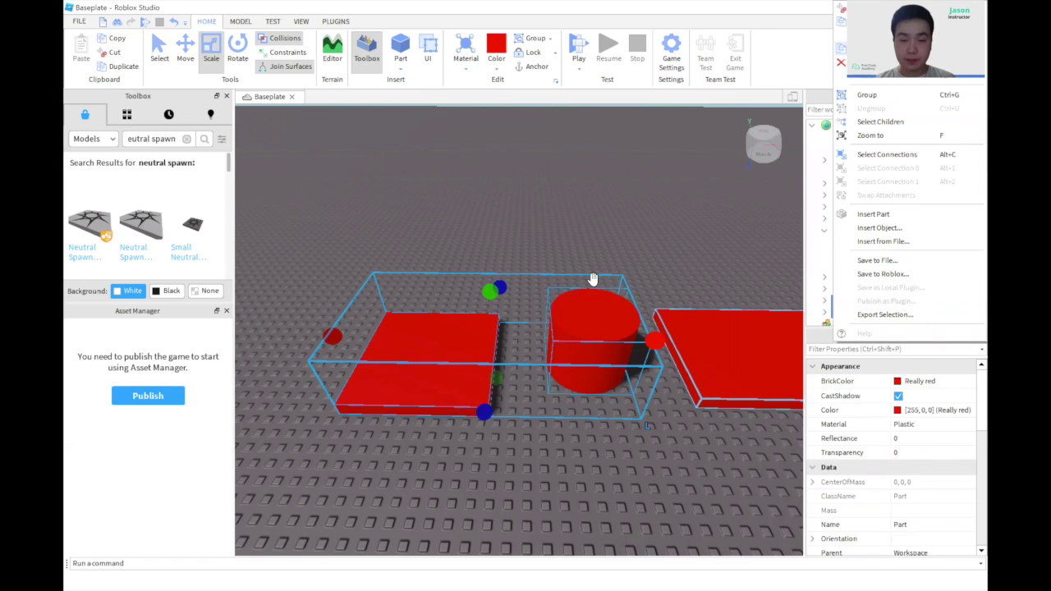
key("ctrl+d")
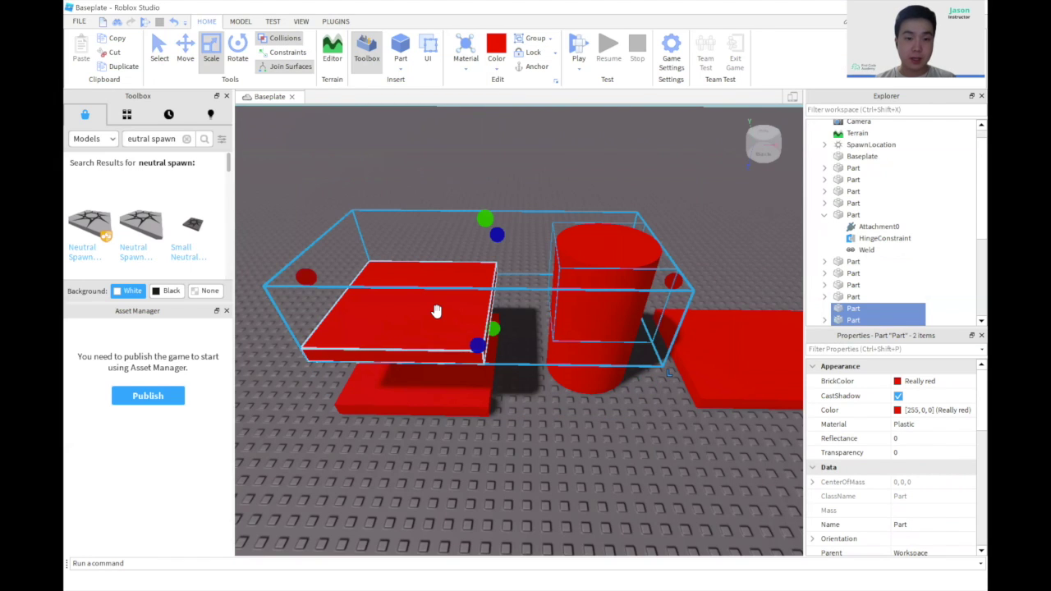
Step: Place the duplicated slab and cylinder on the baseplate beyond the originals, continuing the row of jumps, and deselect them
left_click_drag(436, 310, 123, 349)
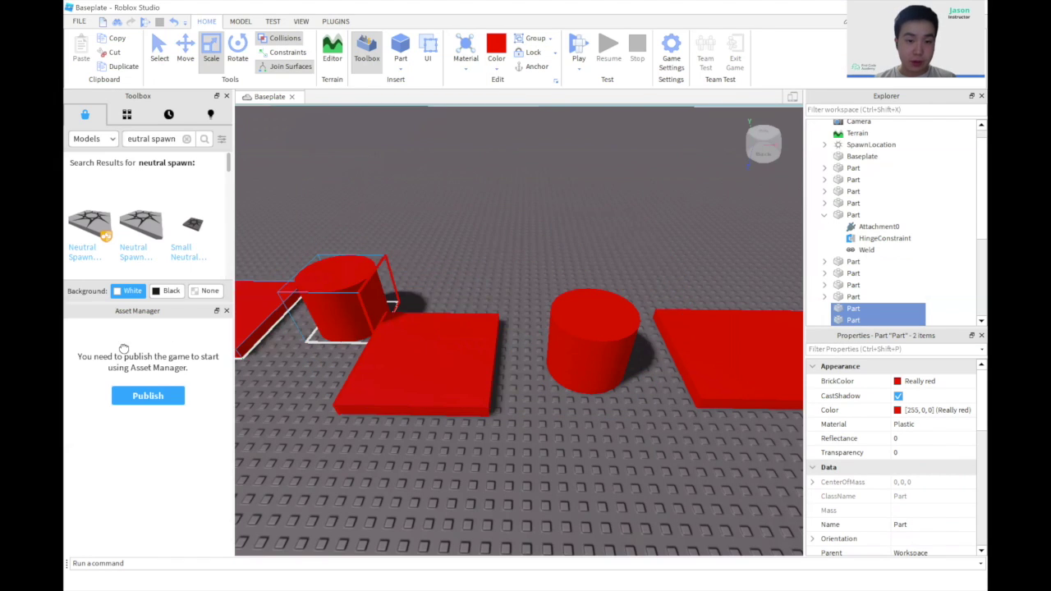
left_click_drag(104, 385, 105, 385)
right_click_drag(338, 426, 345, 426)
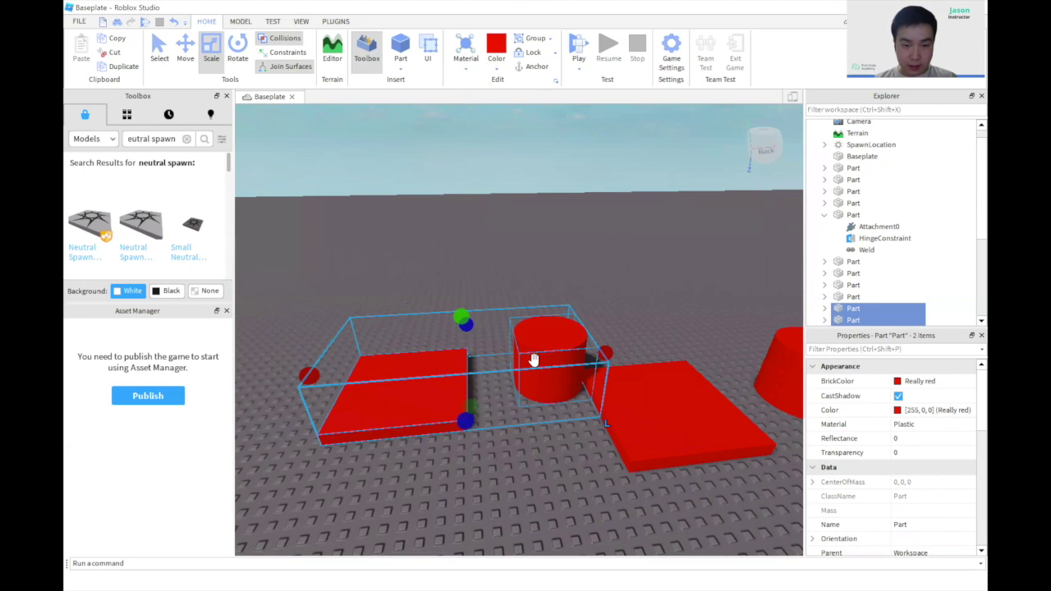
left_click_drag(533, 359, 486, 453)
left_click(615, 505)
mouse_move(618, 505)
right_mouse_down()
mouse_move(608, 510)
mouse_move(619, 509)
right_mouse_up()
key("s")
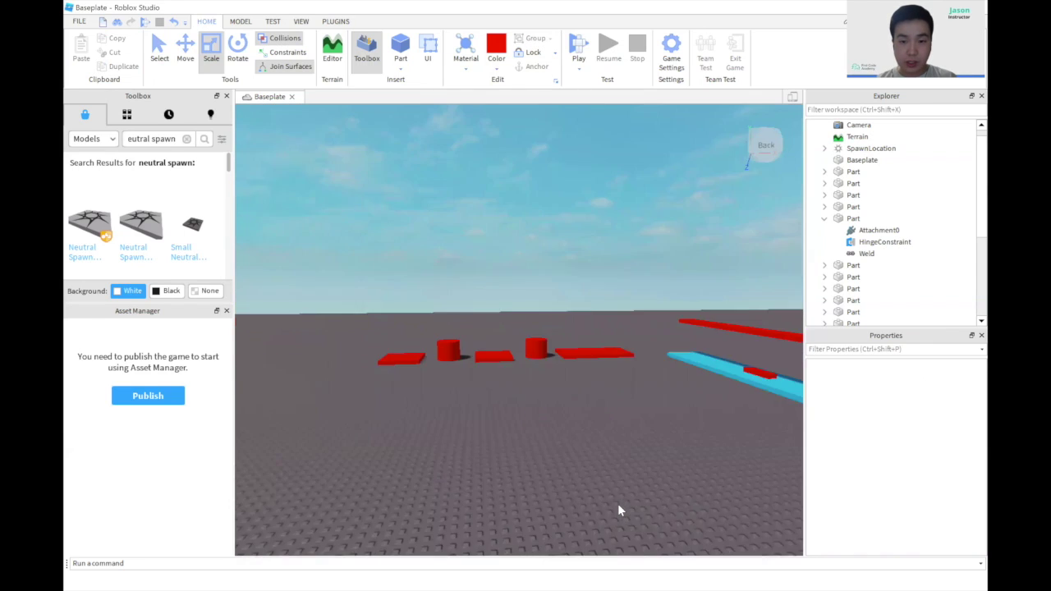
key("w")
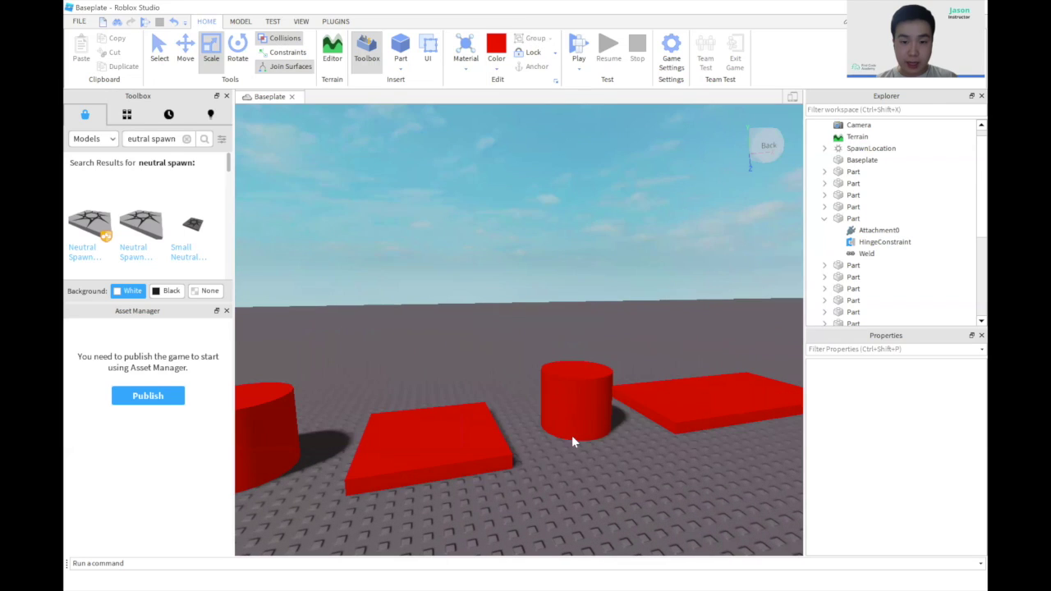
Step: Anchor both red cylinders and both square red slabs in the row
left_click(572, 424)
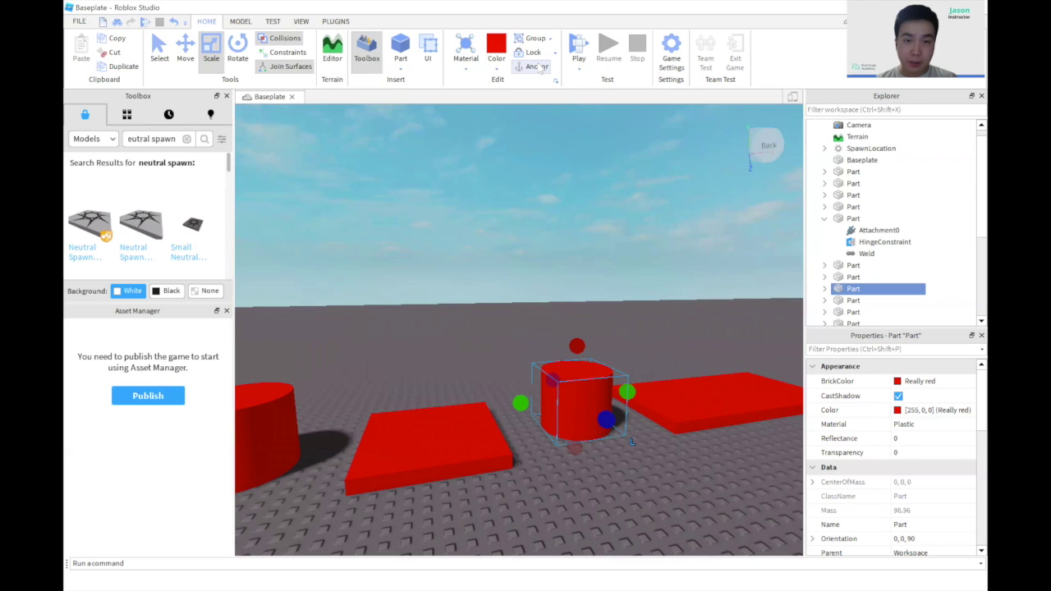
left_click(467, 435)
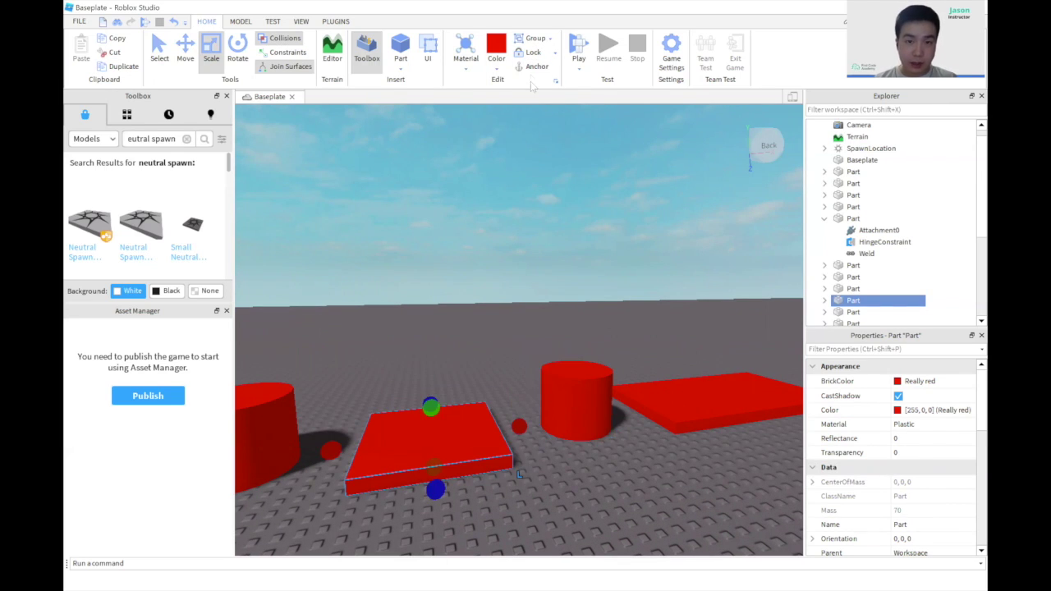
right_click_drag(481, 262, 523, 270)
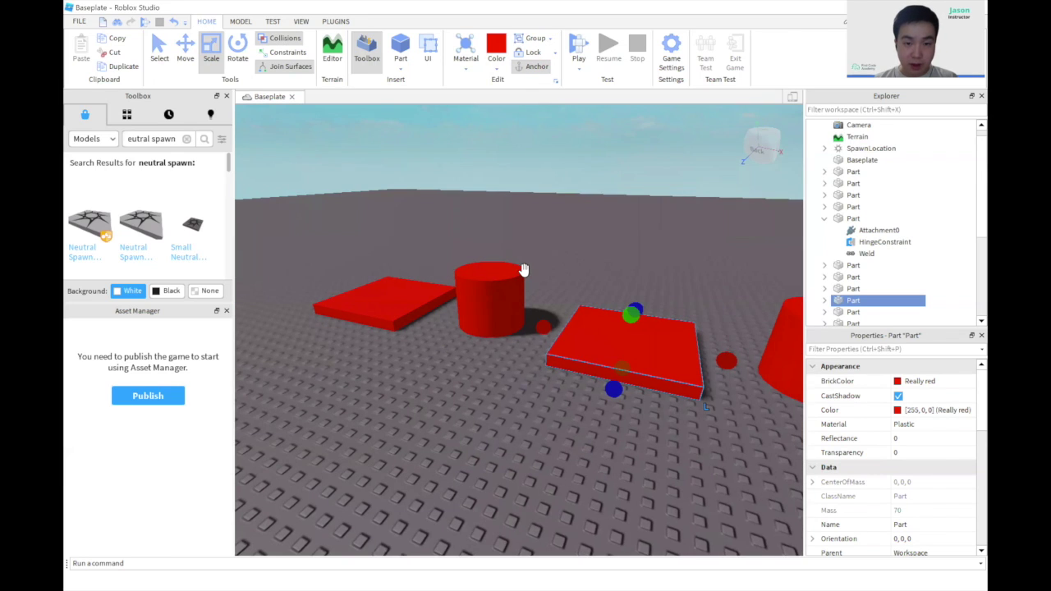
key("w")
left_click(523, 274)
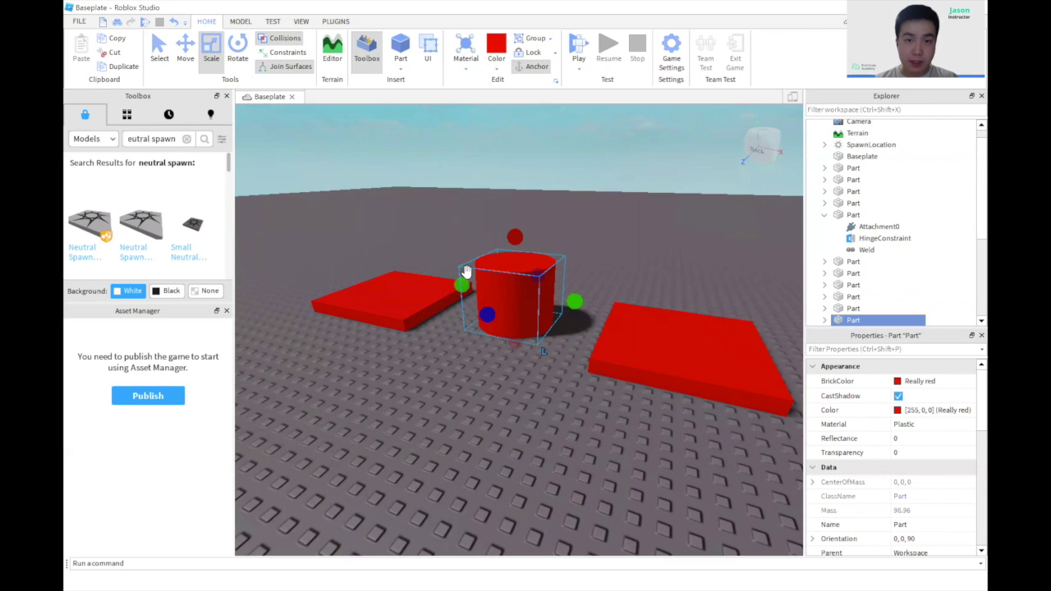
left_click(419, 287)
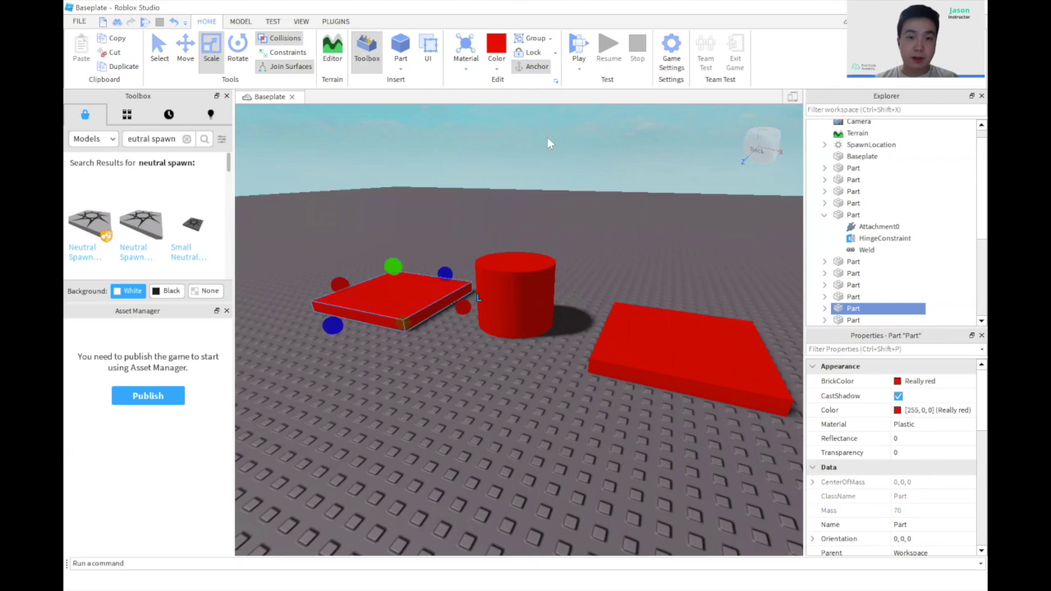
Step: Check the anchoring of the long red bar, the small red block below it and the cyan platform
right_click_drag(591, 193, 591, 195)
key("w")
left_click(532, 299)
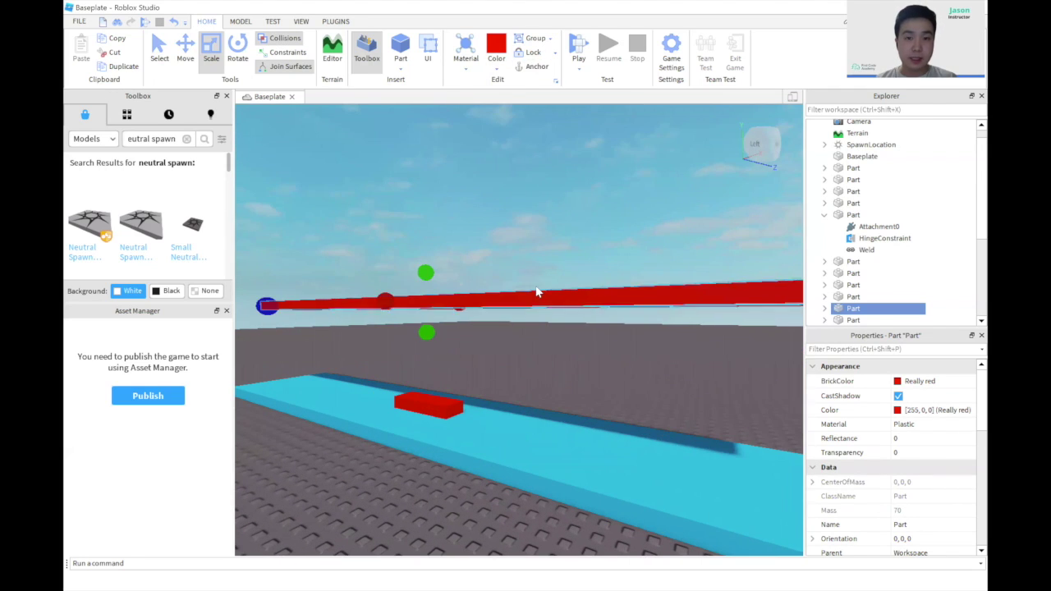
left_click(430, 403)
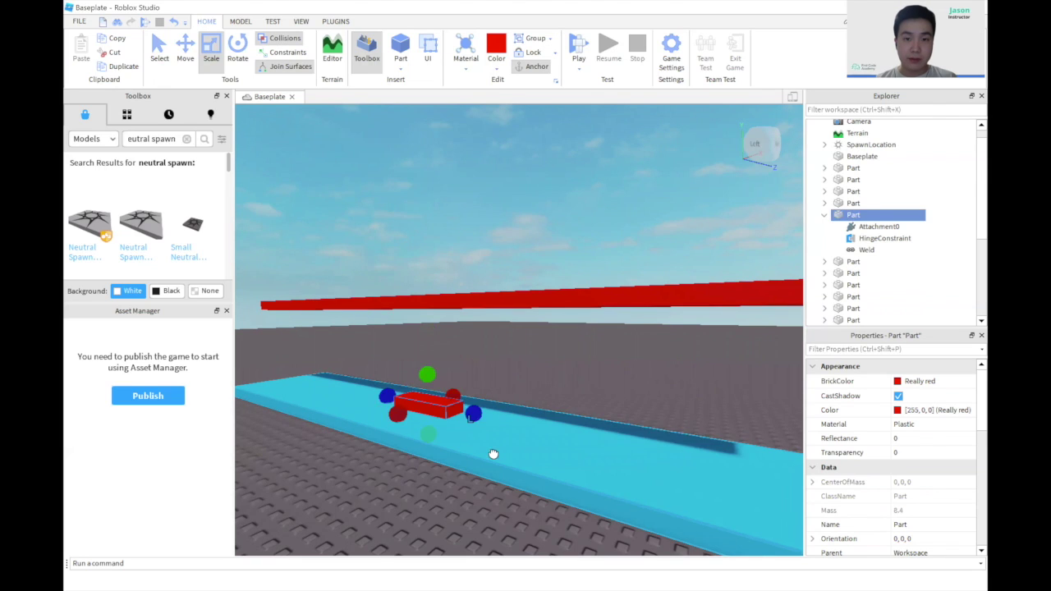
left_click(574, 473)
right_click_drag(642, 394, 642, 394)
key("s")
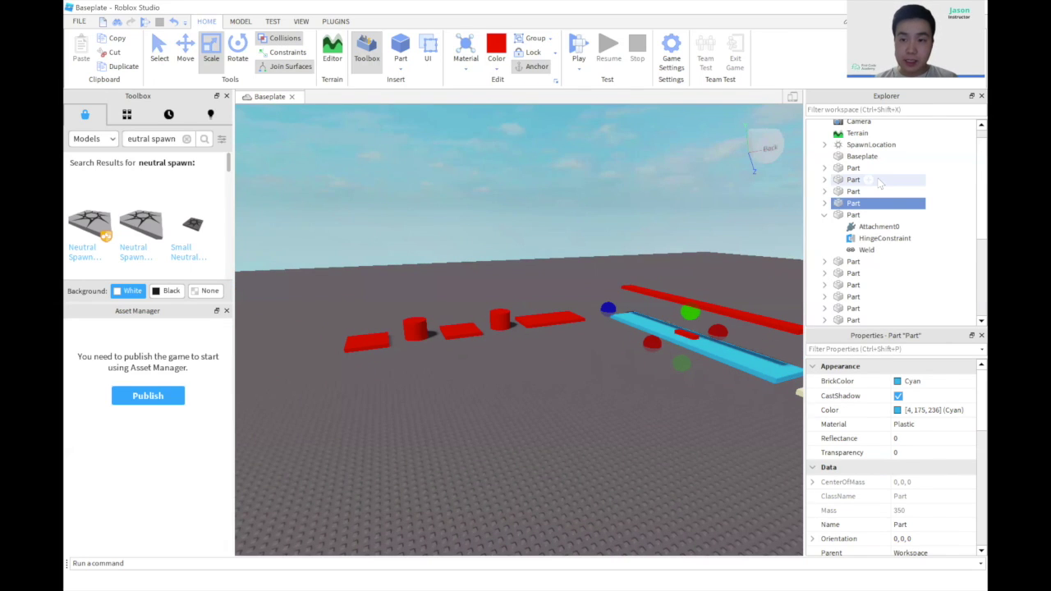
Step: Delete the Baseplate to preview the course without ground, and undo the deletion
scroll(877, 153, "up", 1)
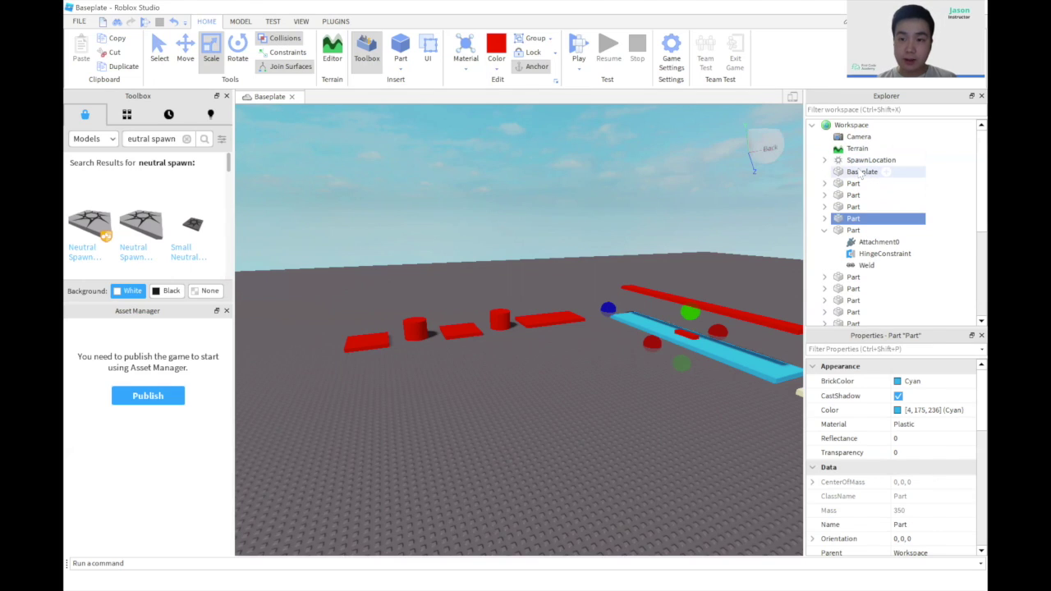
left_click(858, 173)
right_click(859, 173)
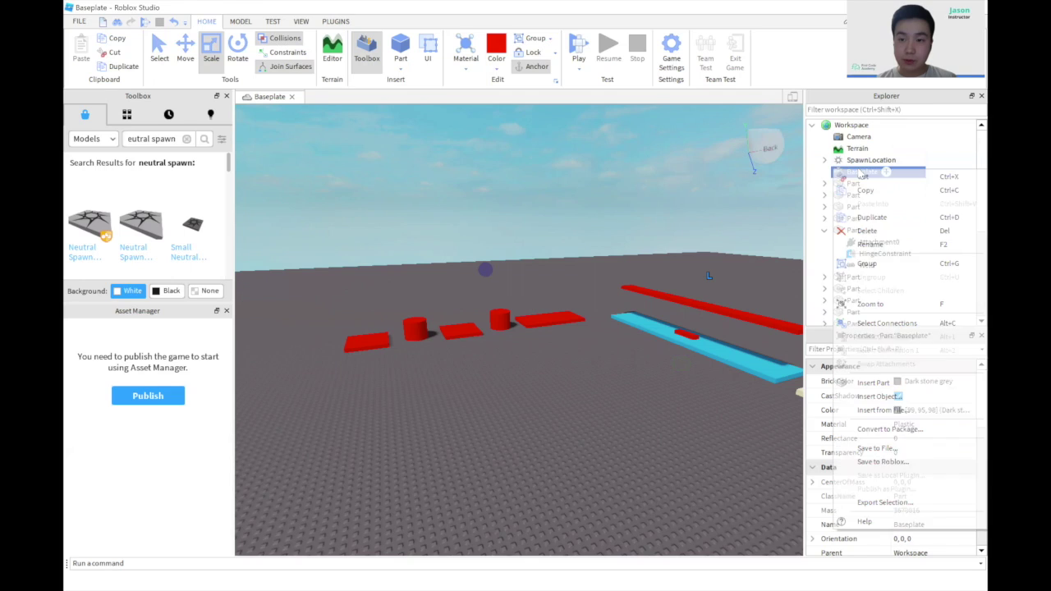
left_click(869, 233)
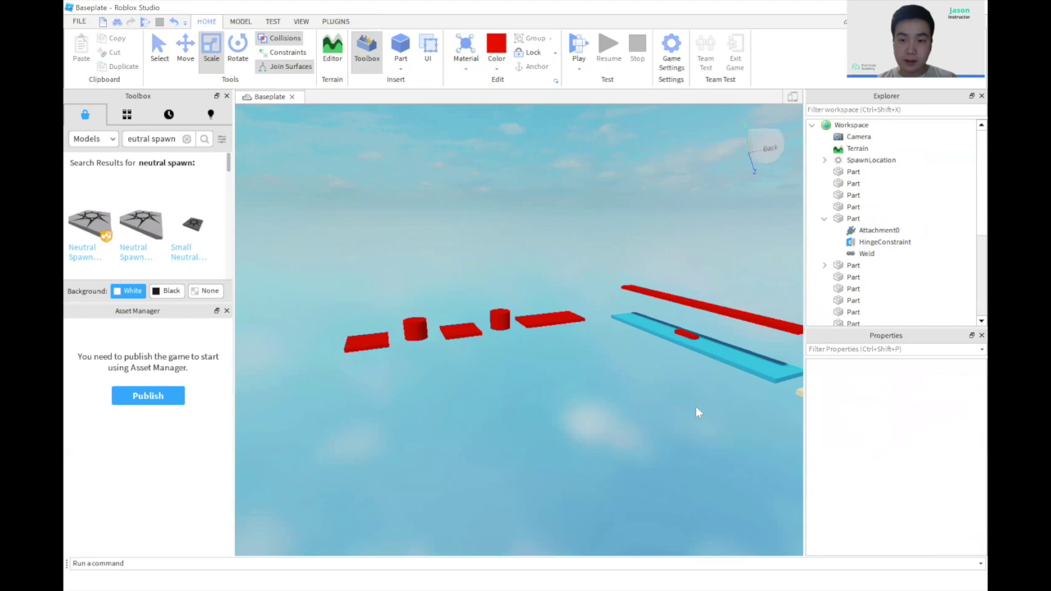
right_click_drag(702, 409, 702, 408)
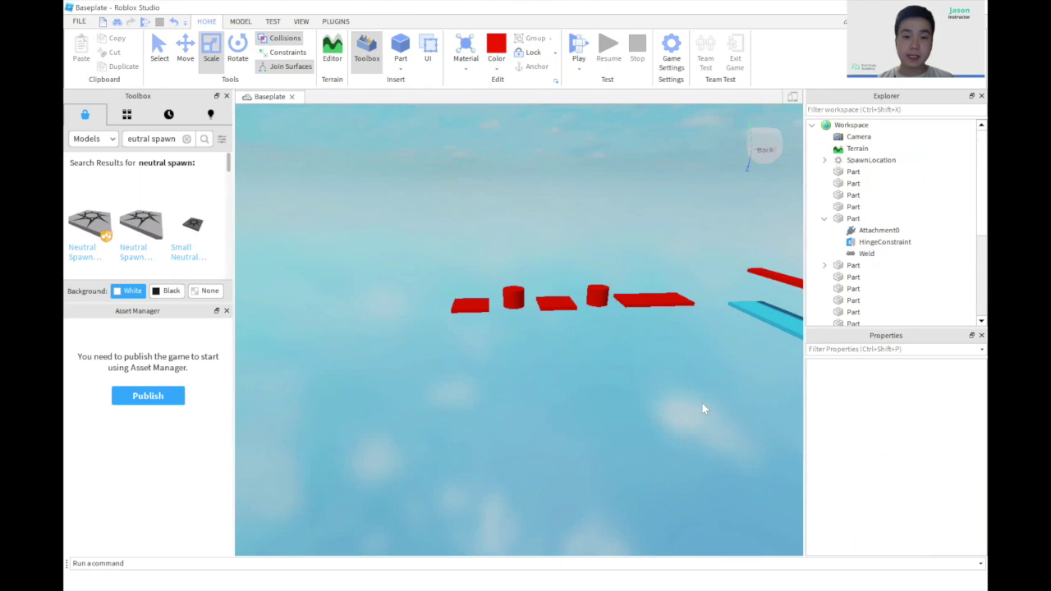
key("ctrl+z")
left_click(645, 409)
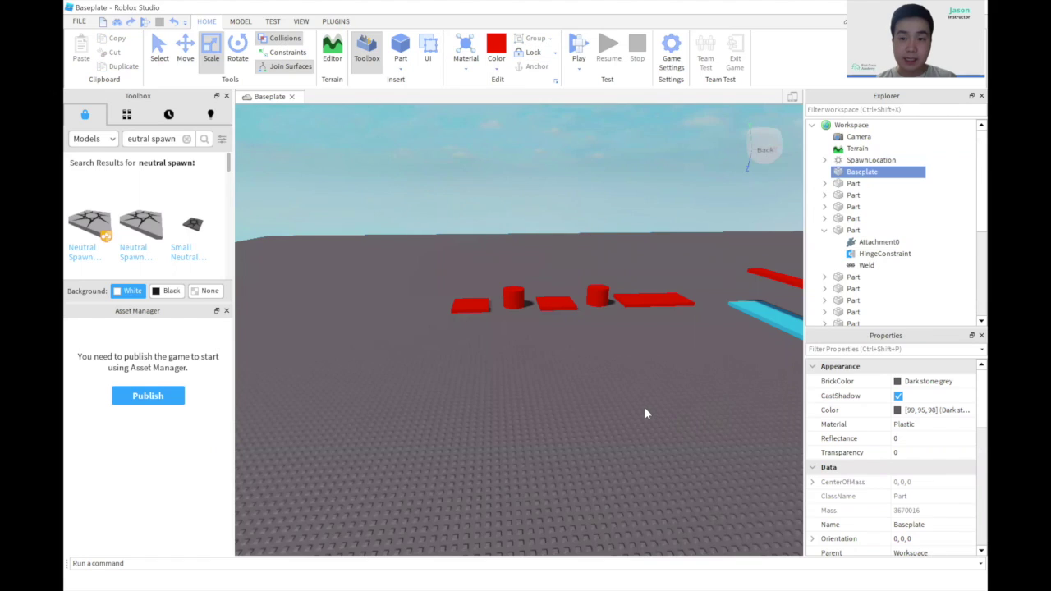
Step: Select all the course's Part objects in the Workspace, excluding the spawn and Baseplate, and duplicate them
right_click_drag(646, 409, 645, 413)
right_click_drag(515, 385, 528, 385)
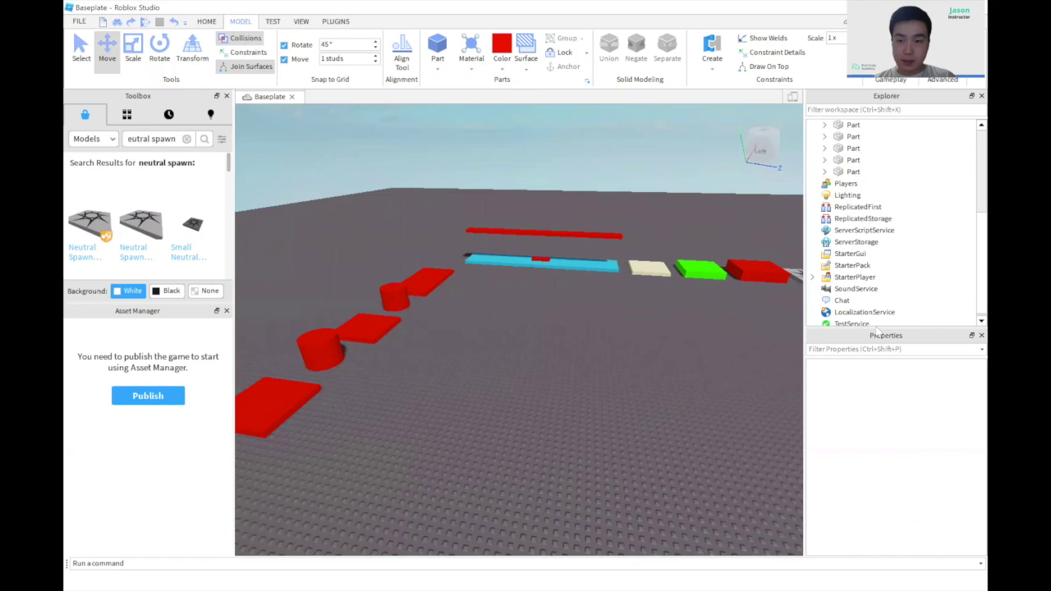
right_click_drag(528, 383, 527, 383)
scroll(874, 254, "up", 5)
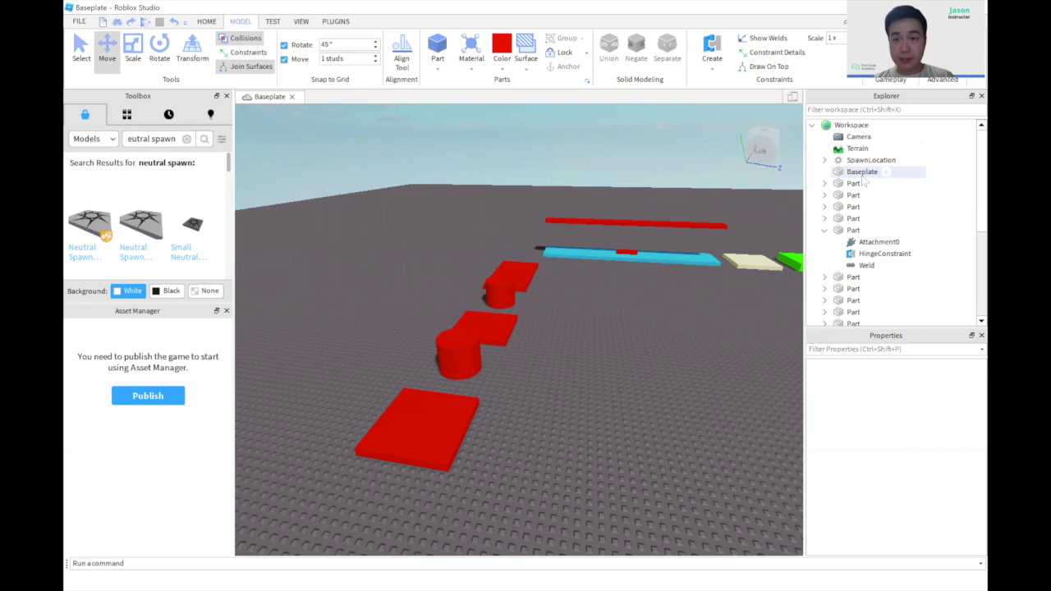
left_click(854, 184)
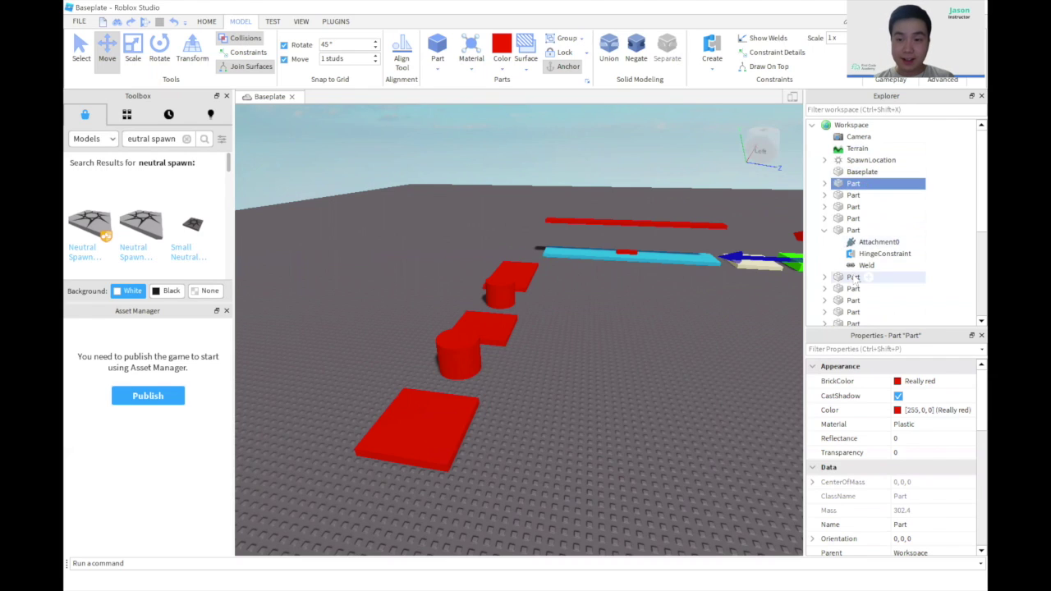
scroll(853, 280, "down", 1)
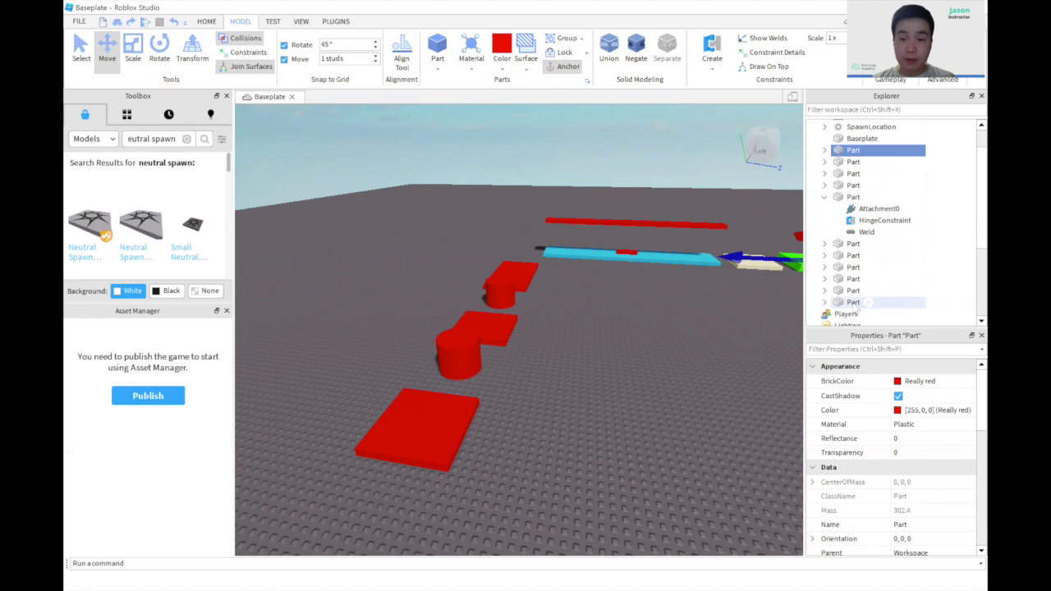
left_click(854, 302, "shift")
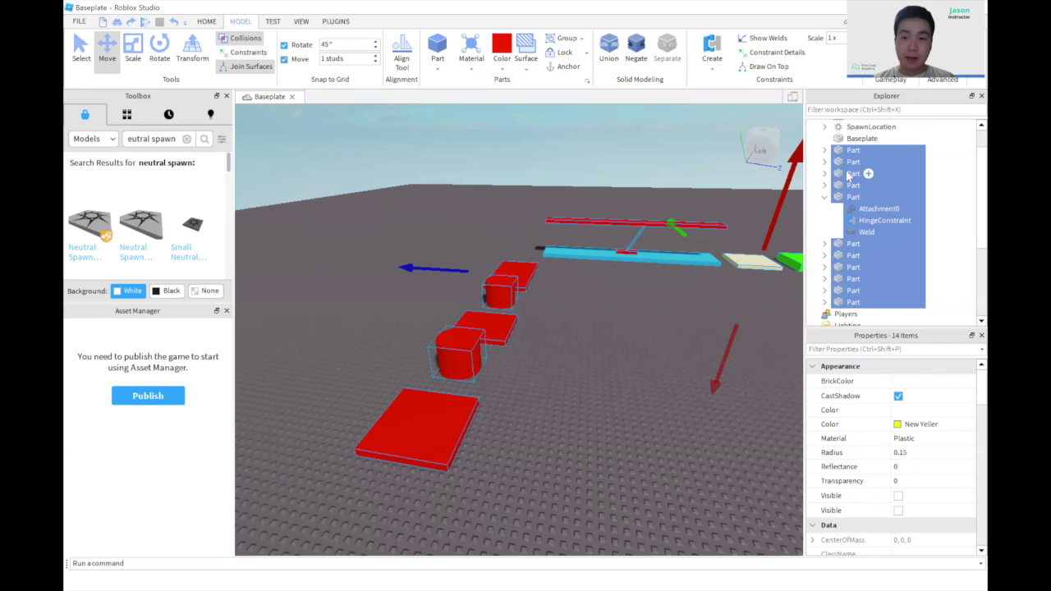
right_click(850, 175)
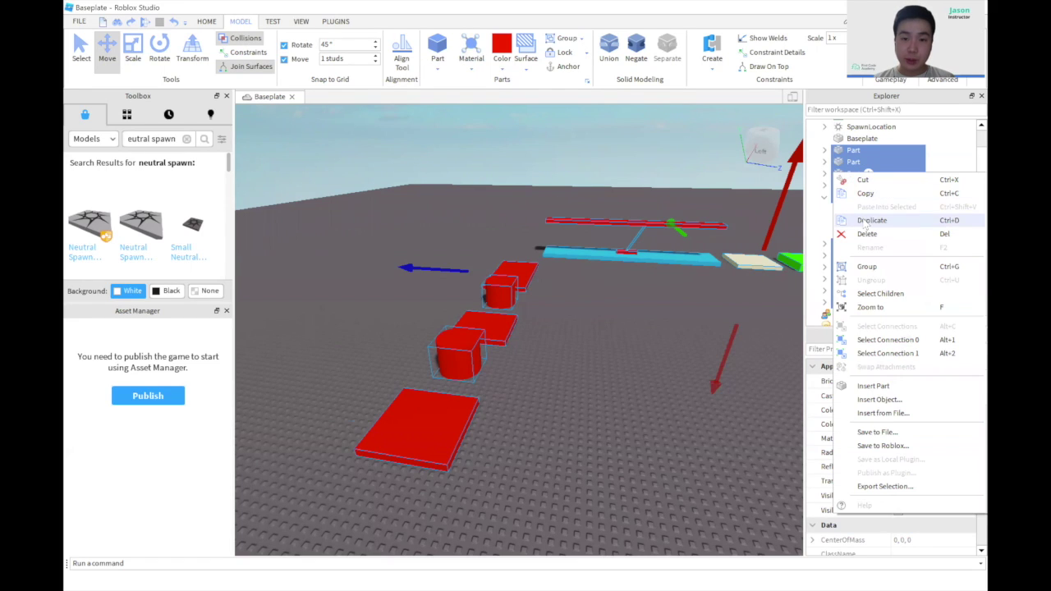
left_click(868, 220)
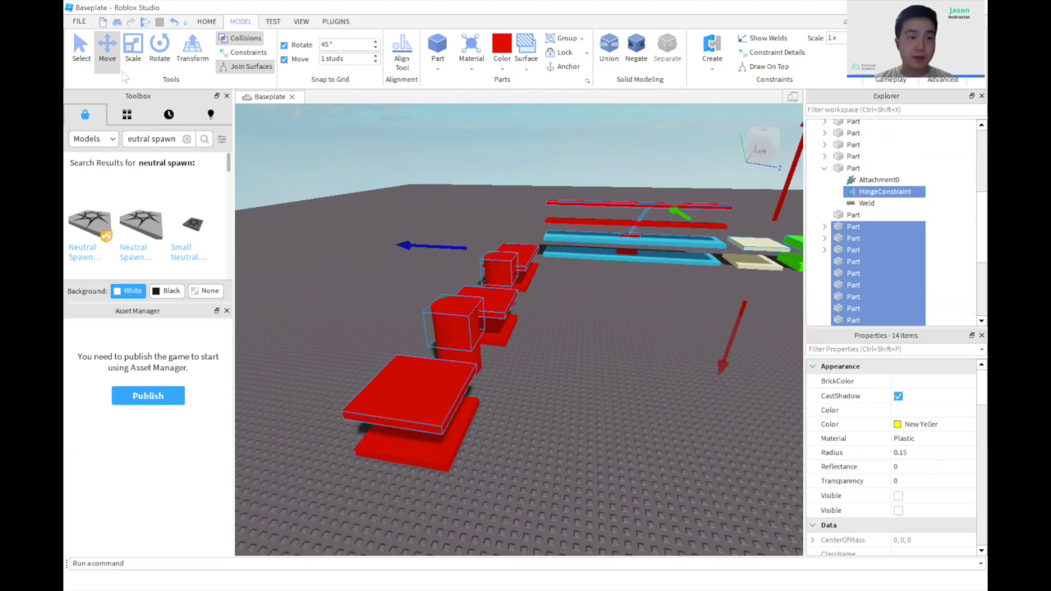
Step: Move the duplicated course parts so their first red block sits just past the last red slab of the original course
left_click_drag(412, 388, 296, 423)
left_click_drag(593, 496, 628, 519)
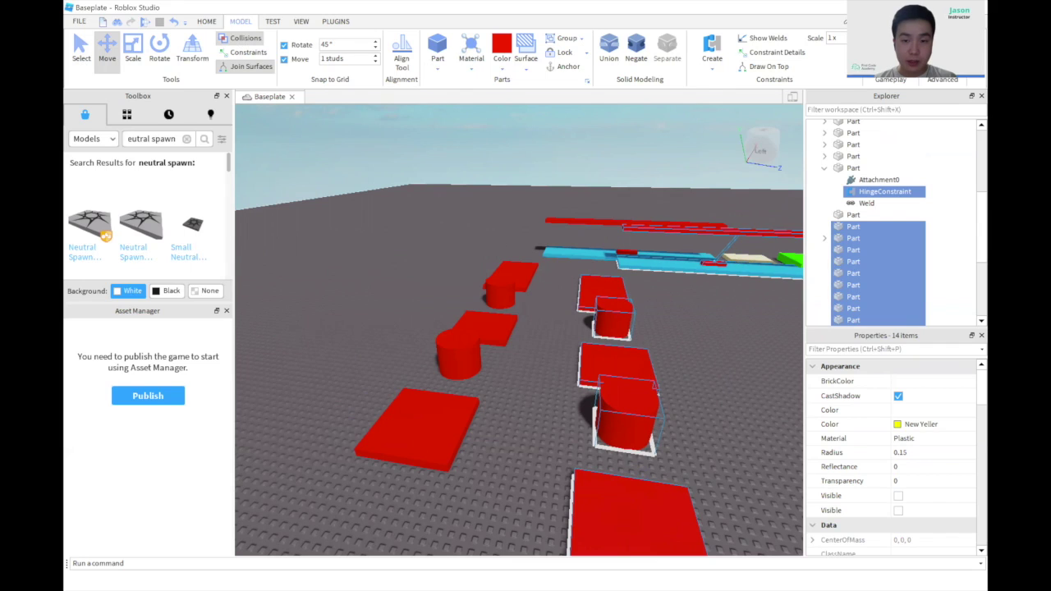
scroll(715, 434, "down", 8)
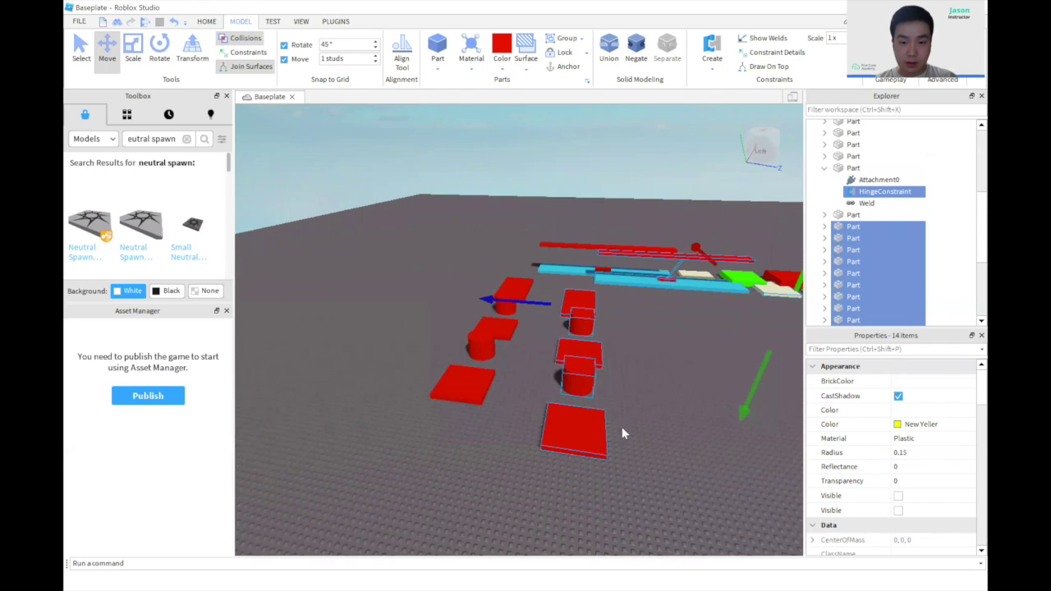
scroll(563, 406, "down", 3)
left_click_drag(600, 398, 267, 528)
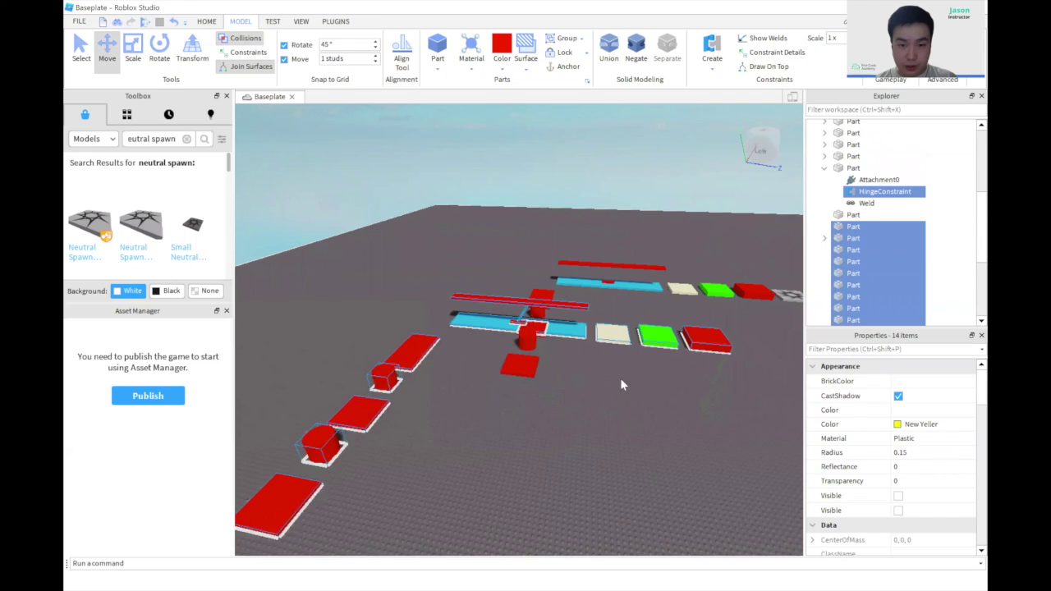
left_click_drag(704, 338, 506, 398)
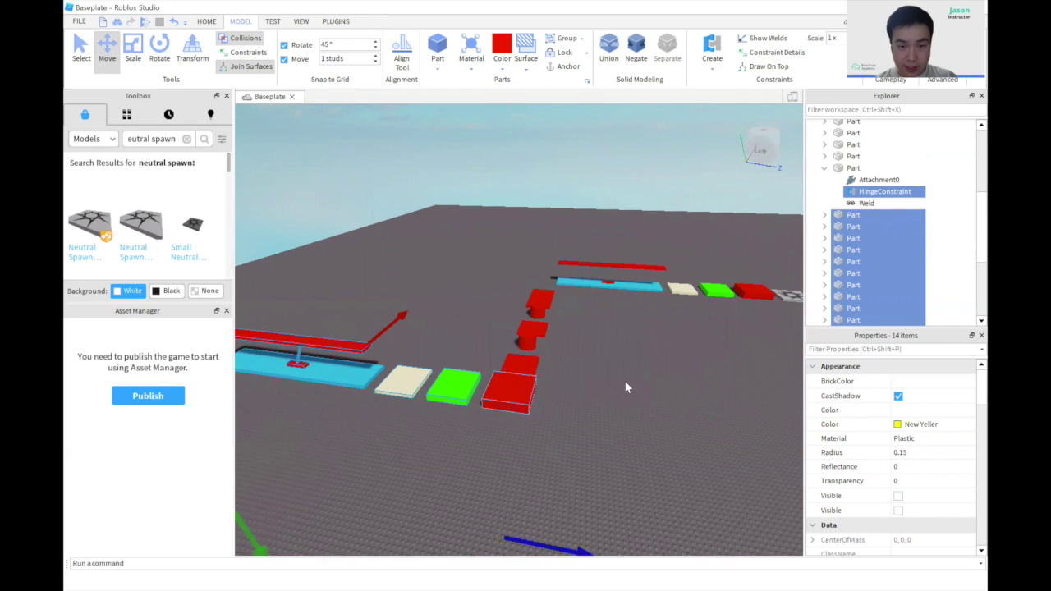
key("d")
right_click_drag(588, 383, 589, 382)
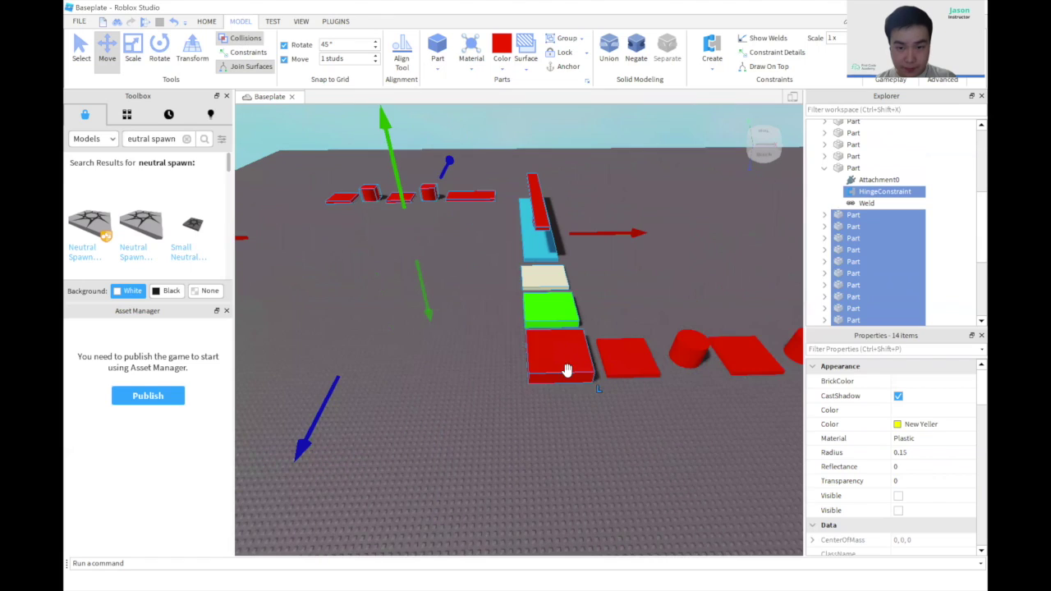
left_click_drag(564, 372, 547, 376)
left_click(586, 425)
right_click_drag(607, 445, 606, 447)
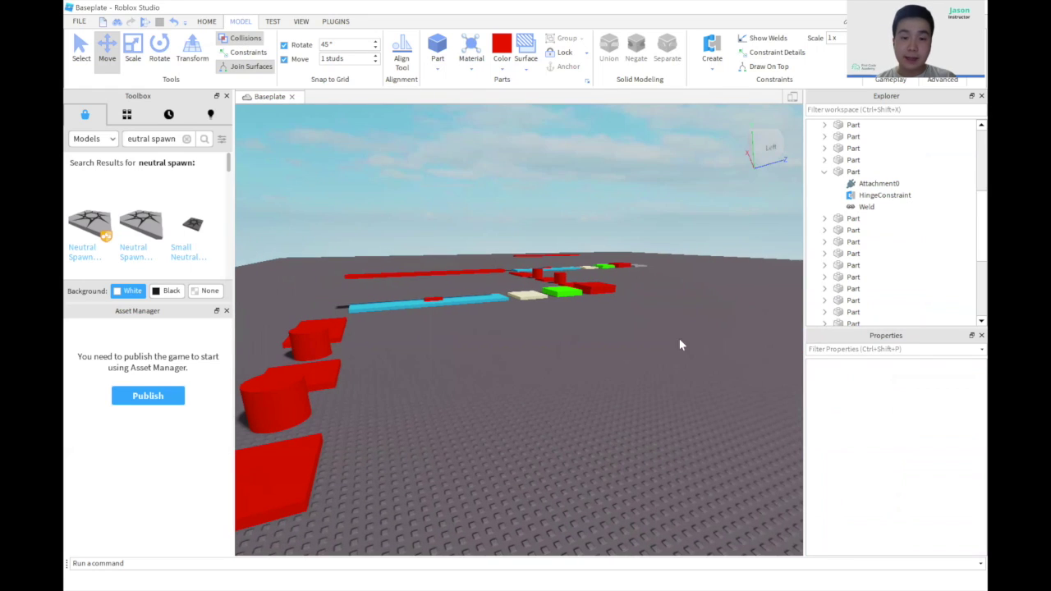
left_click_drag(639, 255, 302, 472)
left_click(619, 444)
left_click_drag(424, 390, 289, 470)
left_click(664, 422)
Step: Insert a block part beyond the final red slab, scale it into a large flat square platform and line it up with the row
right_click_drag(663, 421, 707, 340)
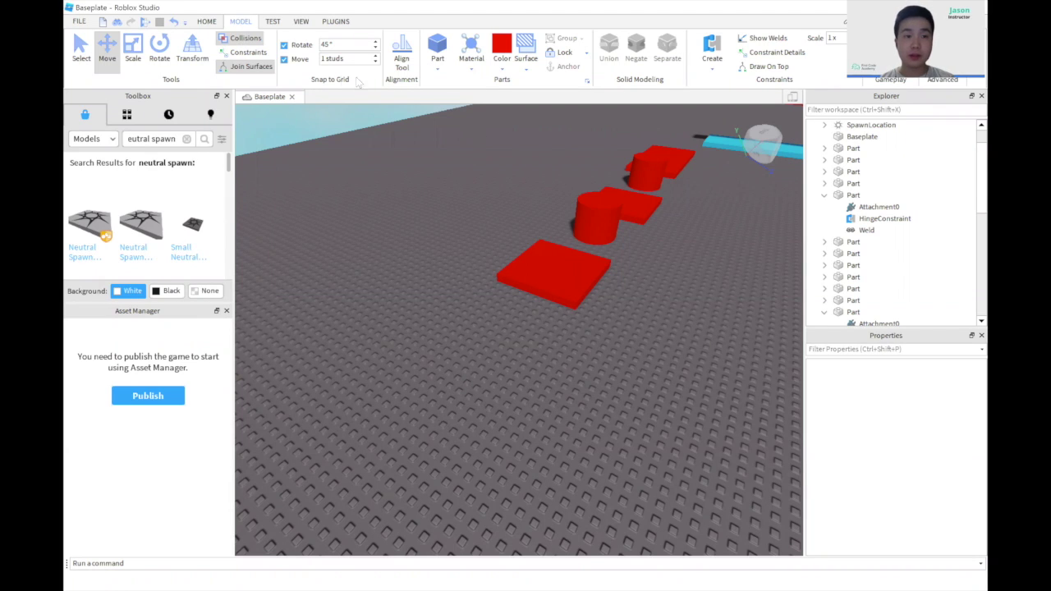
left_click(435, 66)
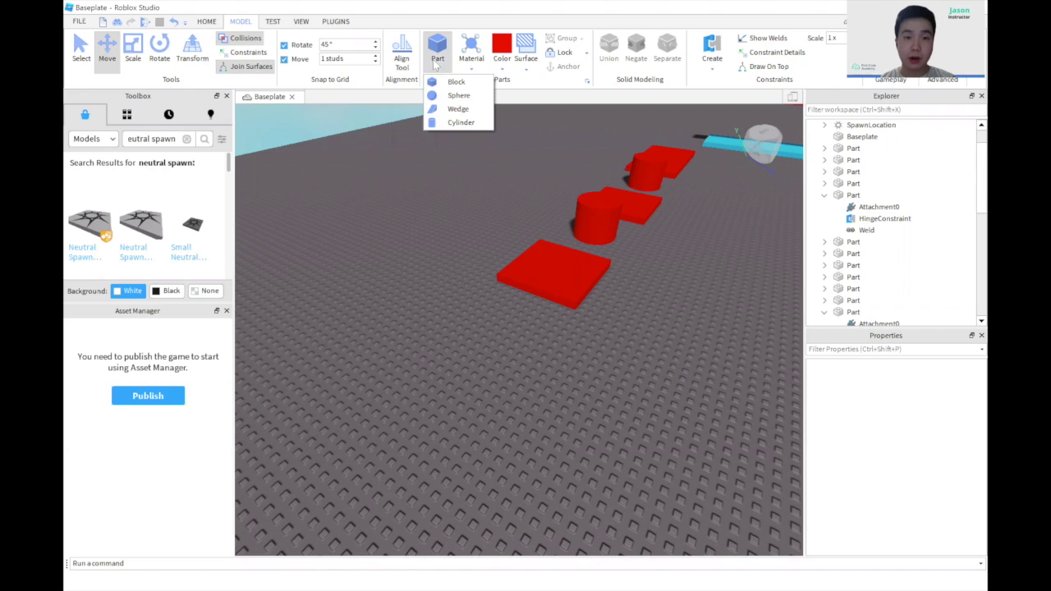
left_click(457, 82)
left_click_drag(509, 335, 446, 329)
left_click(132, 50)
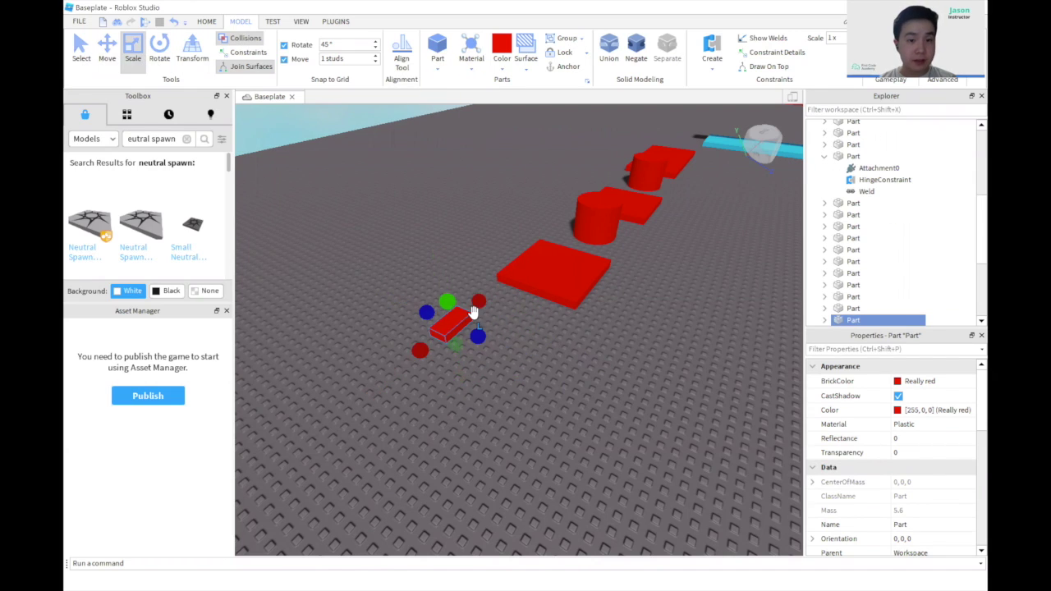
left_click_drag(478, 335, 578, 379)
left_click_drag(464, 371, 379, 450)
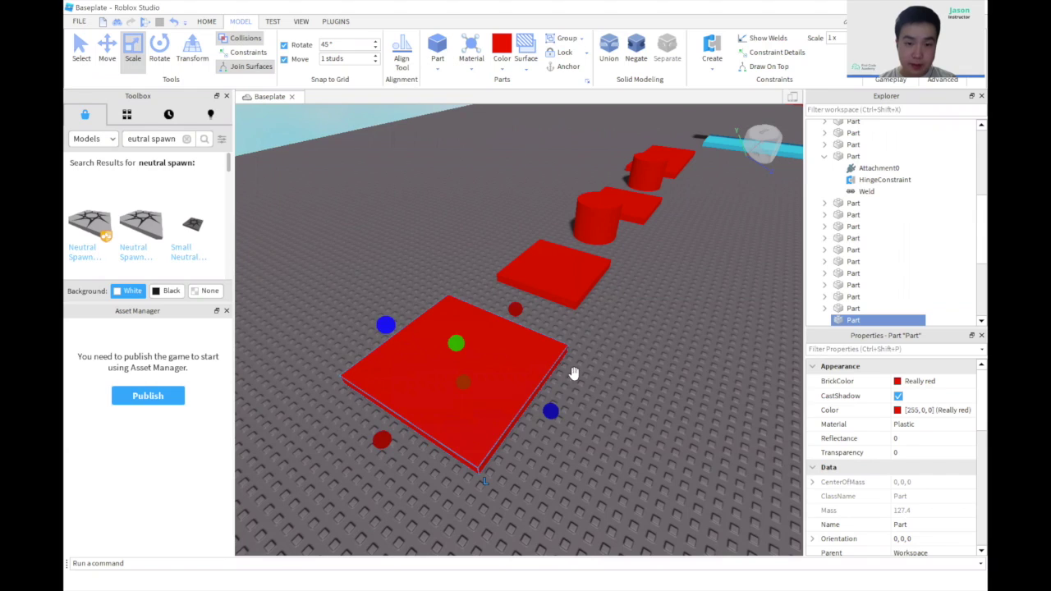
left_click_drag(525, 370, 534, 370)
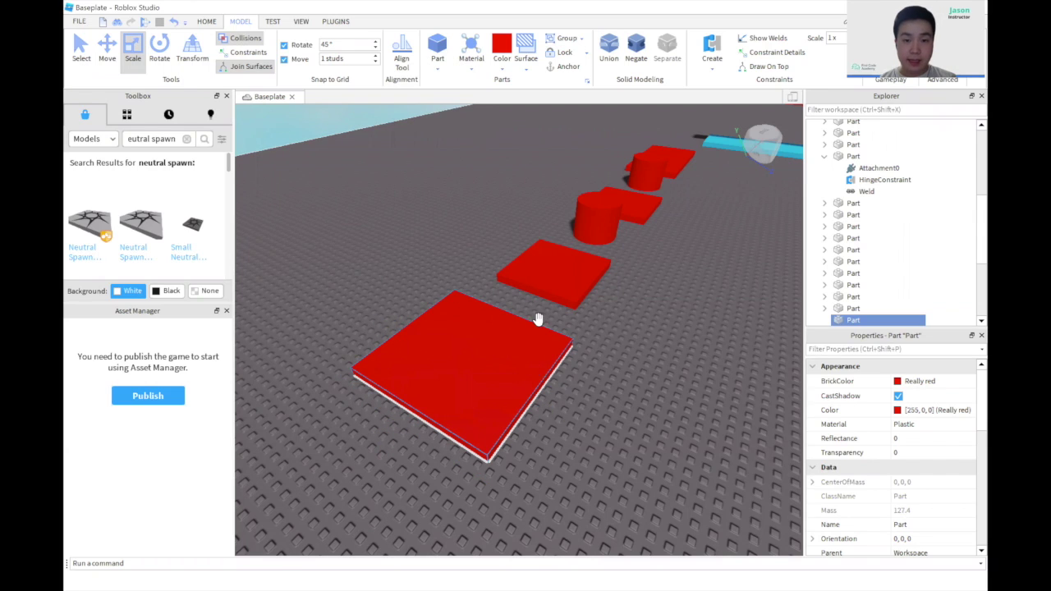
left_click_drag(538, 319, 533, 316)
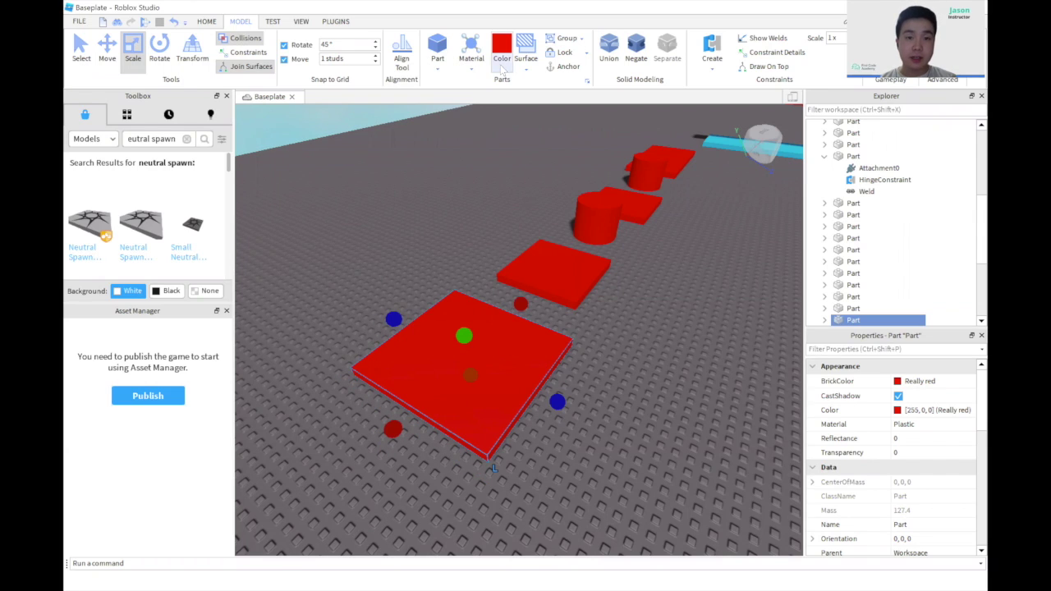
Step: Give the large end platform the Grass material and the Shamrock green color
left_click(470, 66)
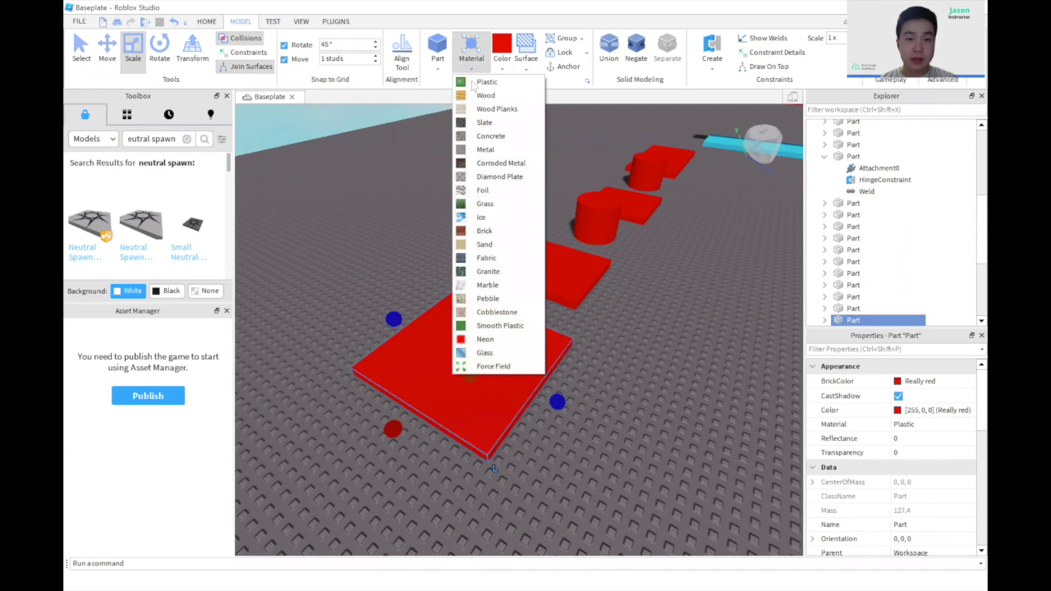
left_click(484, 204)
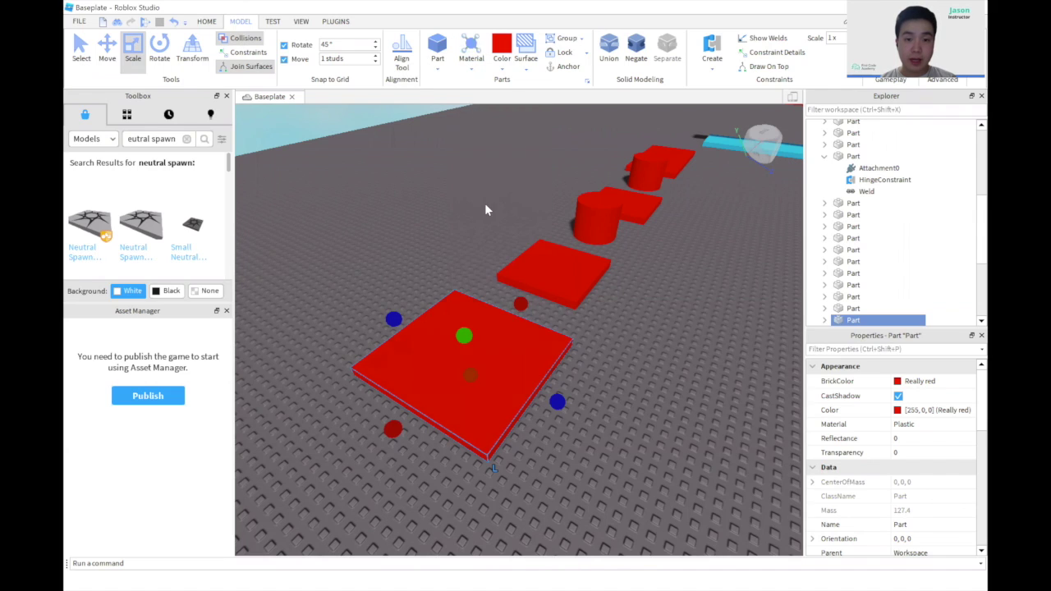
left_click(505, 69)
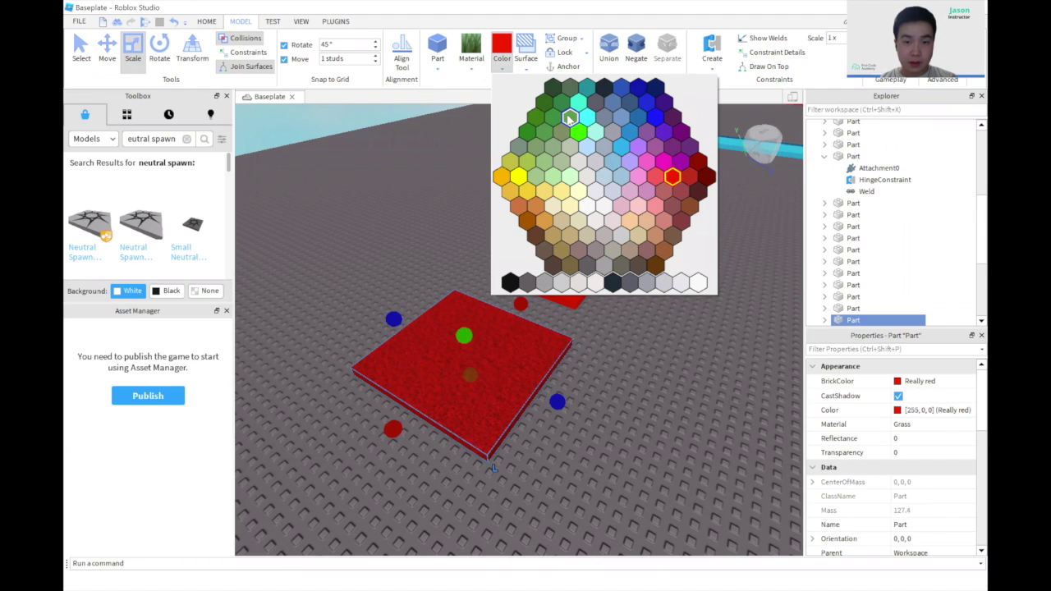
left_click(570, 118)
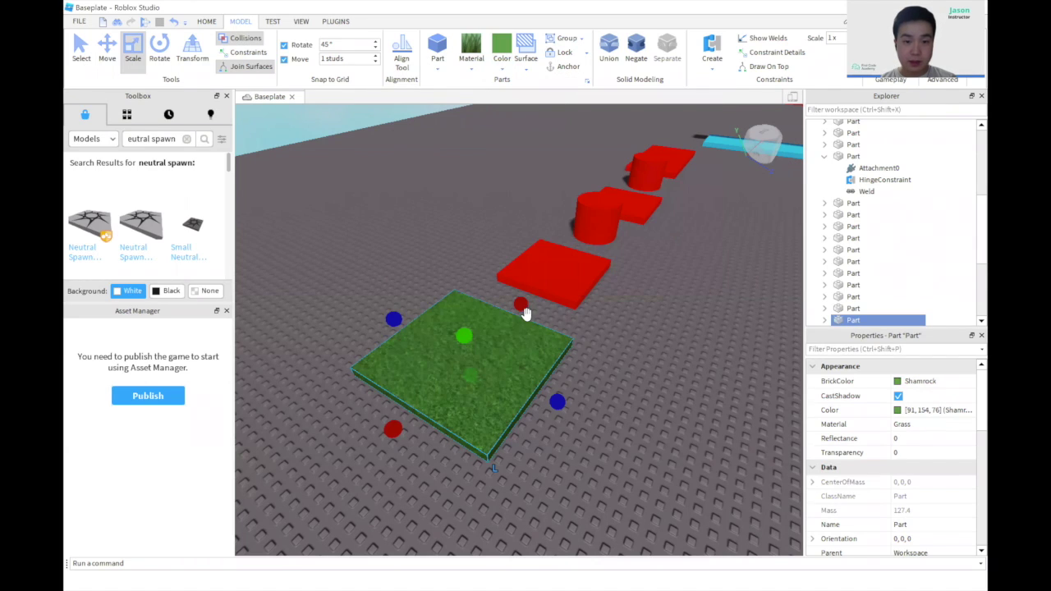
left_click(651, 360)
key("d")
key("a")
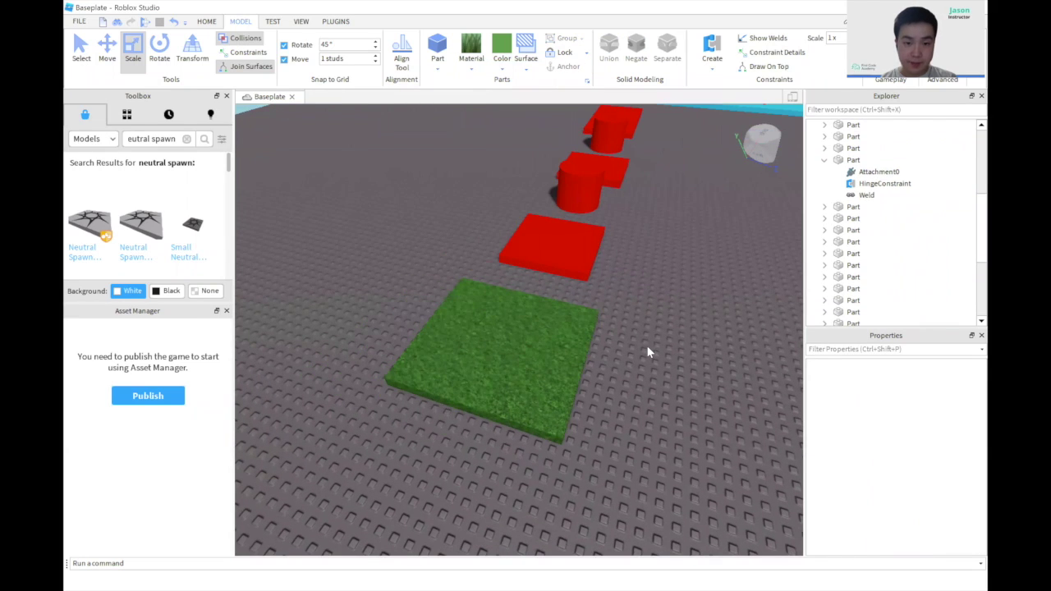
right_click_drag(647, 348, 563, 342)
key("w")
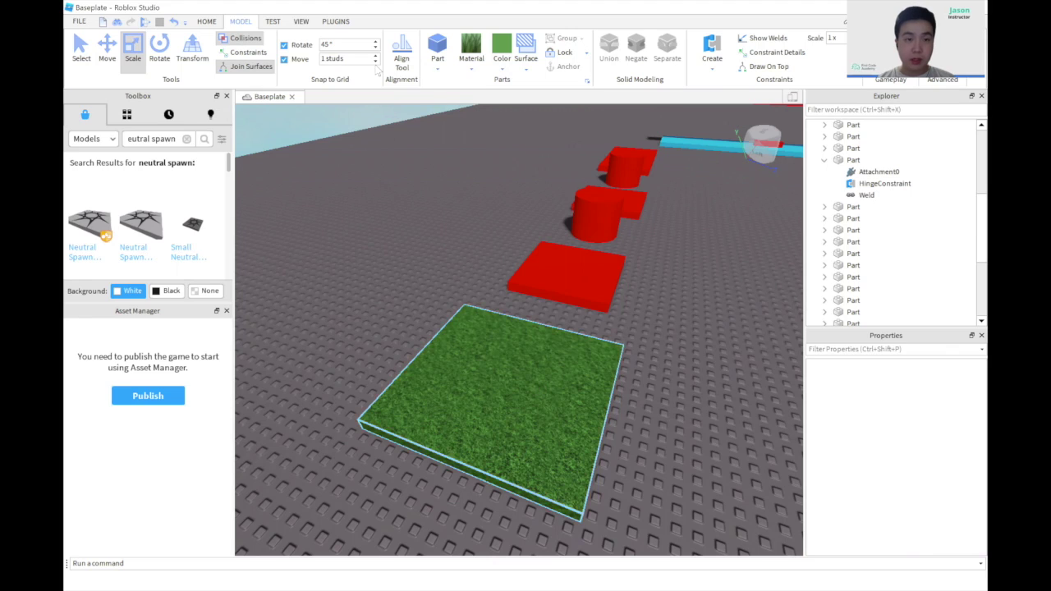
Step: Search the Toolbox models for "fish pond" and insert the Fish Pond with Fish model at the grass platform
left_click(206, 21)
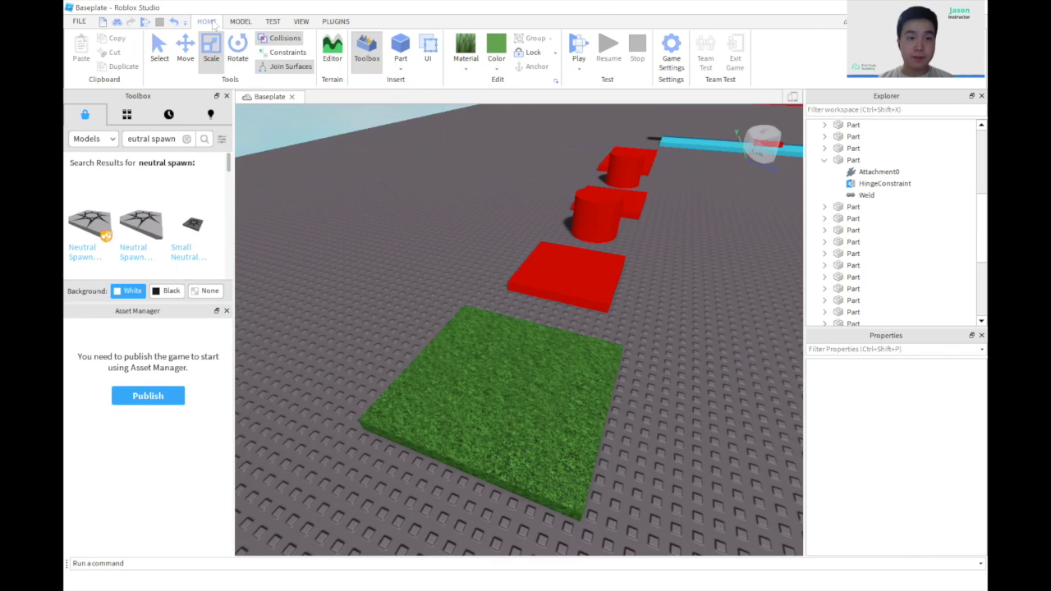
left_click(367, 54)
left_click(367, 54)
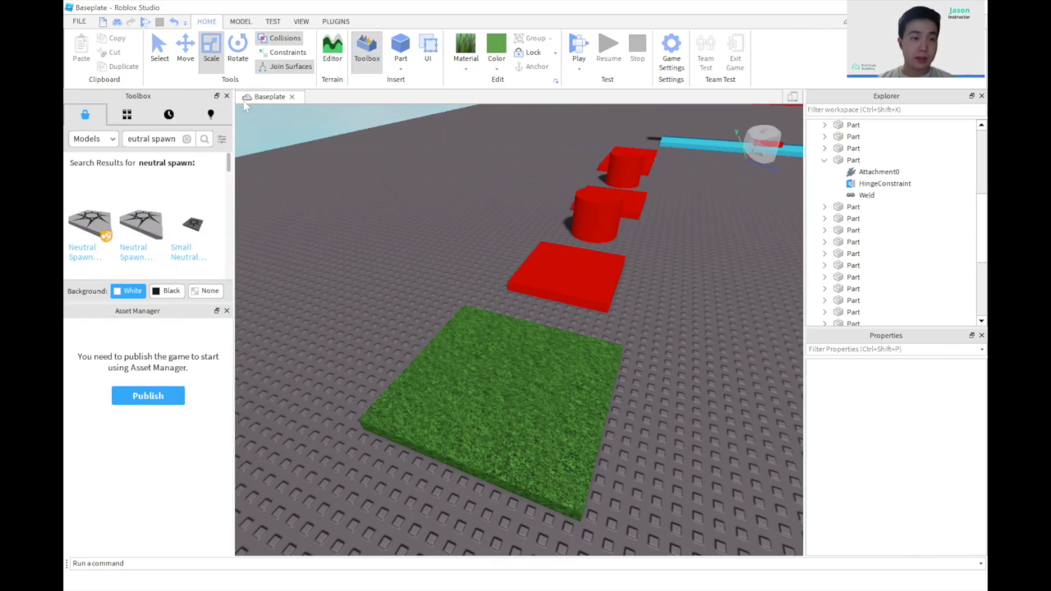
left_click(187, 139)
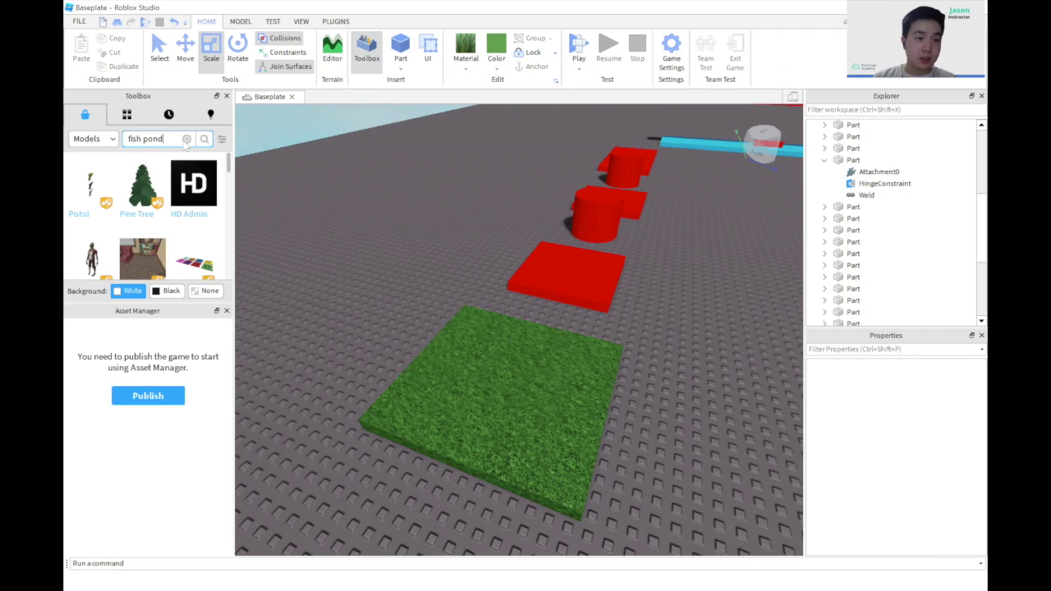
key("Return")
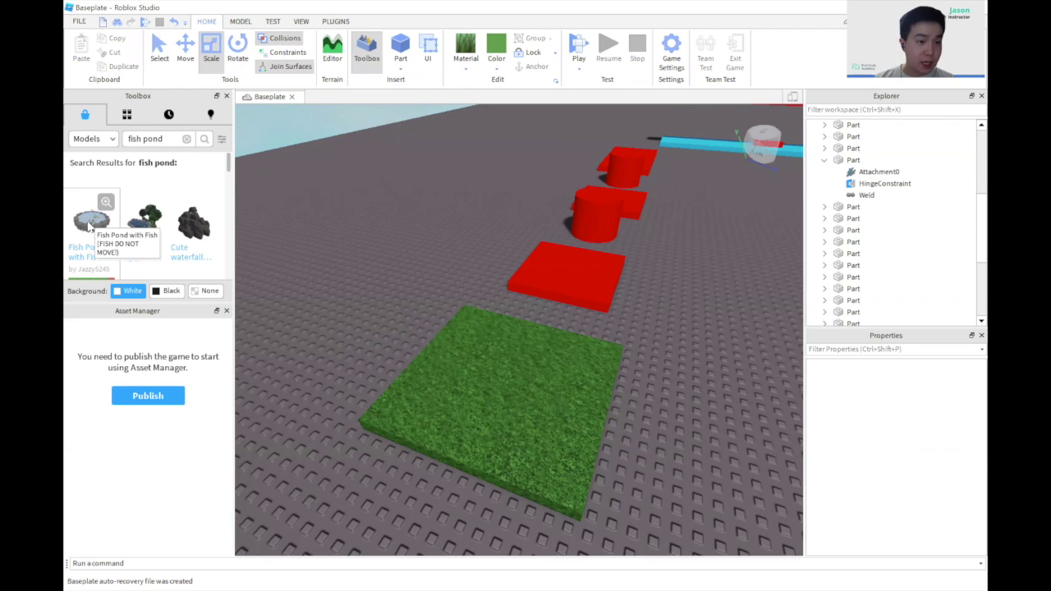
left_click_drag(150, 251, 536, 385)
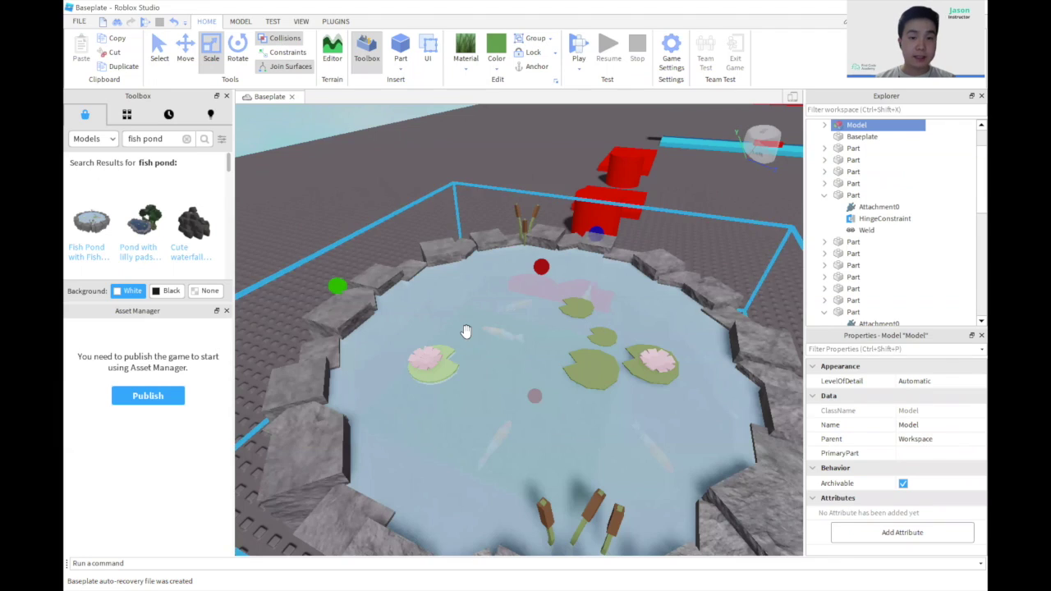
Step: Scale the fish pond model down until it is smaller than the grass platform
scroll(464, 331, "down", 4)
key("ctrl+1")
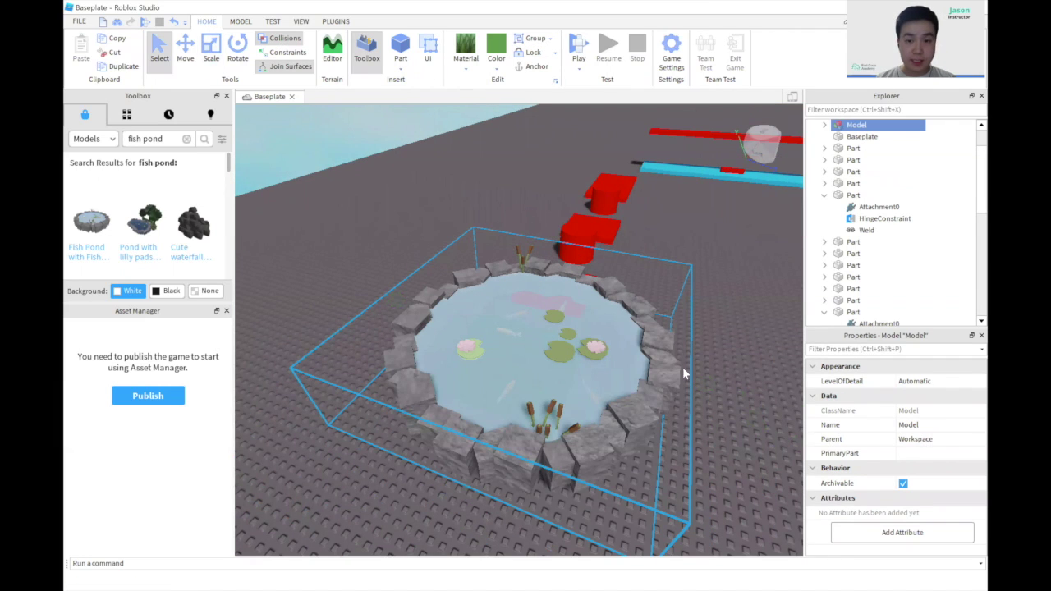
key("ctrl+4")
left_click_drag(704, 383, 476, 376)
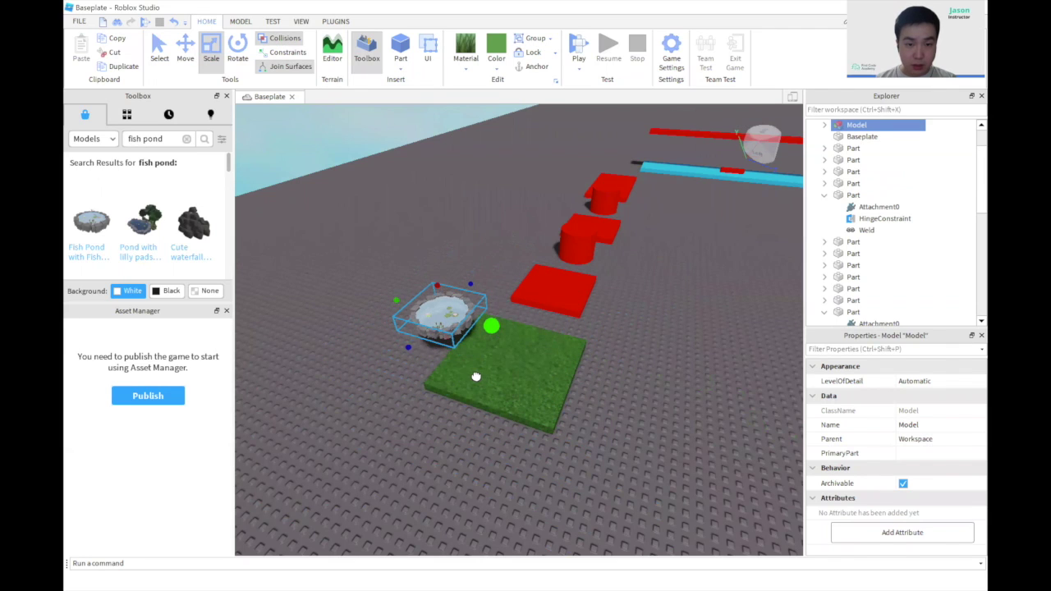
scroll(436, 350, "up", 2)
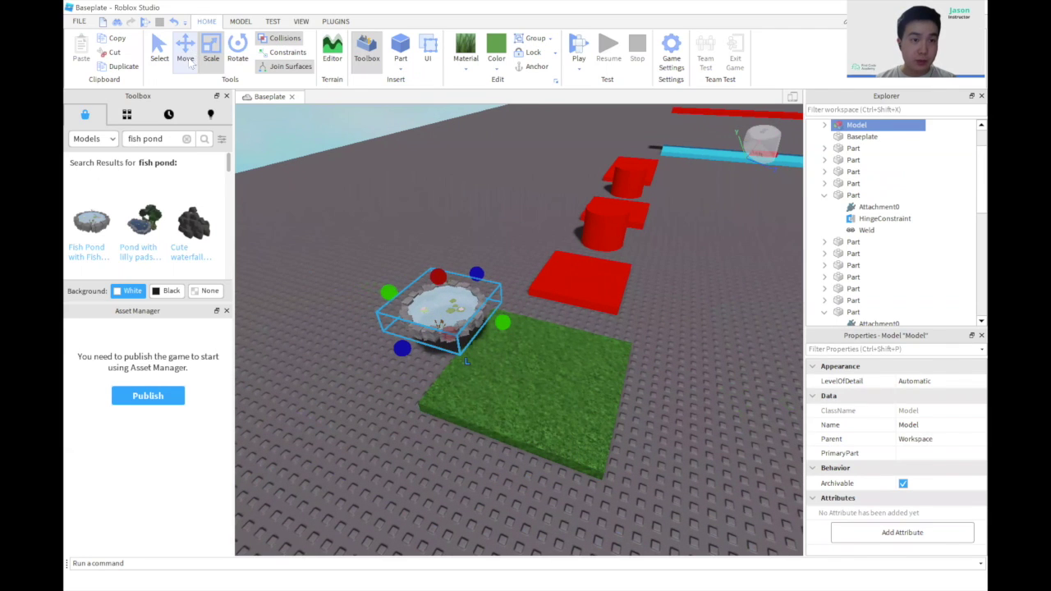
Step: Move the fish pond onto the middle of the grass platform and deselect it
left_click(186, 51)
left_click_drag(431, 312, 515, 389)
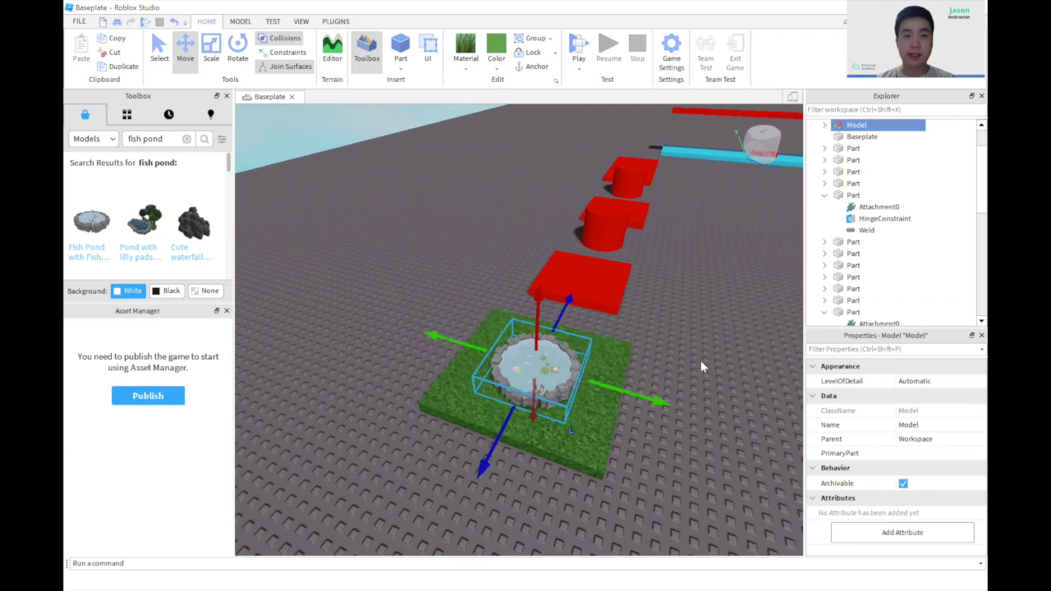
left_click(701, 361)
key("d")
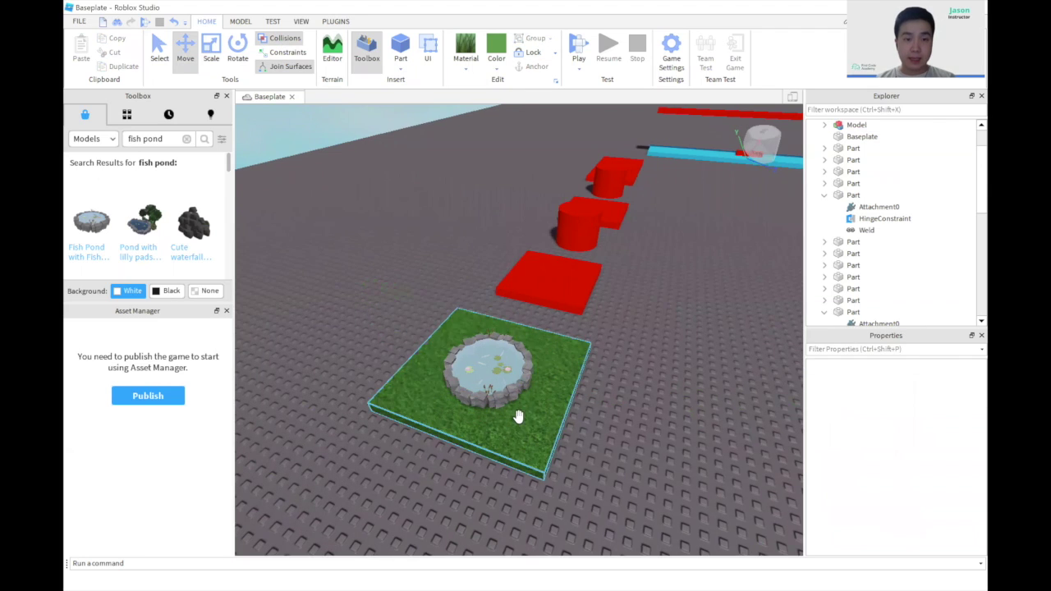
left_click(518, 419)
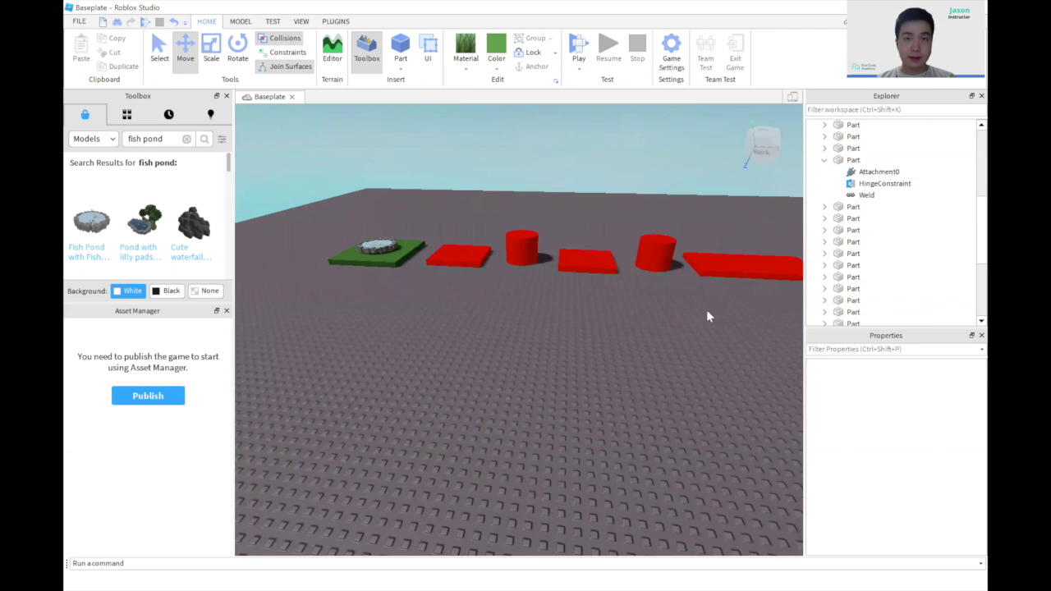
Step: Look over the extended course, selecting a long red bar above a cyan platform and a red cylinder for inspection
right_click_drag(706, 311, 689, 312)
key("w")
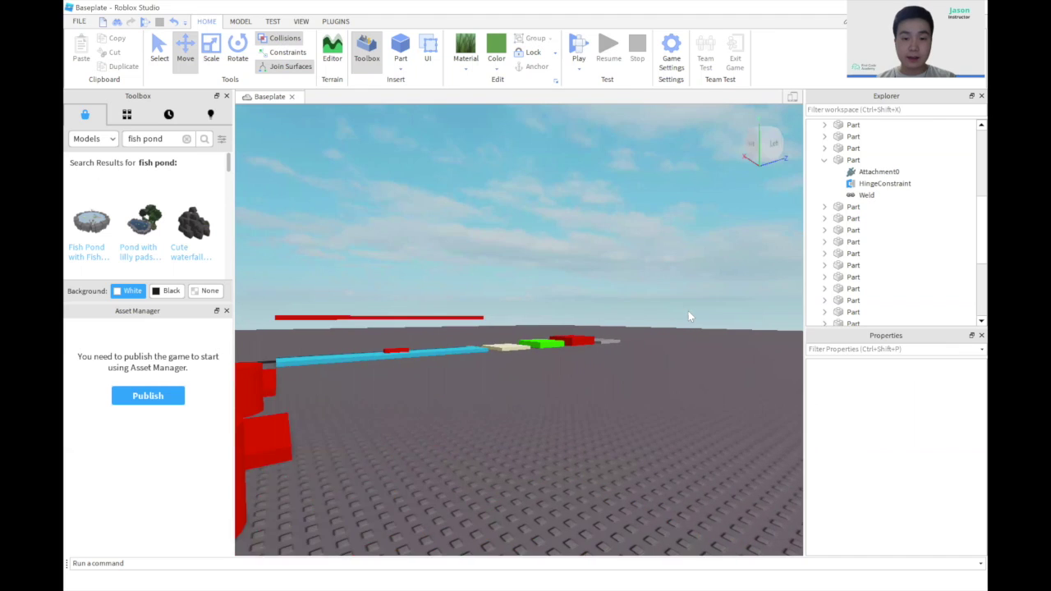
key("w")
right_click_drag(653, 311, 622, 320)
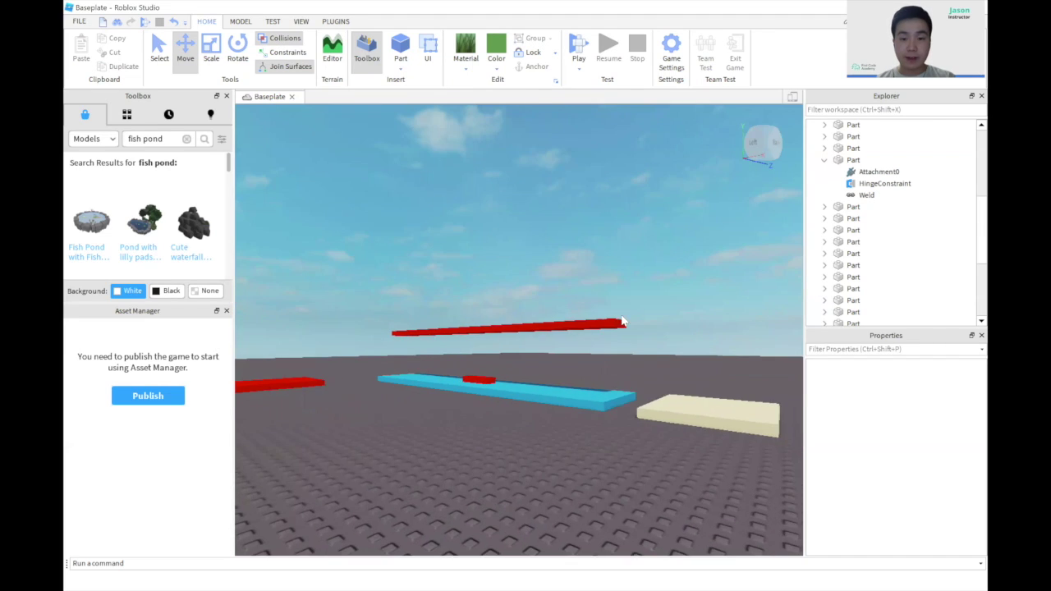
left_click(612, 321)
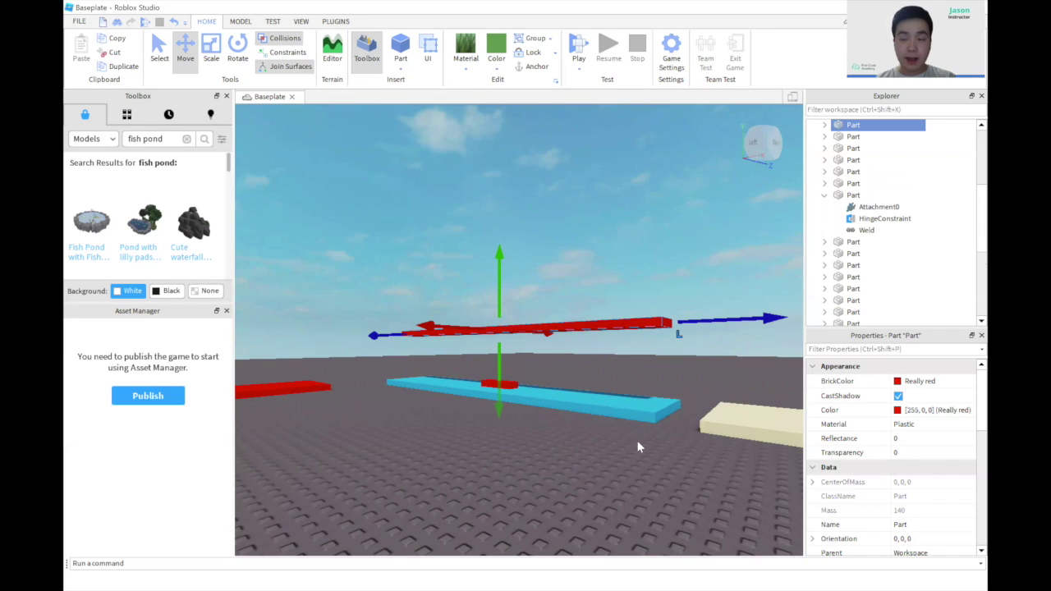
left_click(853, 149)
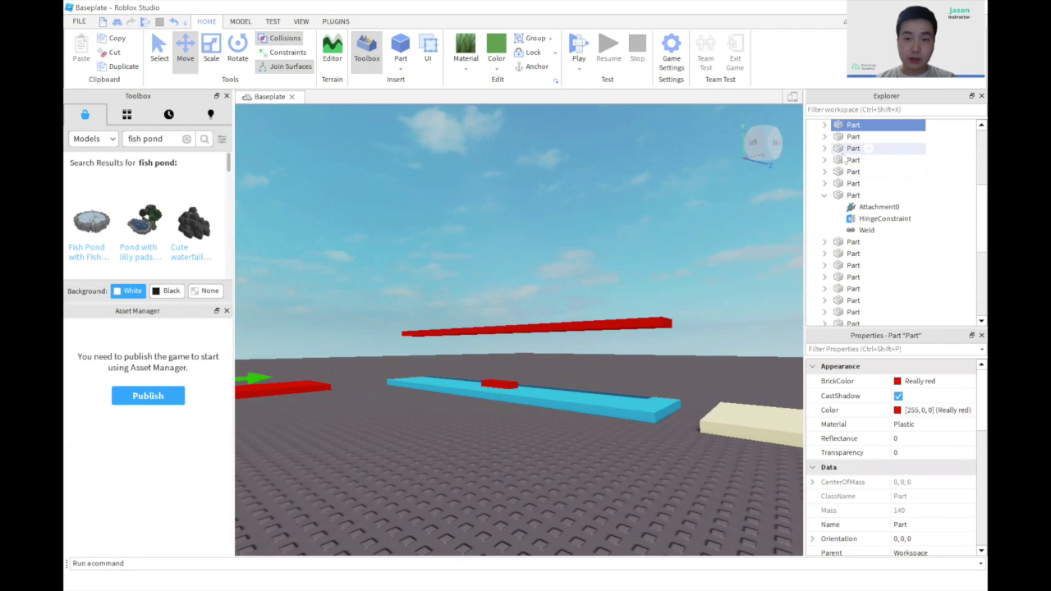
key("s")
right_click_drag(689, 370, 689, 370)
key("a")
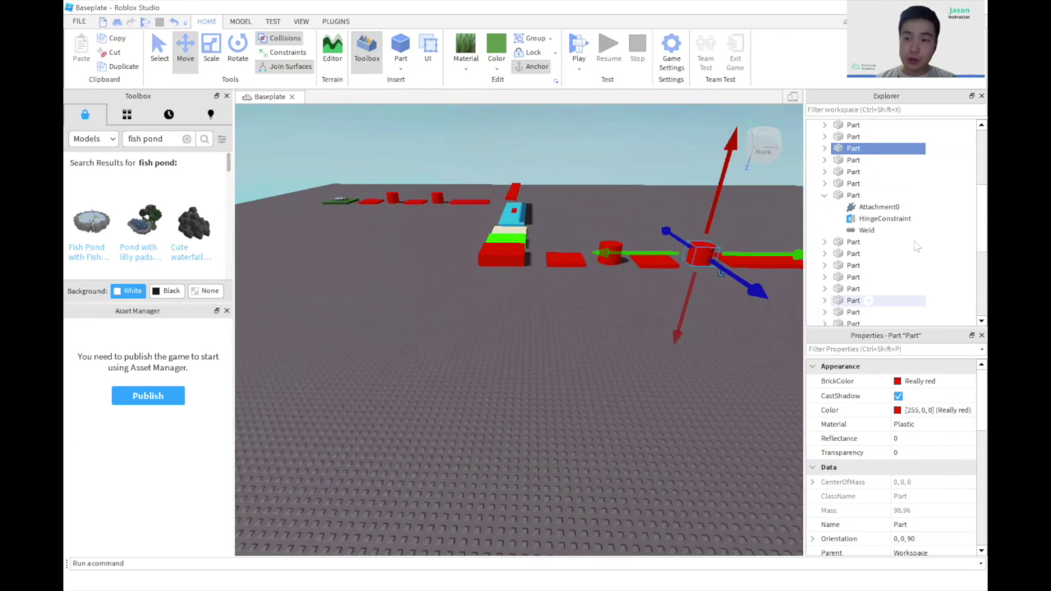
Step: Delete the Baseplate from the Workspace and view the whole course from the spawn to the fish pond
scroll(914, 241, "up", 2)
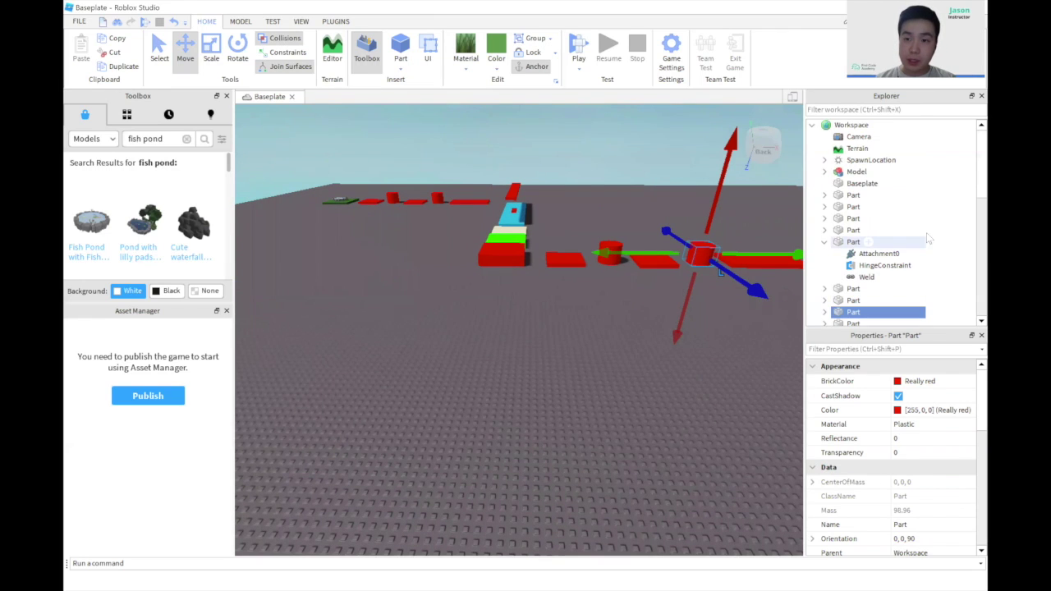
left_click(848, 188)
right_click(851, 189)
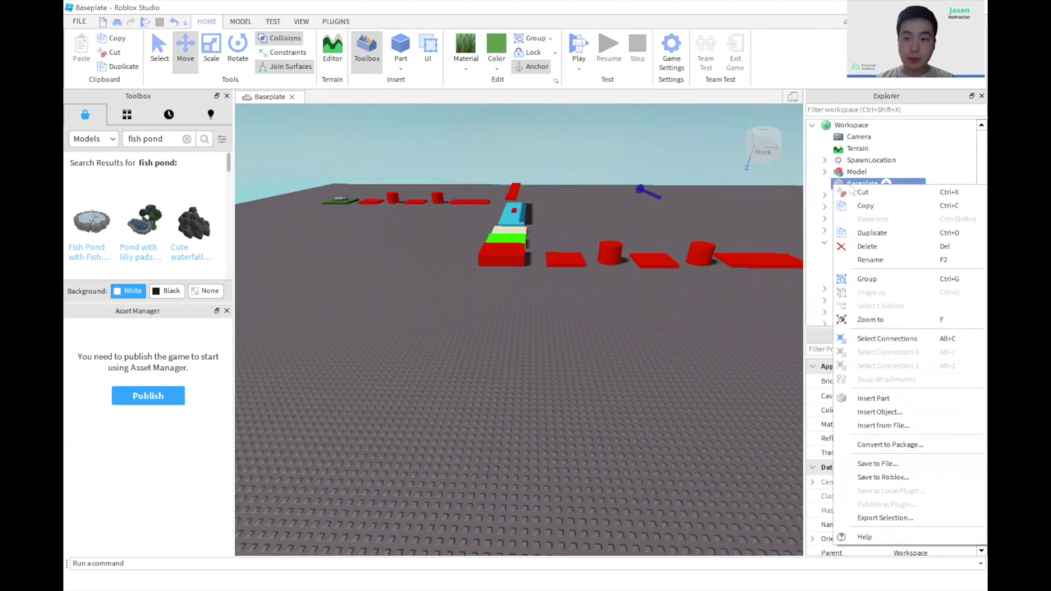
left_click(869, 248)
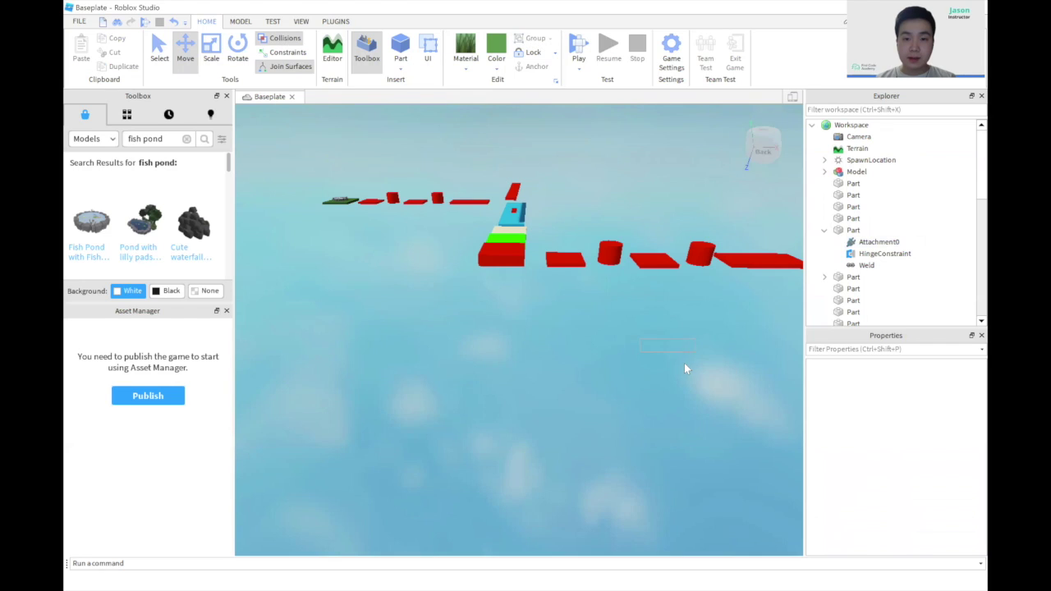
right_click_drag(684, 363, 684, 363)
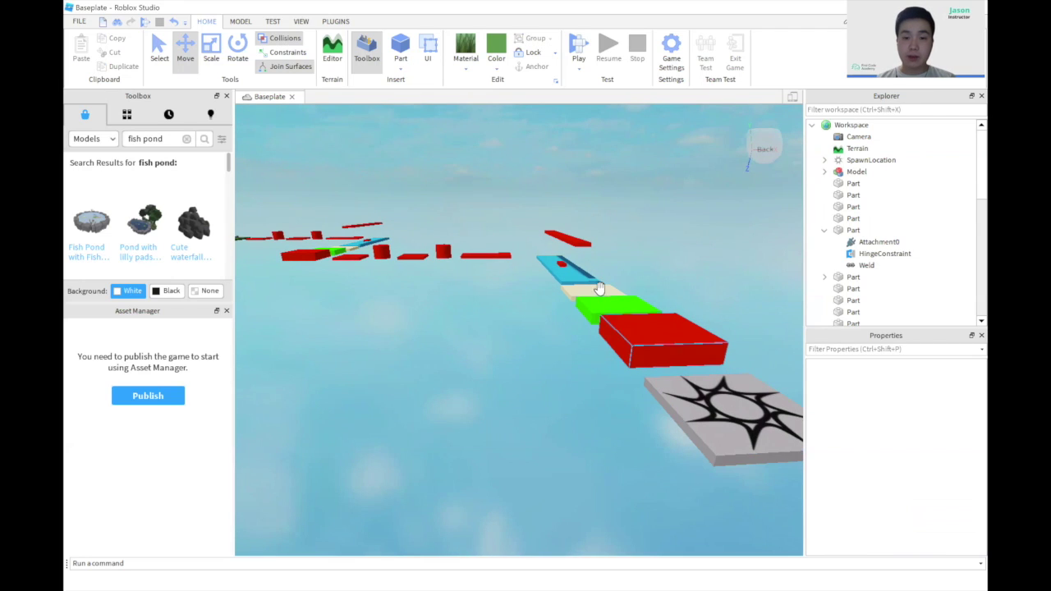
right_click_drag(424, 263, 424, 262)
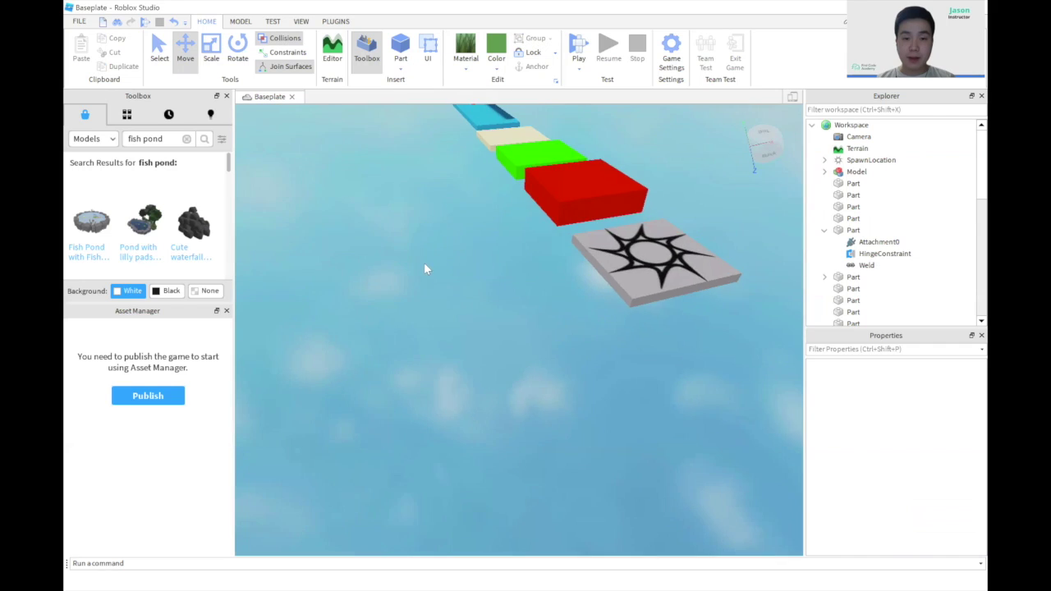
scroll(424, 262, "down", 10)
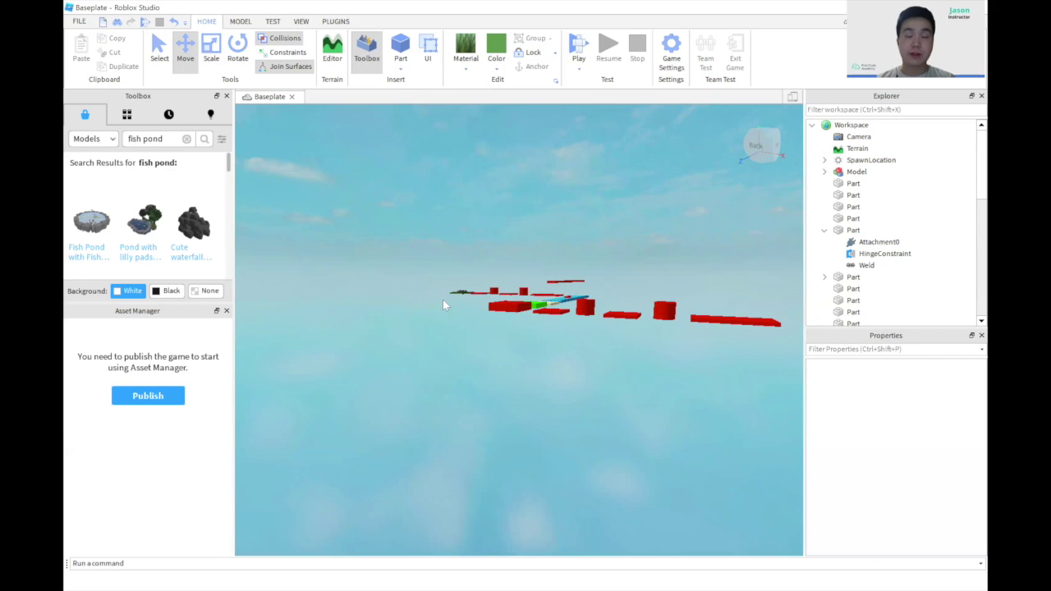